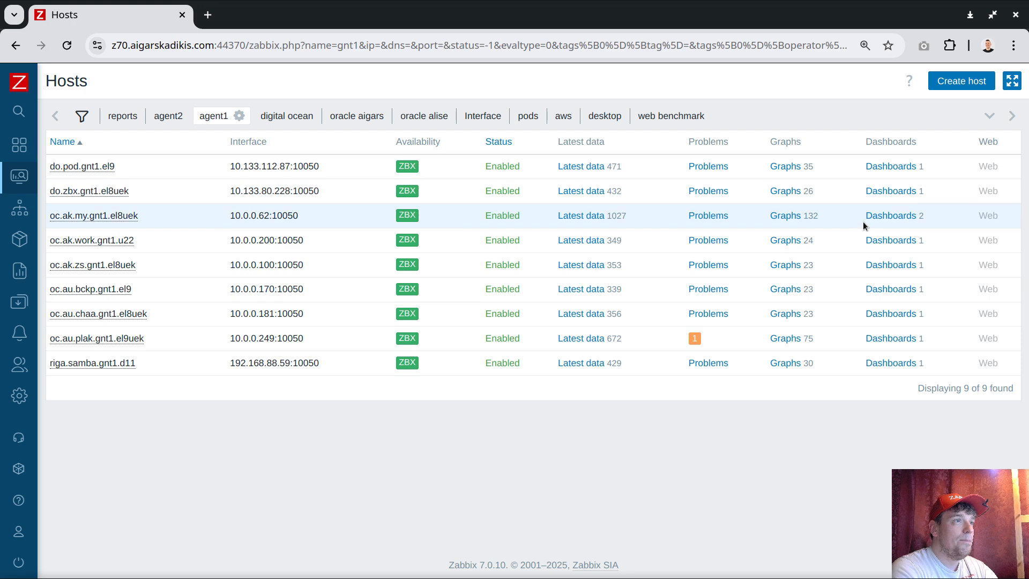
- Open the do.pod.gnt1.el9 host dashboard in a new tab and narrow the last 6 hours to the midday CPU usage peak
middle_click(880, 169)
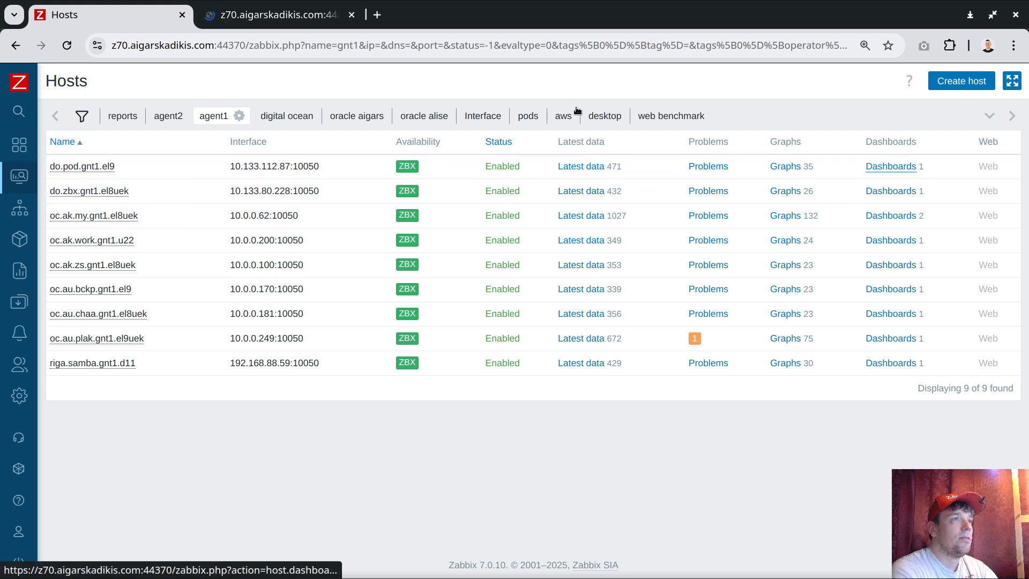
click(261, 18)
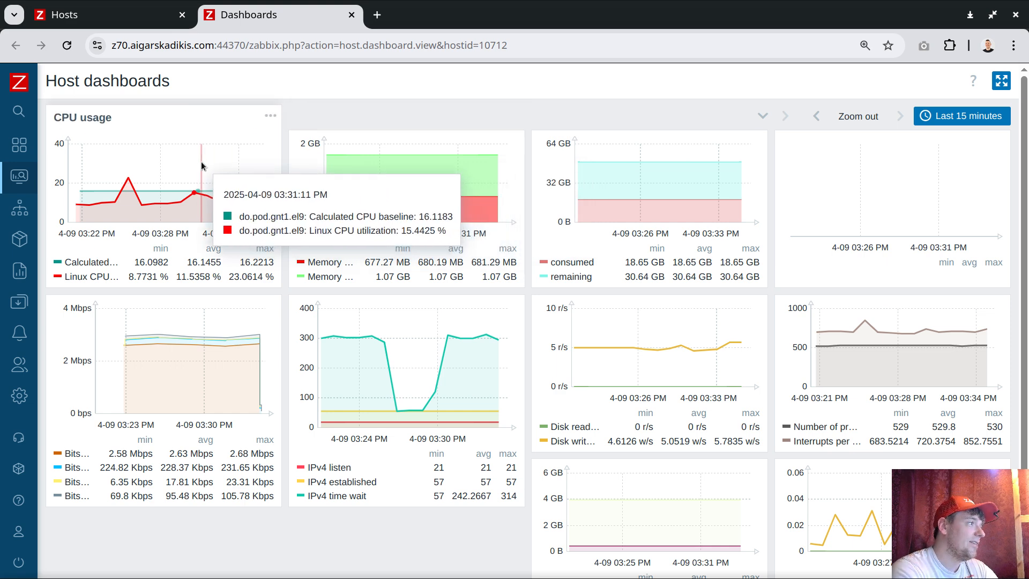
click(962, 115)
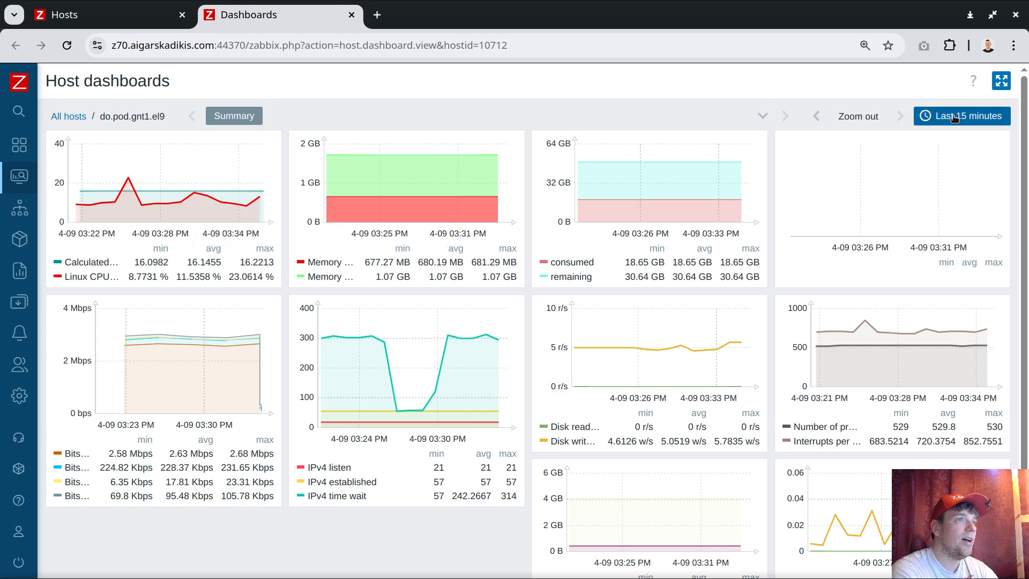
click(954, 248)
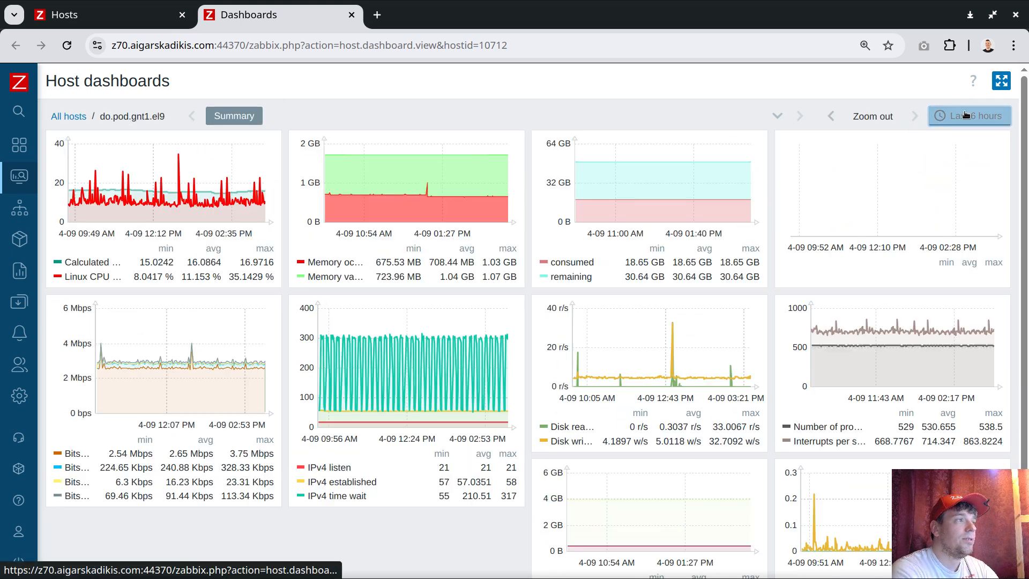
drag(125, 187, 192, 188)
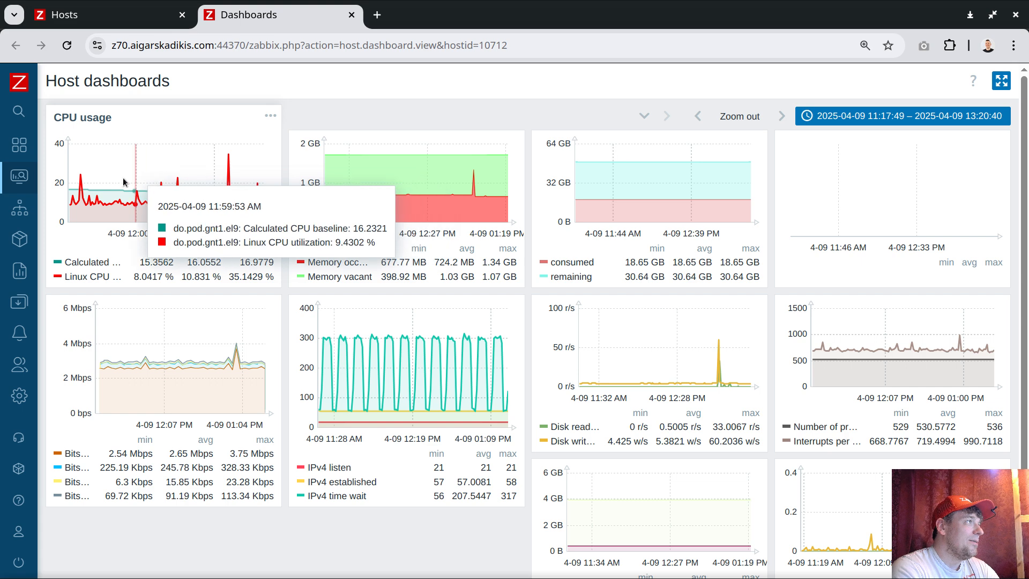
- Open the list of template groups under data collection
mouse_move(14, 230)
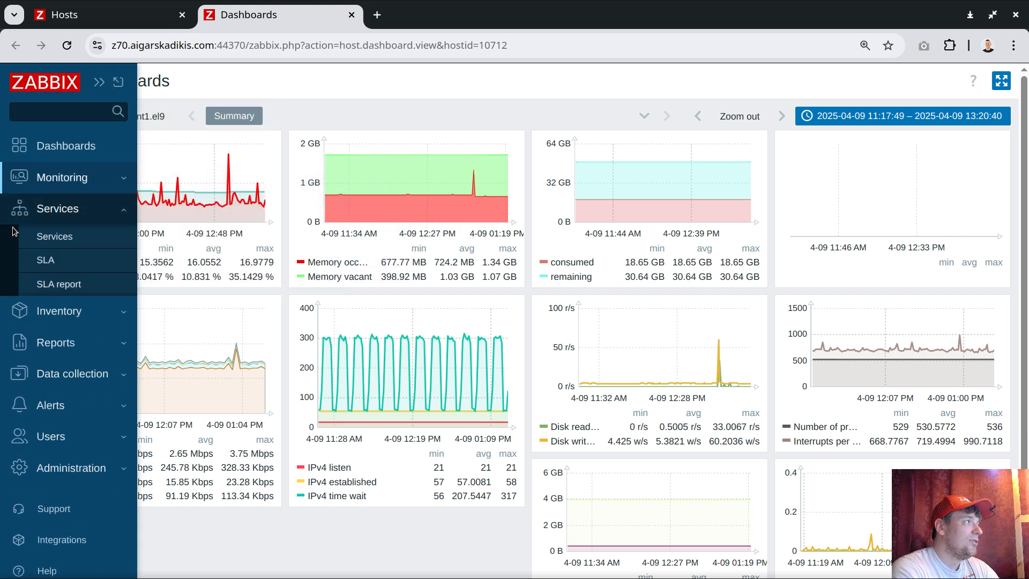
click(73, 374)
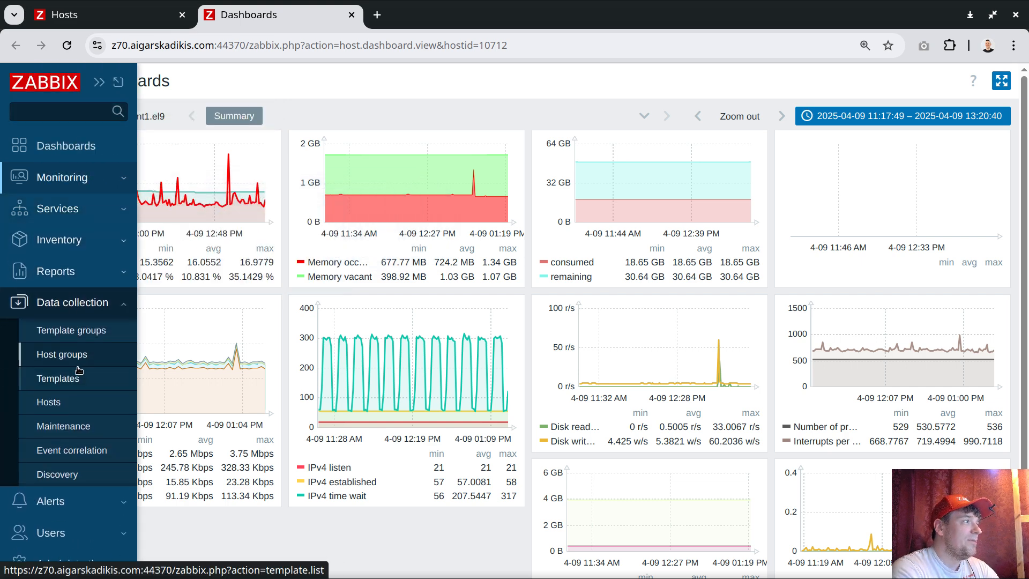
click(86, 332)
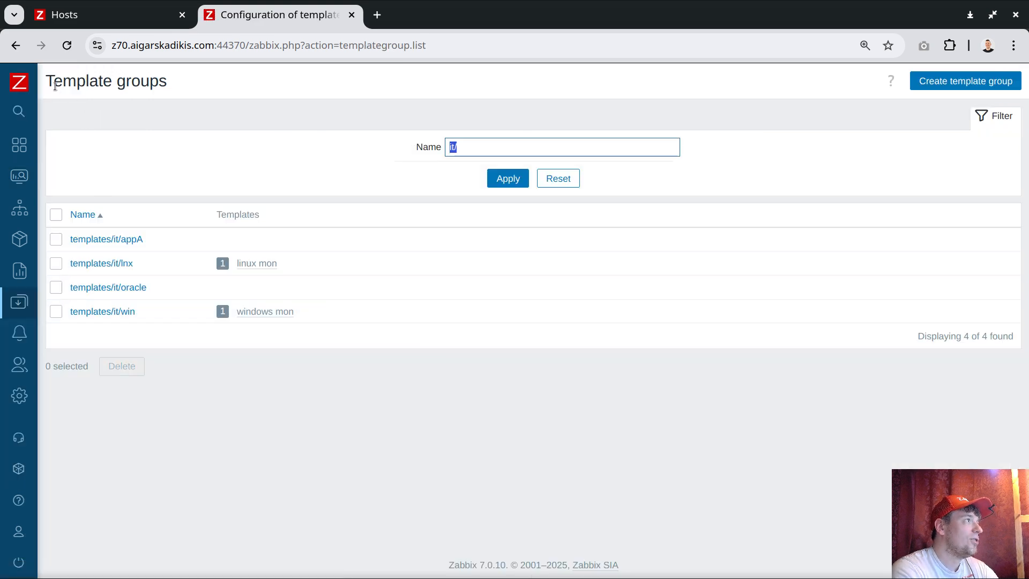
drag(54, 82, 182, 80)
click(196, 95)
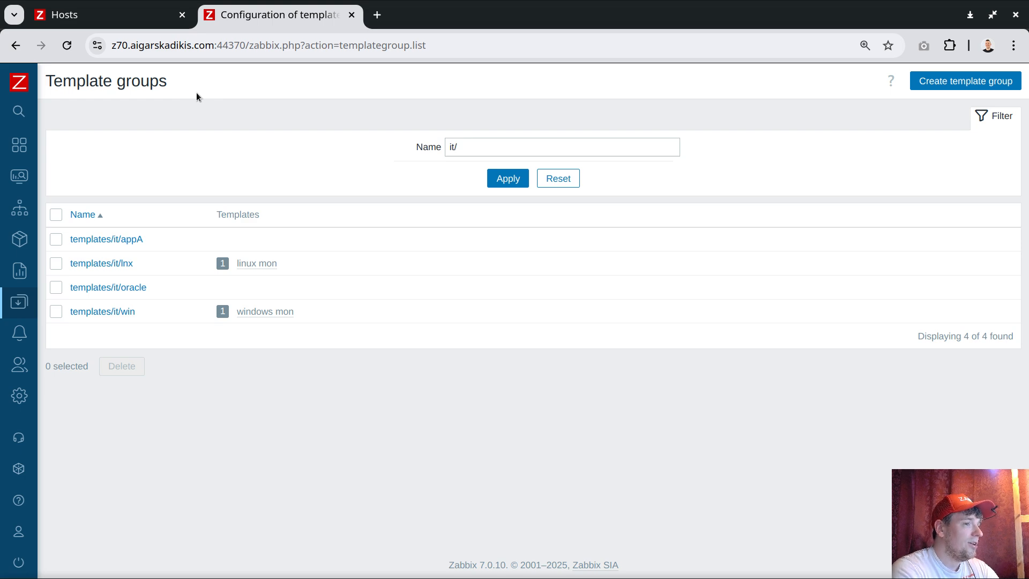
mouse_move(5, 205)
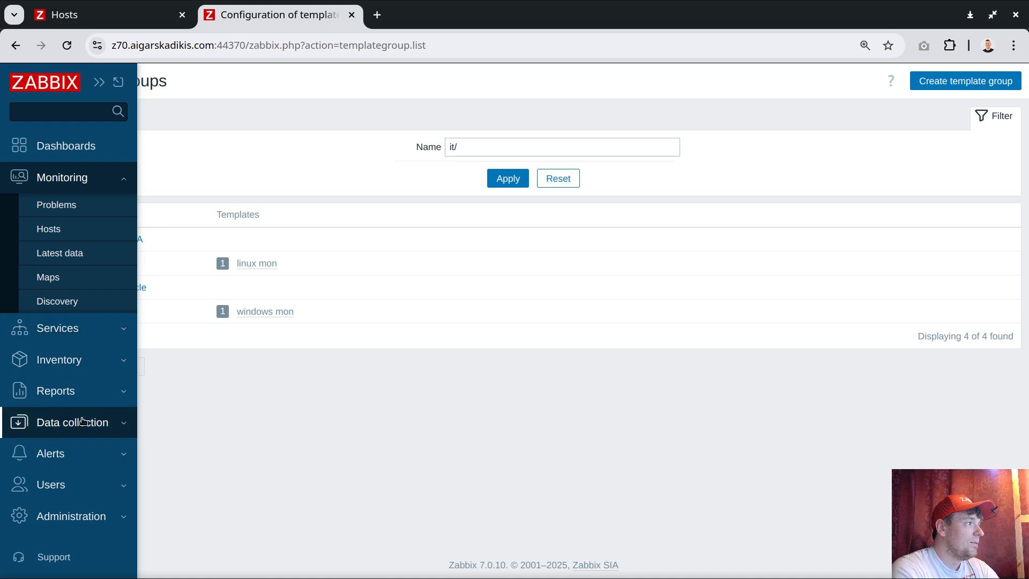
click(97, 421)
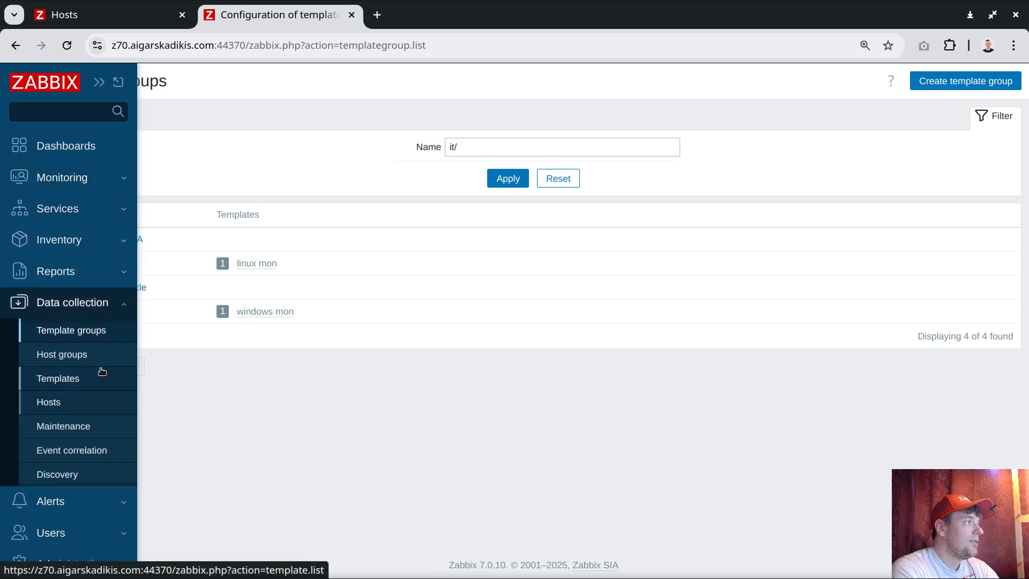
click(69, 357)
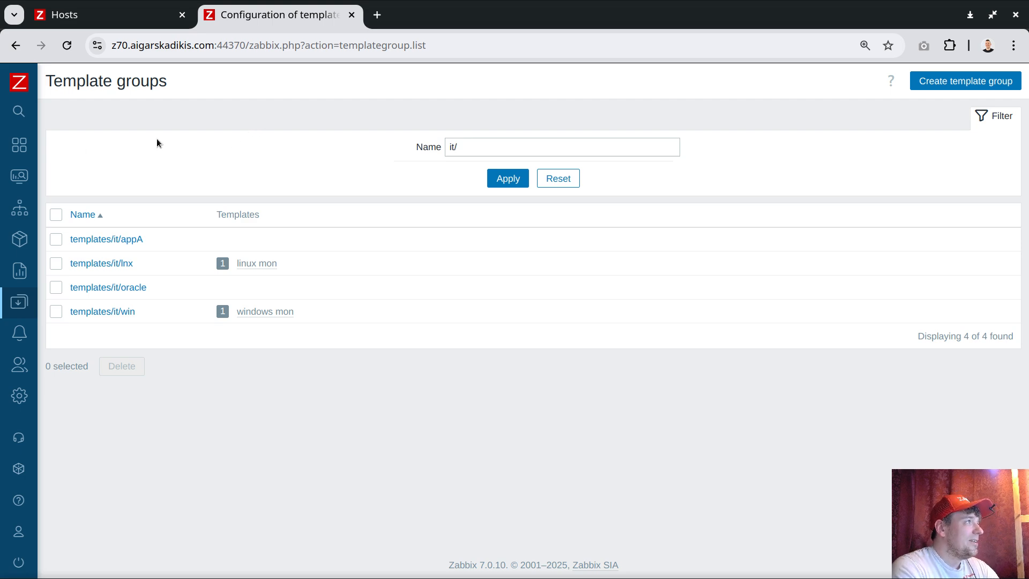
- Open the Pods dashboard and load its print version by changing the URL action to dashboard.print
mouse_move(22, 145)
click(74, 148)
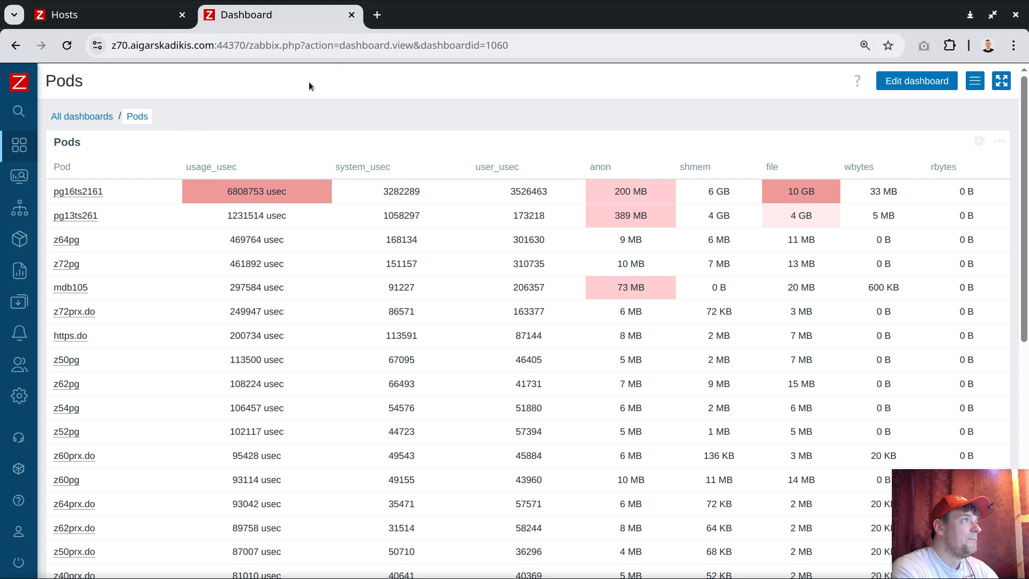
click(438, 47)
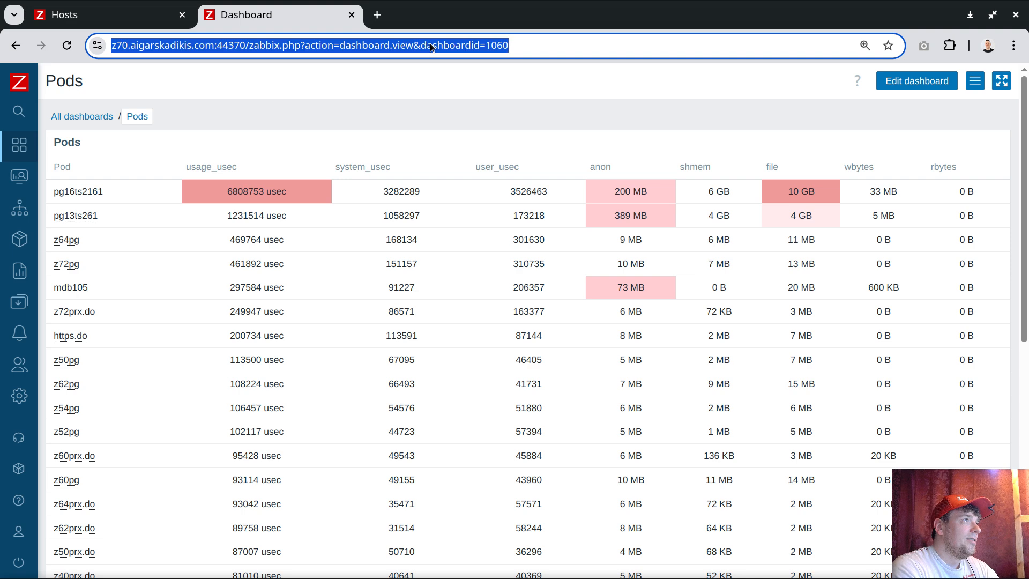
click(362, 49)
double_click(392, 47)
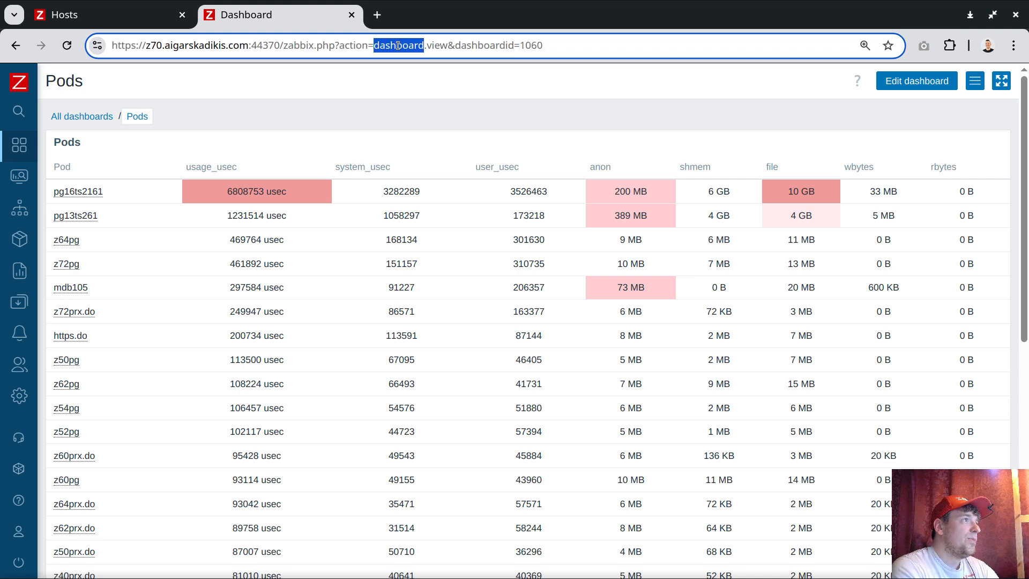
drag(393, 47, 435, 46)
click(437, 46)
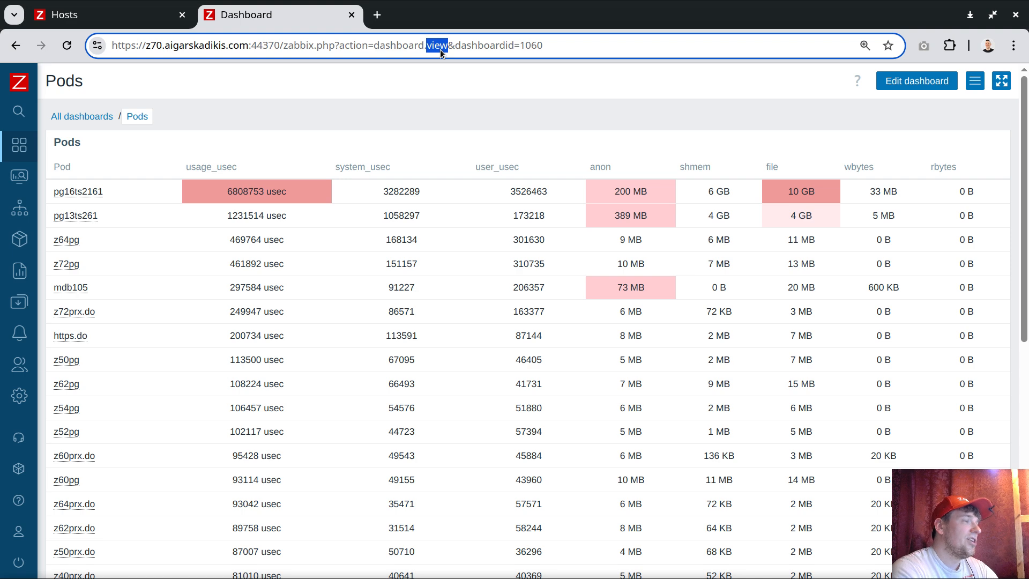
text(print)
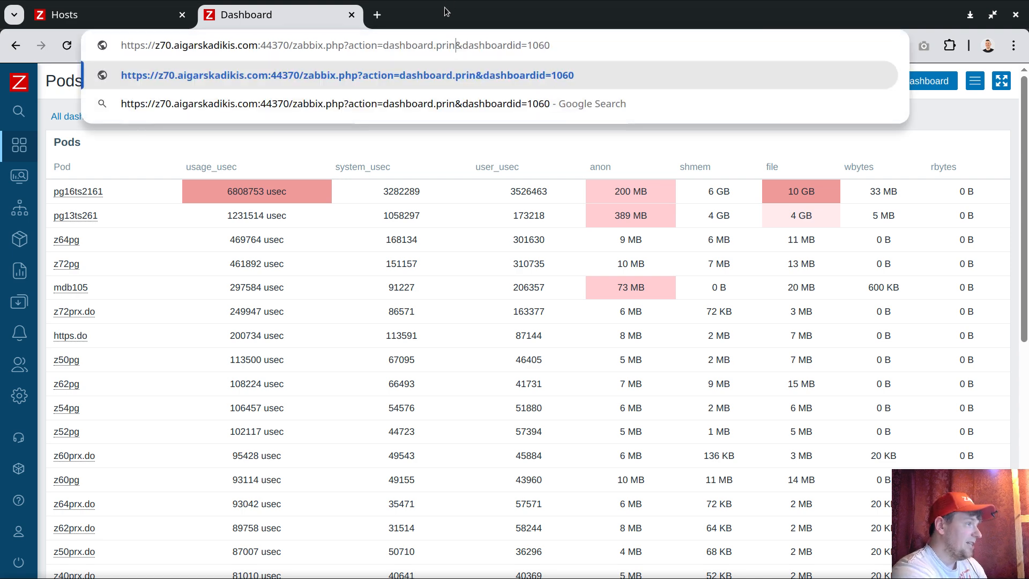
key(Return)
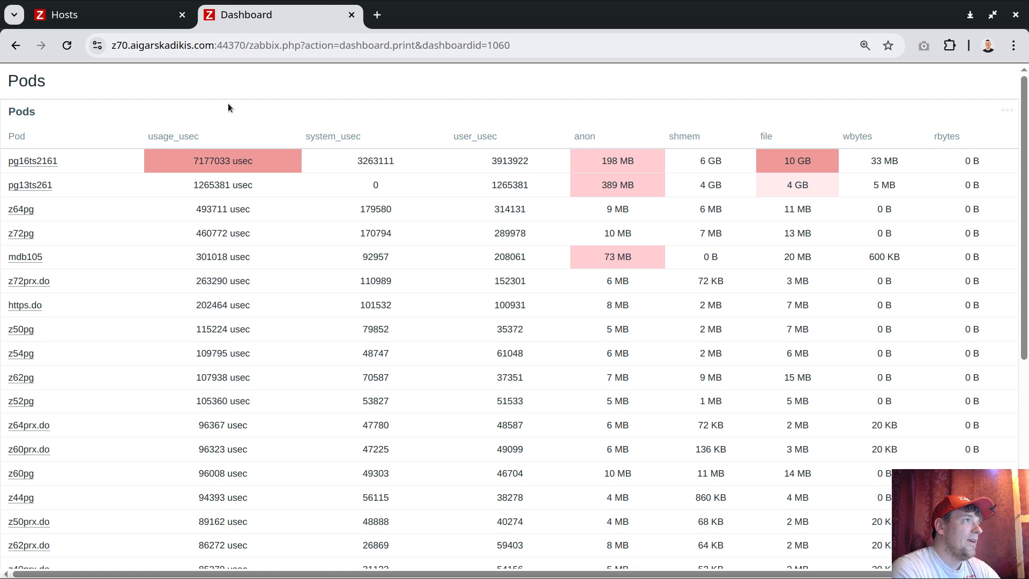
- Return to the regular Pods dashboard view and open the host configuration list
click(410, 48)
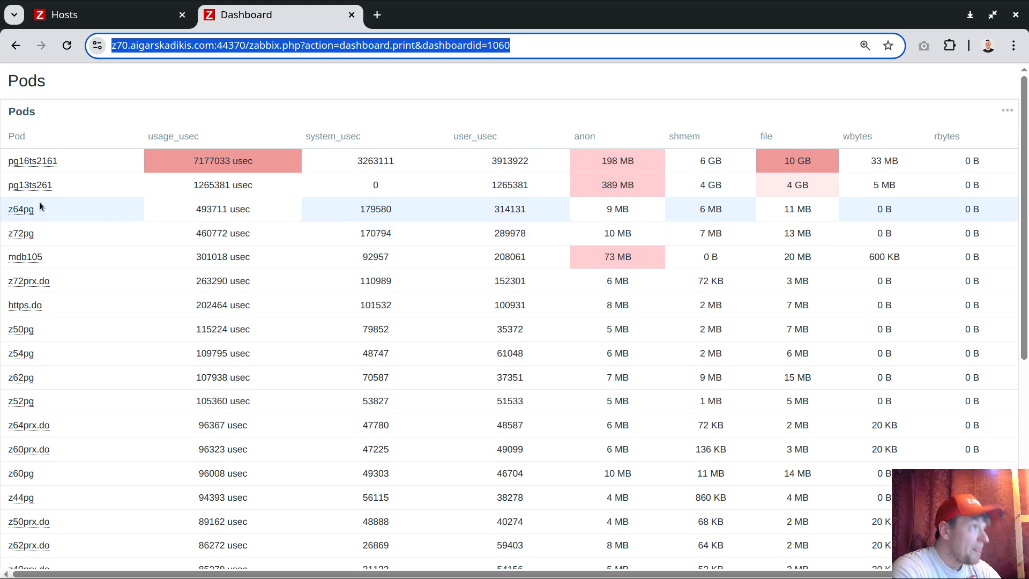
click(15, 45)
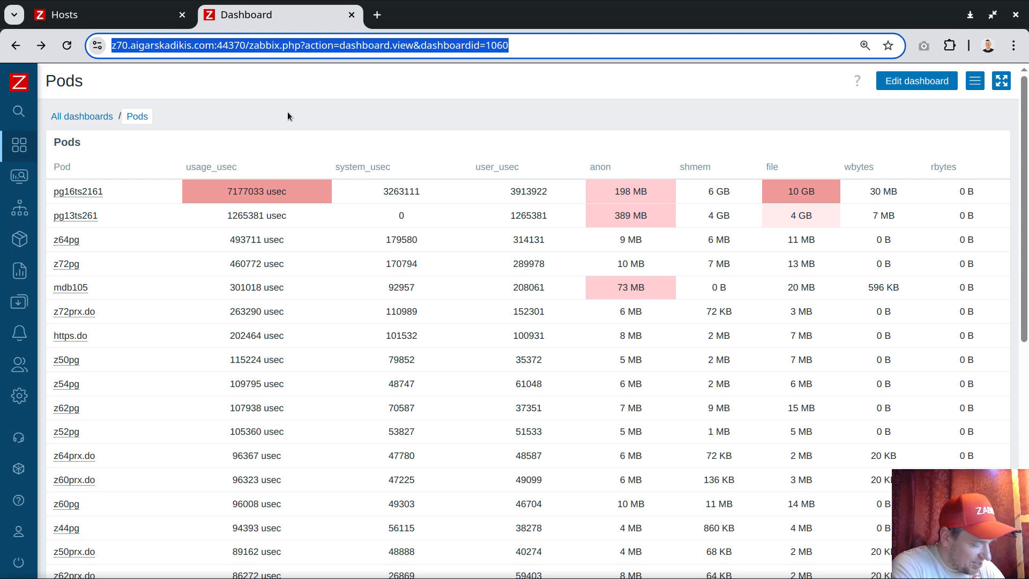
mouse_move(17, 263)
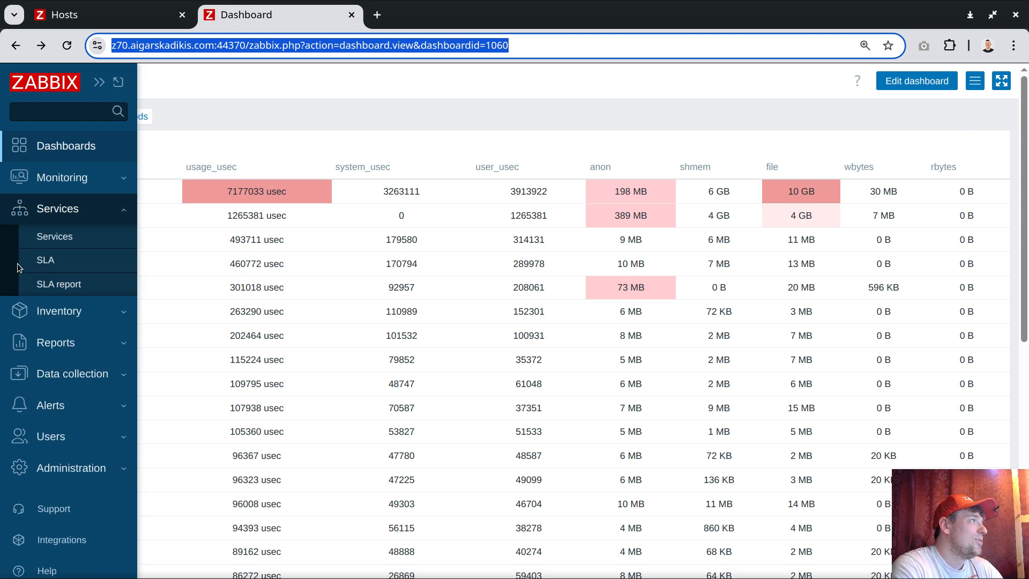
click(70, 302)
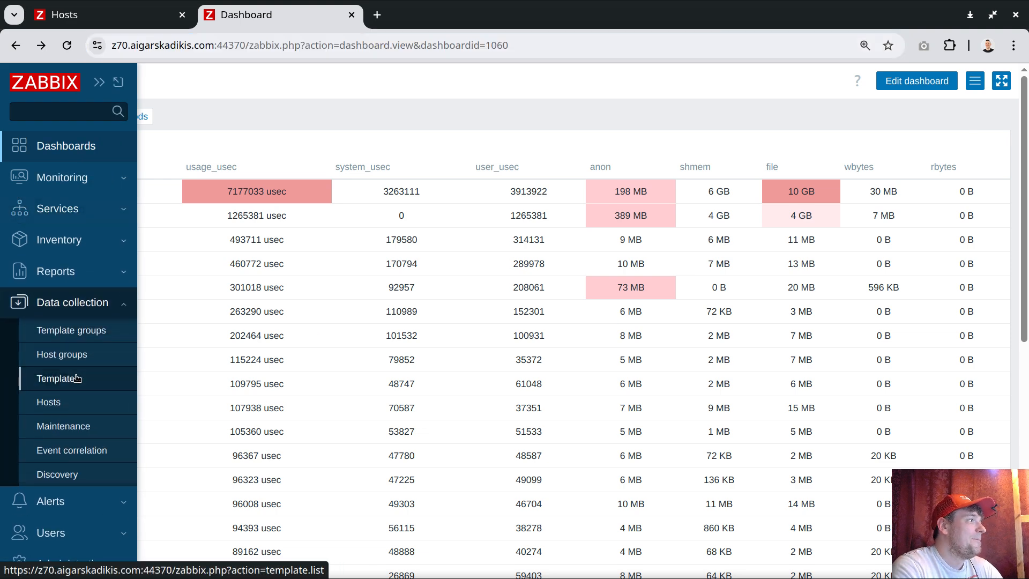
click(64, 402)
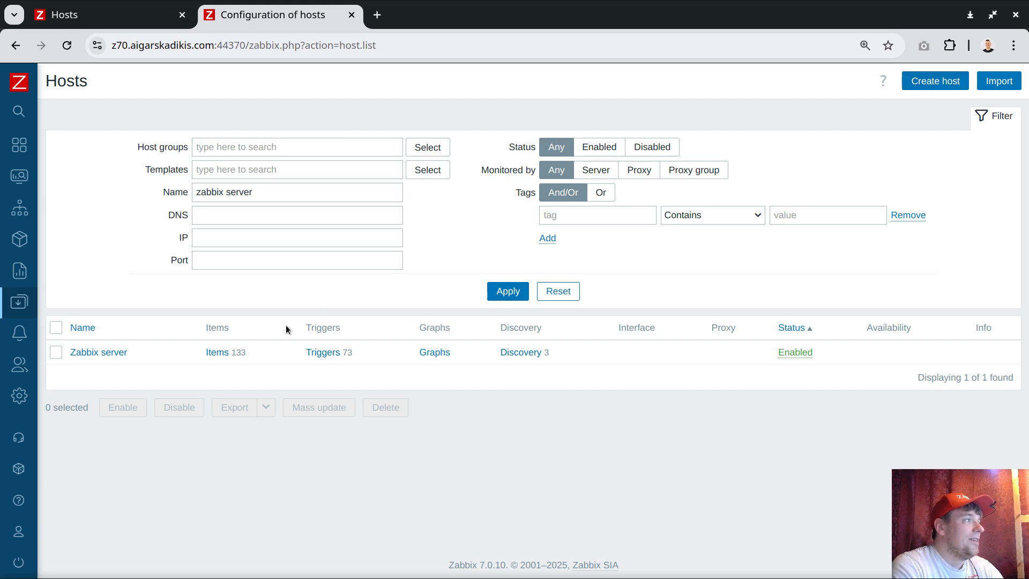
- Start a new item on the Zabbix server host with type Calculated and type of information Text
click(217, 352)
click(991, 82)
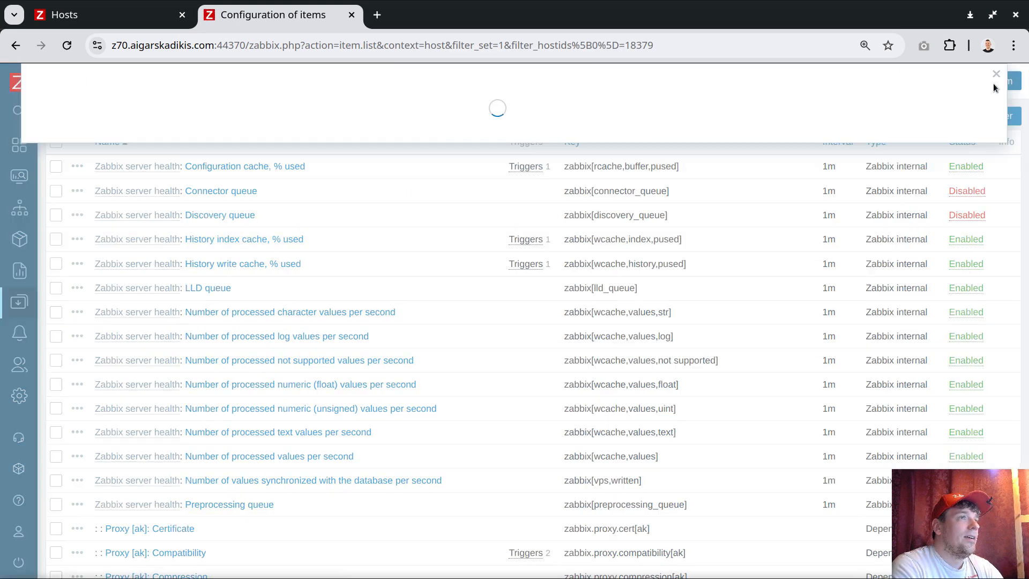
click(250, 149)
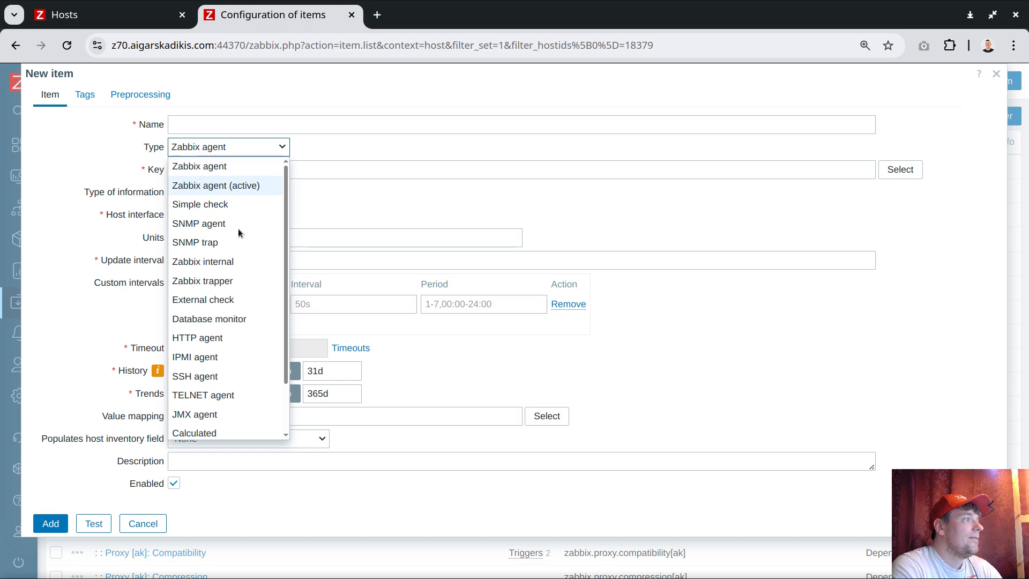
click(219, 427)
click(277, 193)
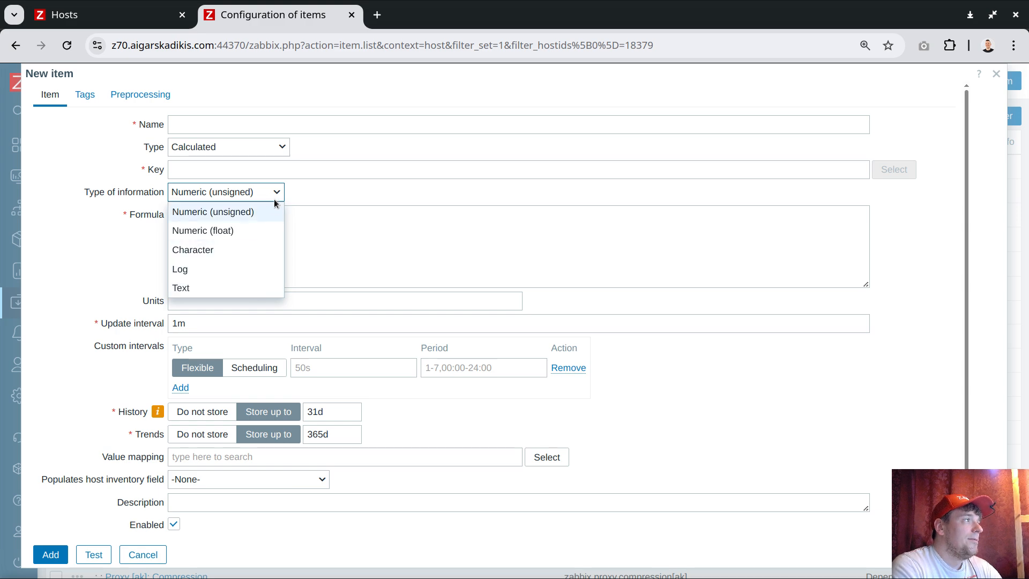
click(190, 289)
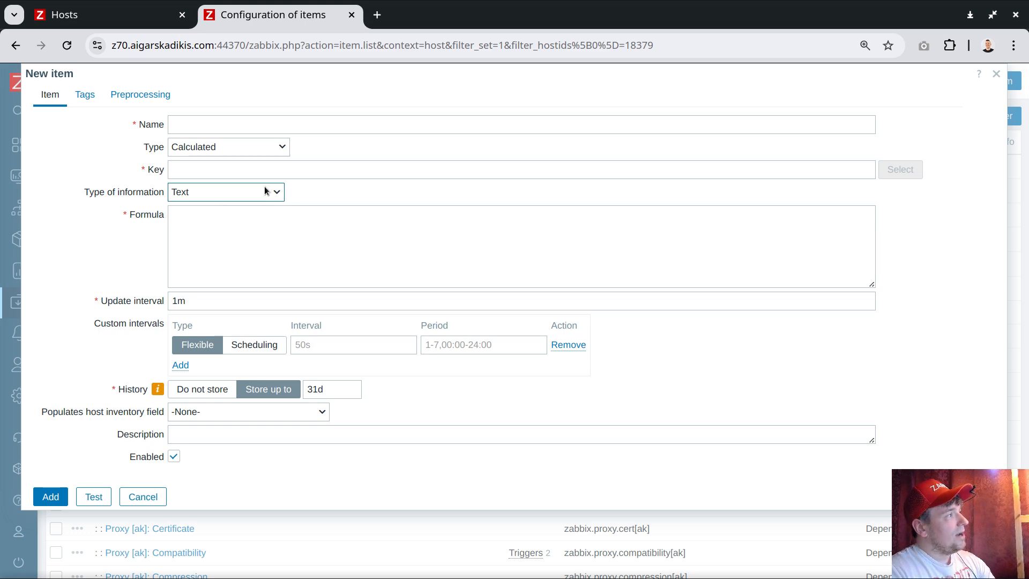
- Set the item key to in and begin the formula as a quoted CSV string with the header line name,ip
click(246, 170)
text(in)
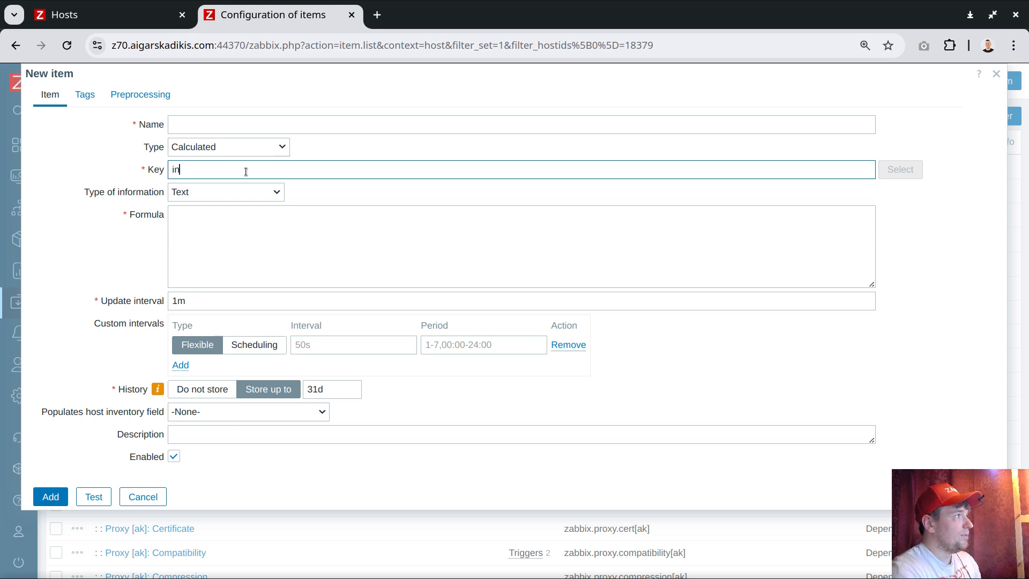
click(279, 235)
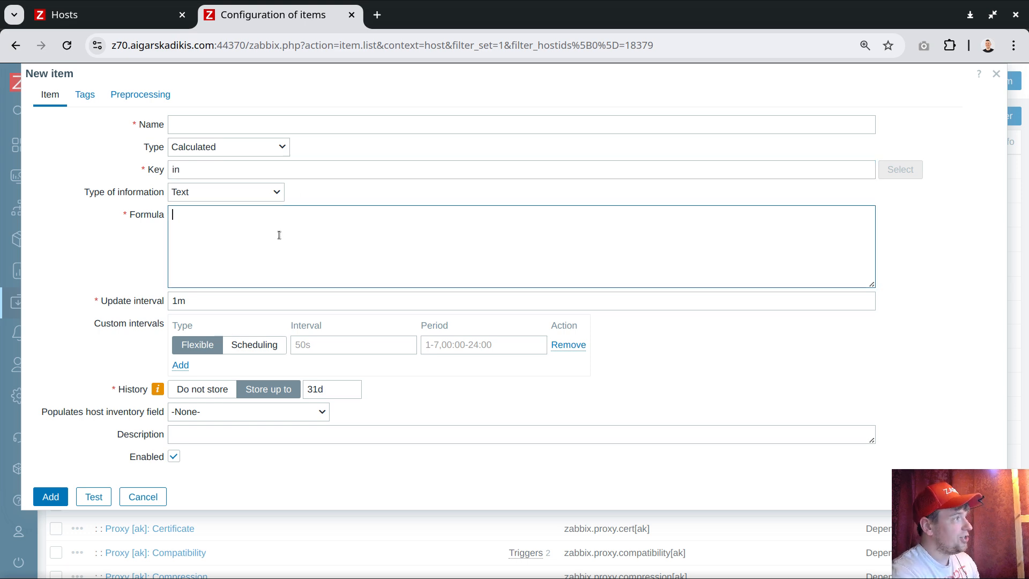
text("")
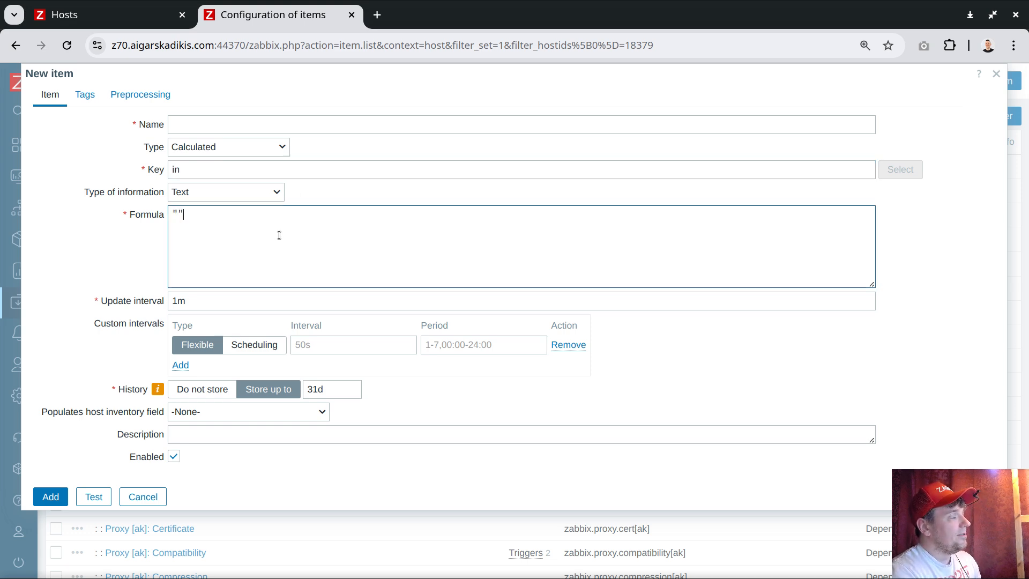
key(Left)
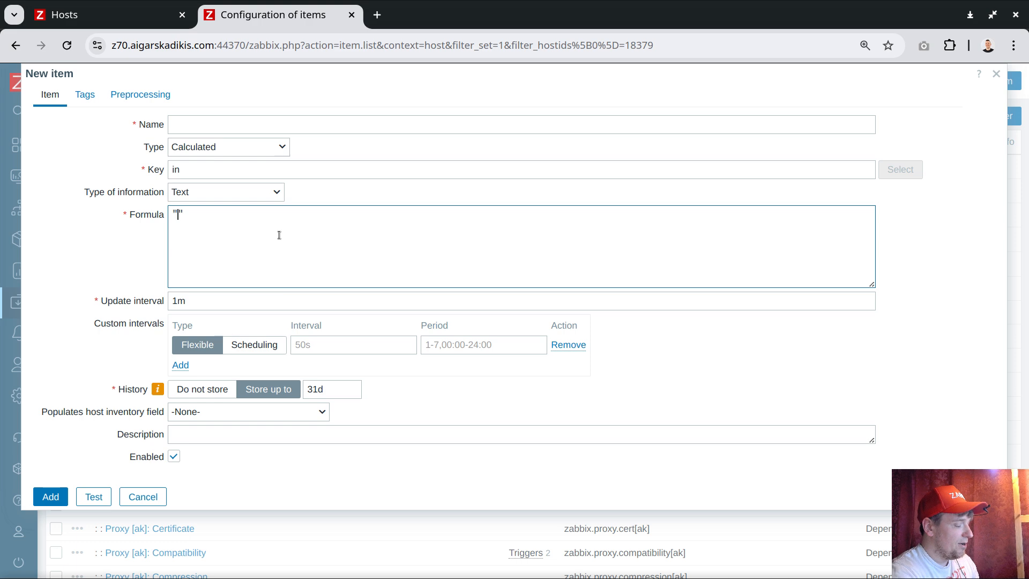
text(name,)
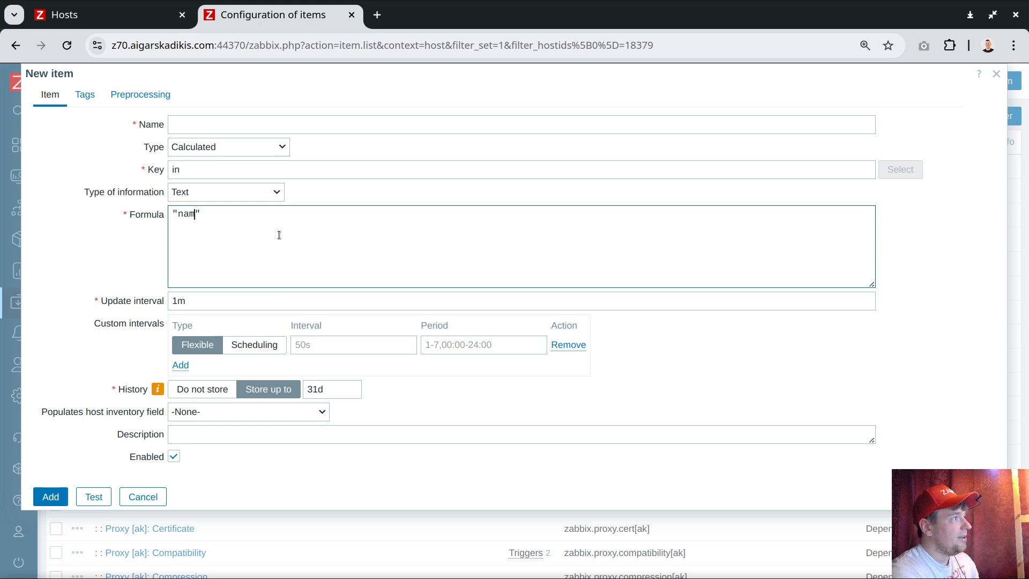
text(ip )
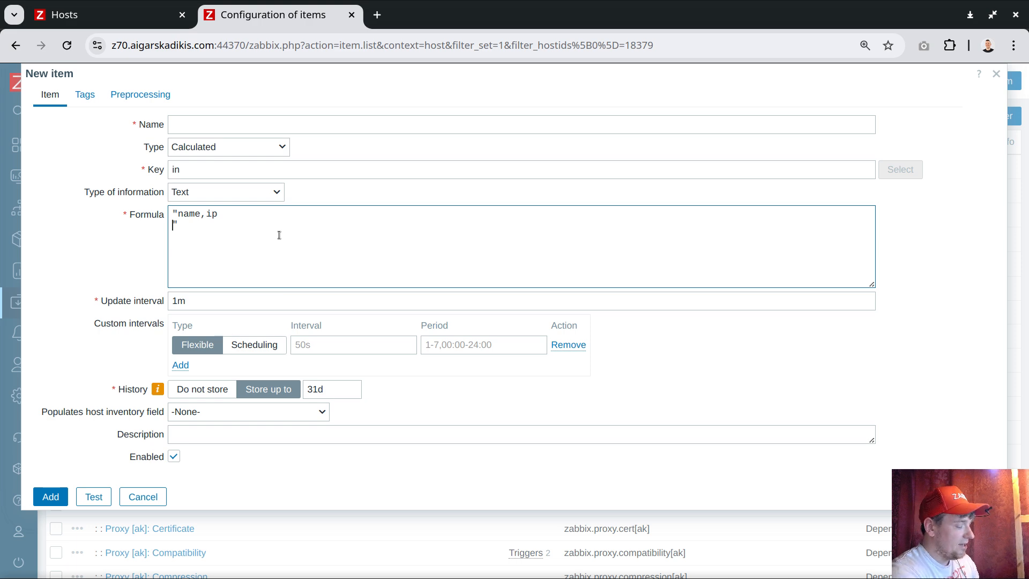
- Add the CSV rows router,10.10.10.10 and switch,11.11.11.11 inside the formula's quotes, and select the CSV text
text(router,)
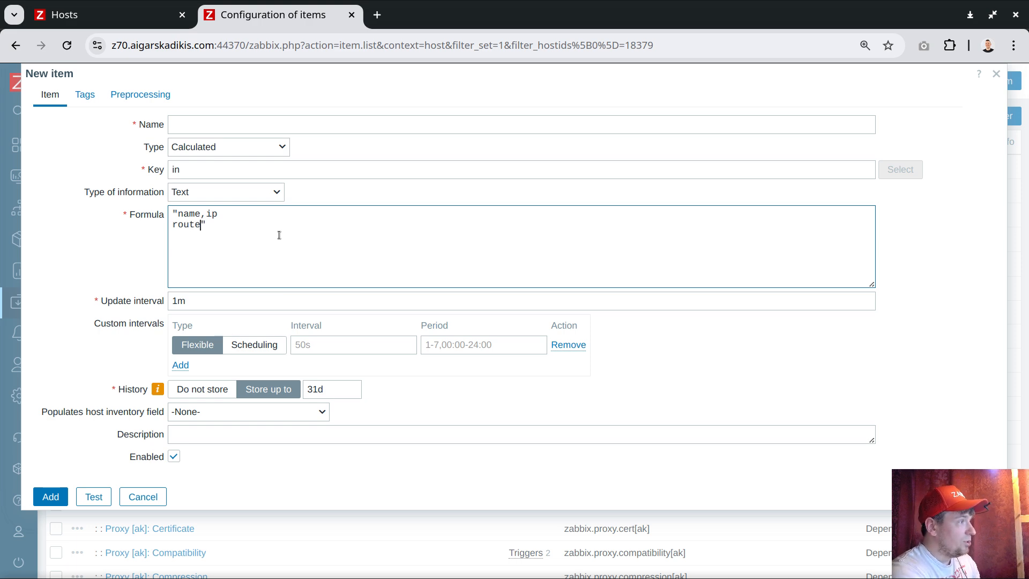
text(10.10.10.10 )
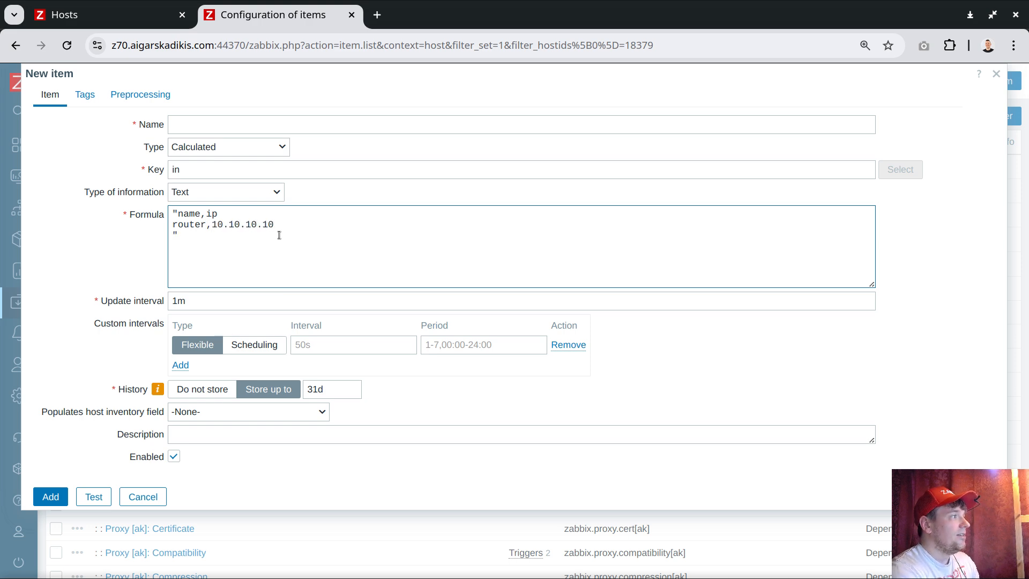
text(switch)
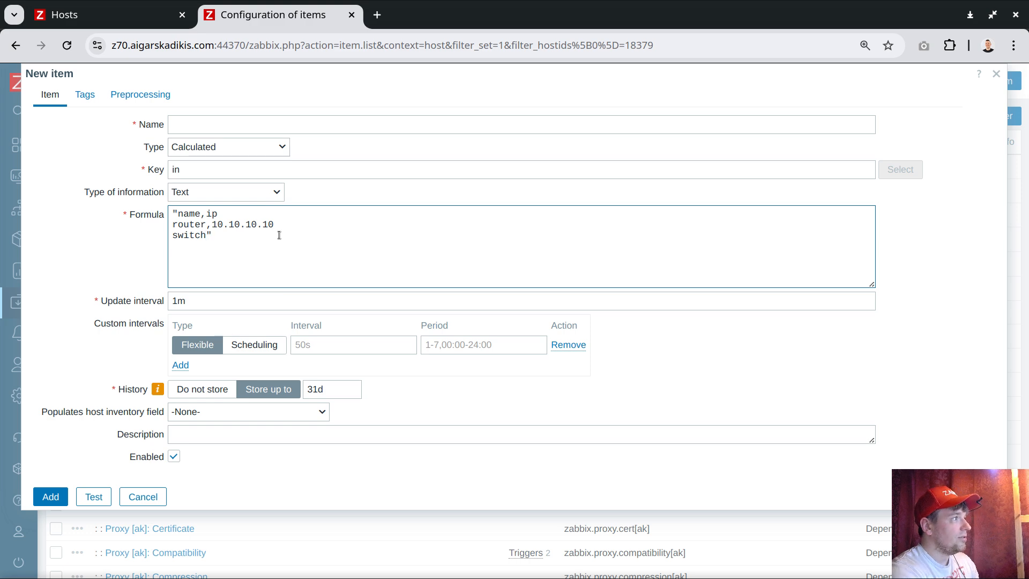
text(,11.11.11)
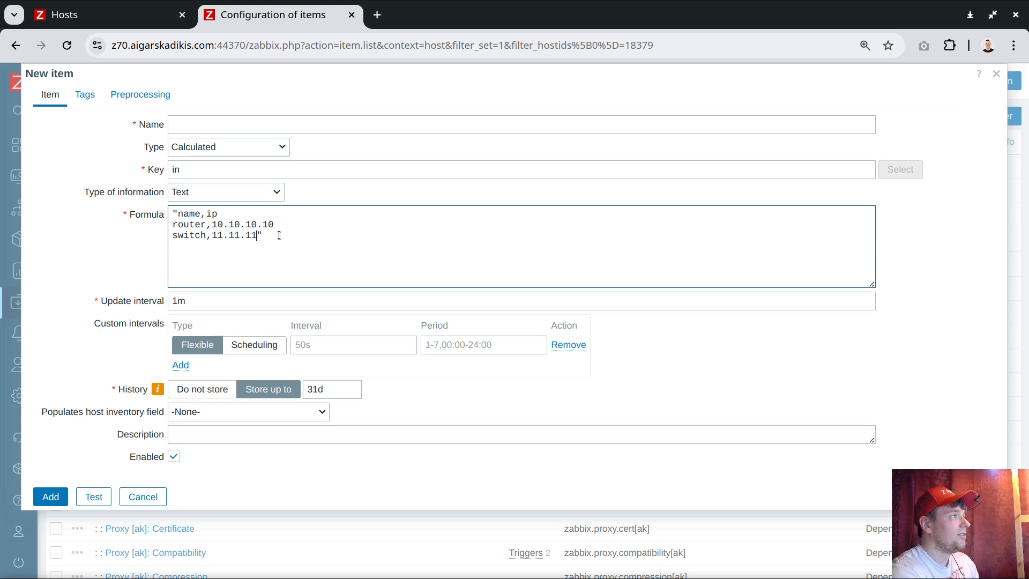
text(.11)
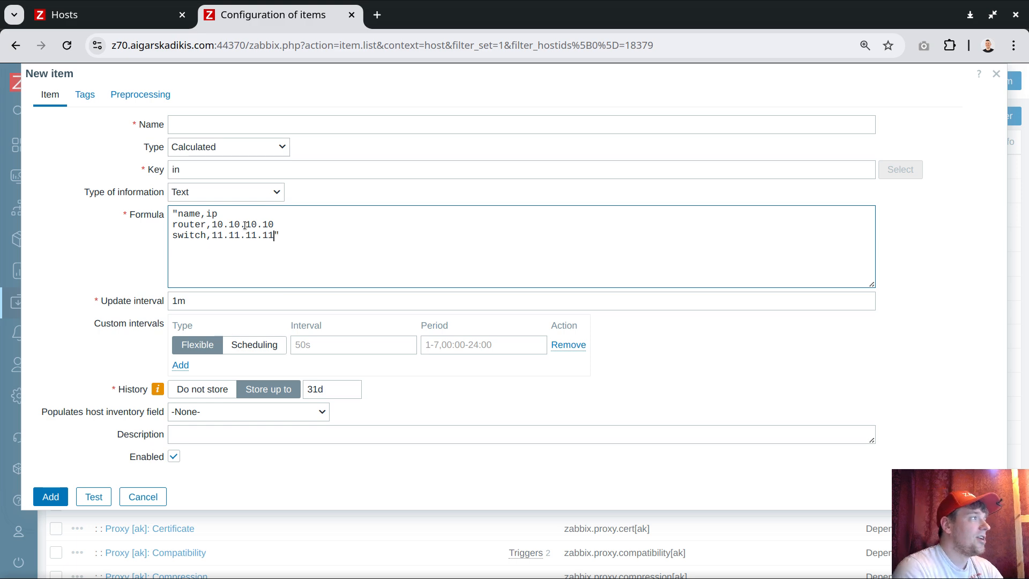
drag(178, 214, 259, 235)
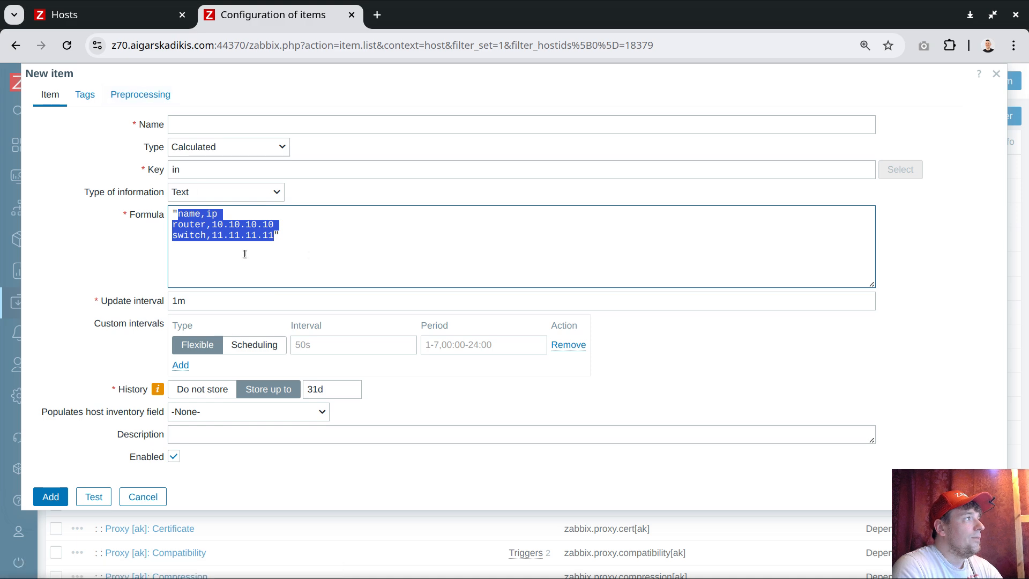
- Add a CSV to JSON preprocessing step to the new item
click(141, 94)
click(154, 125)
click(203, 146)
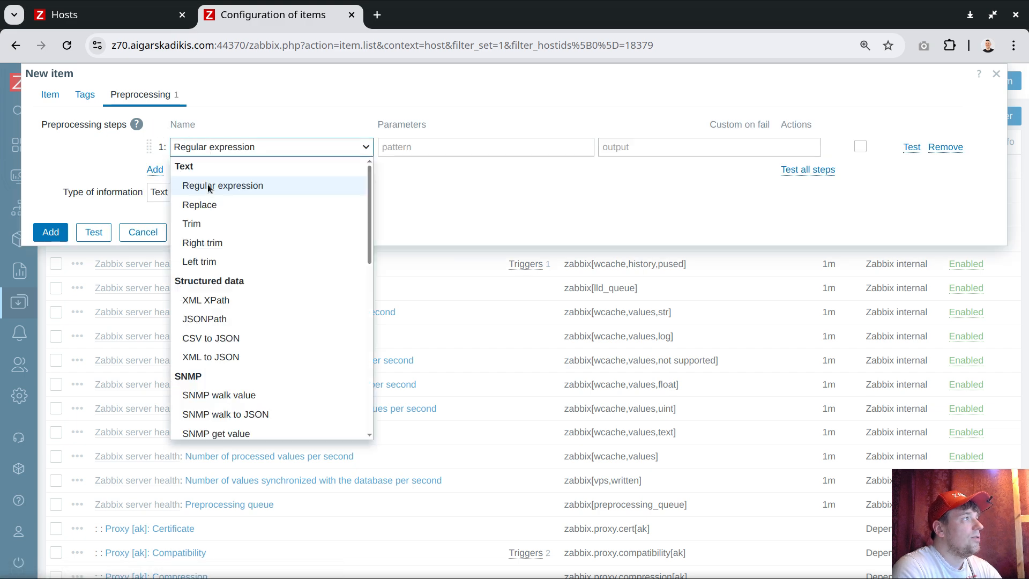
click(206, 336)
- Test all preprocessing steps with the value fetched from the host, and close the new item form without adding it
click(794, 174)
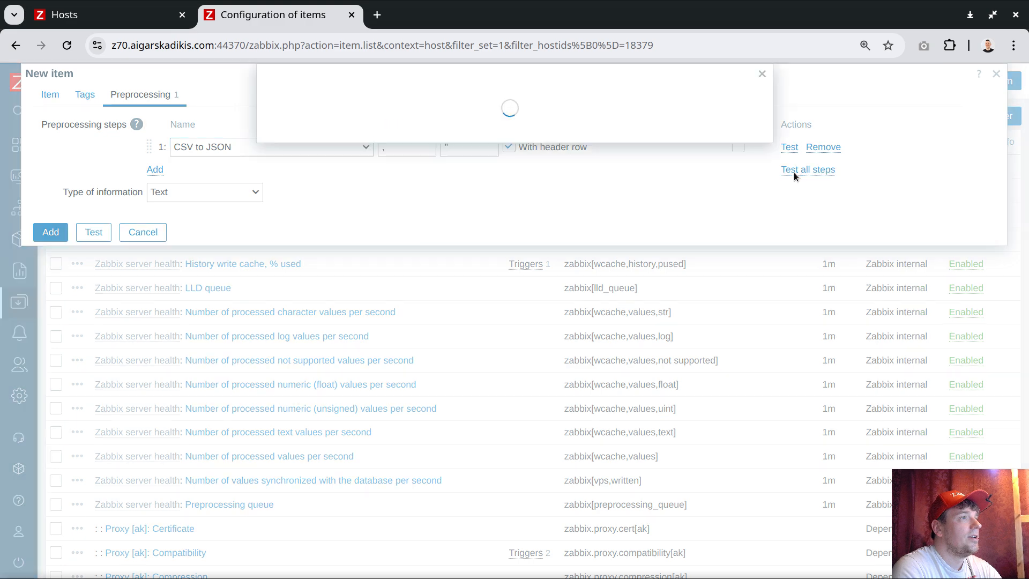
click(294, 92)
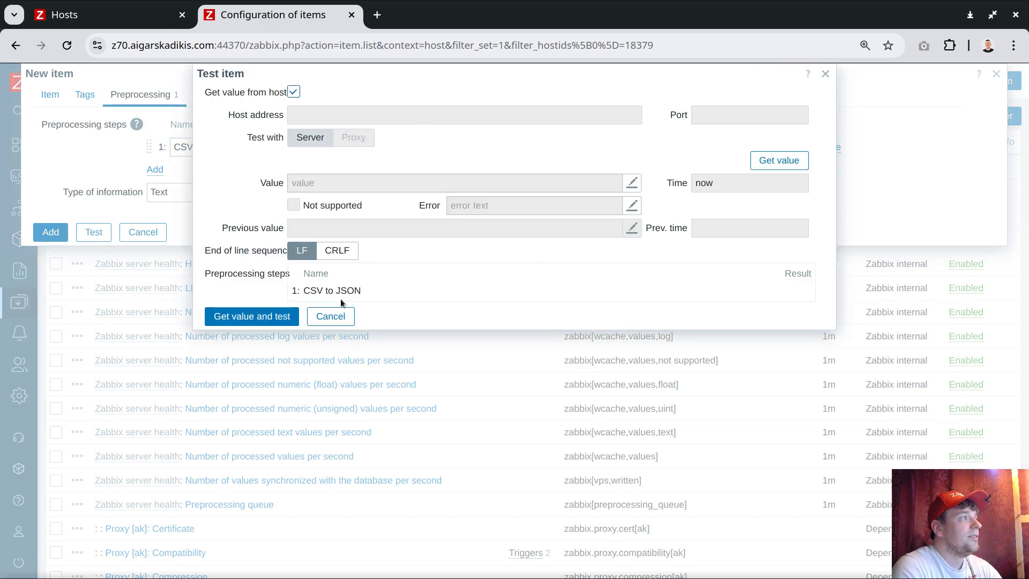
click(255, 316)
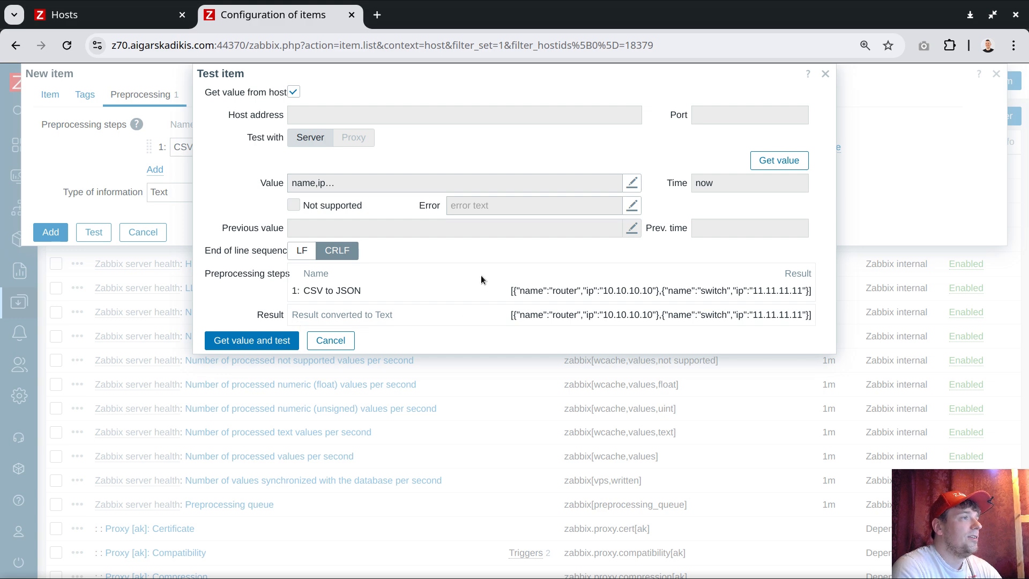
mouse_move(516, 311)
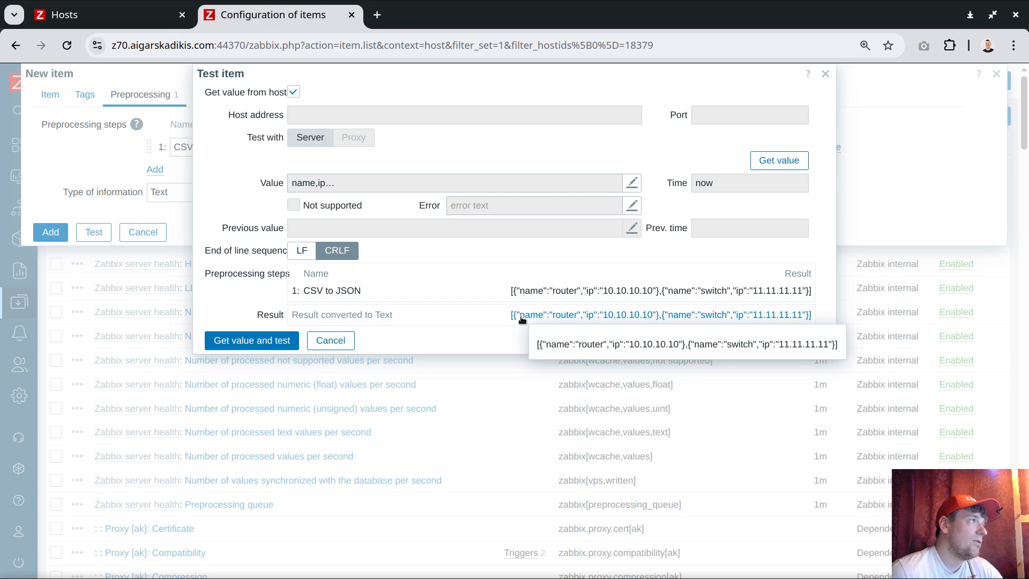
click(337, 343)
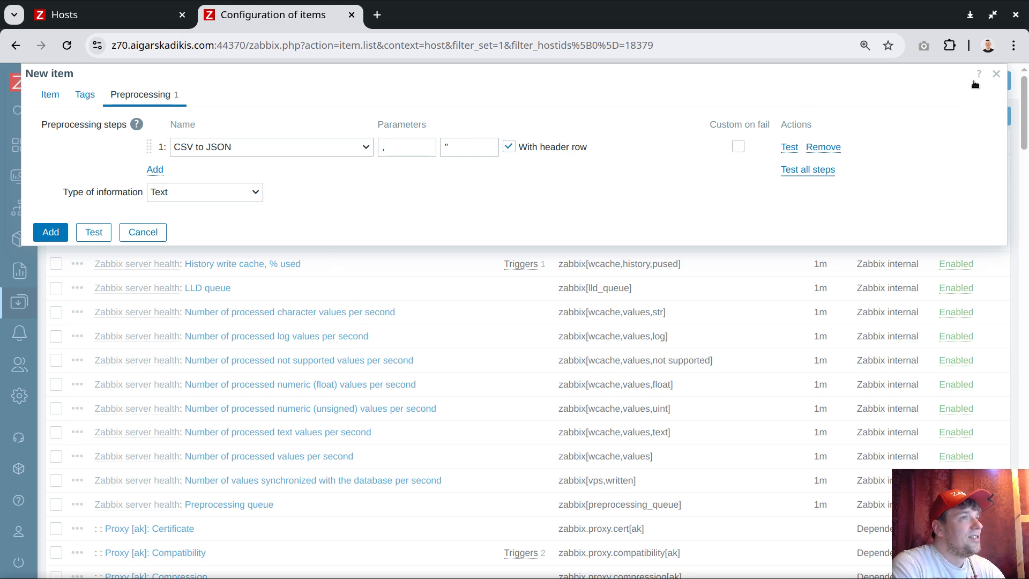
click(996, 73)
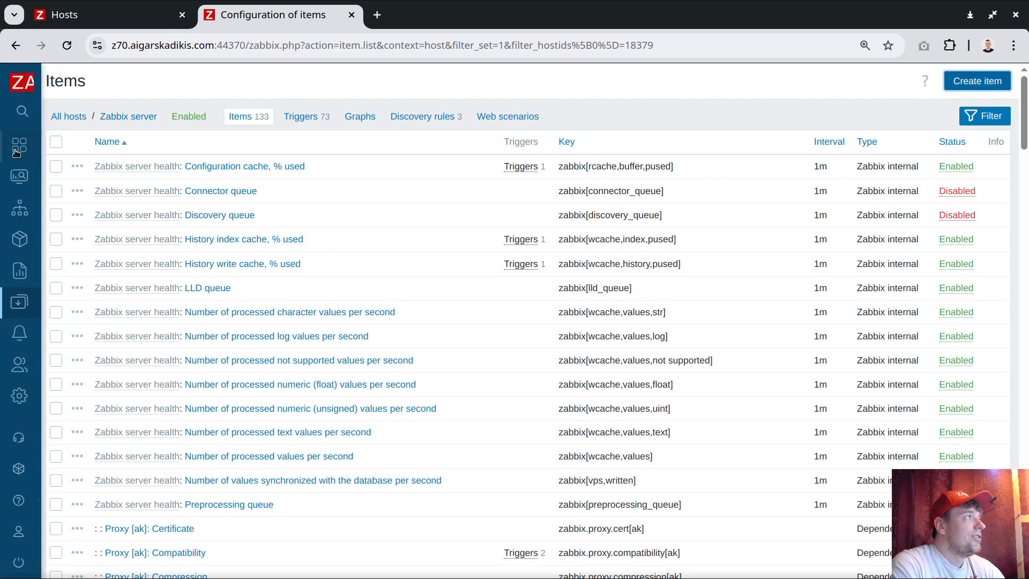
- Open the PIDs dashboard from the list of all dashboards and view the settings of its Host group navigation widget
click(47, 150)
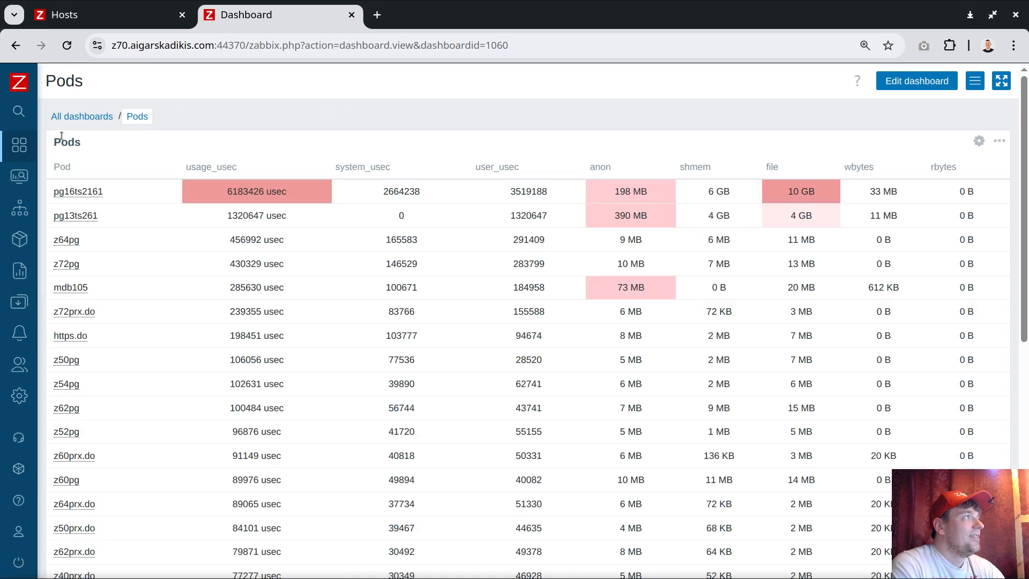
click(86, 117)
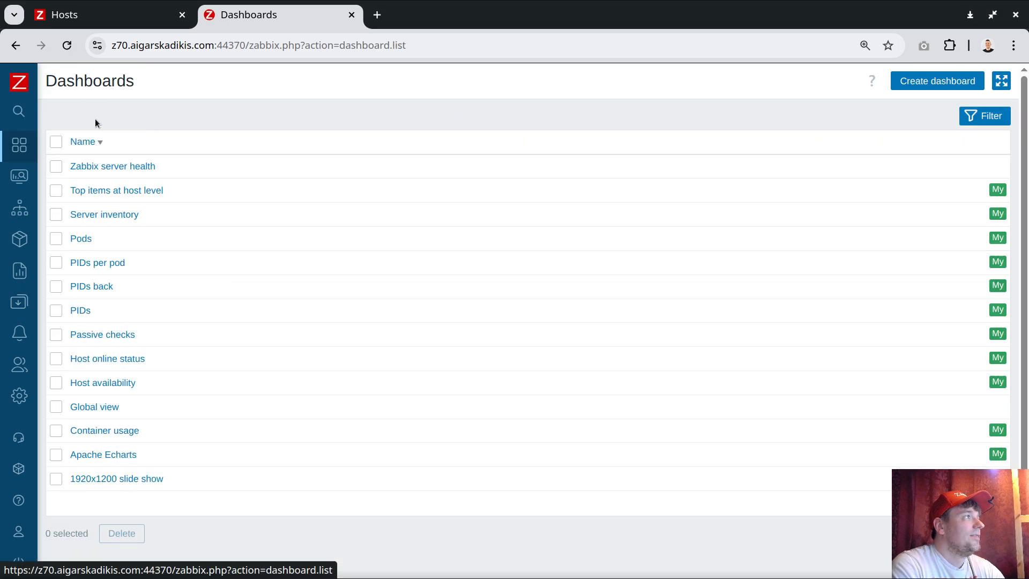
click(80, 311)
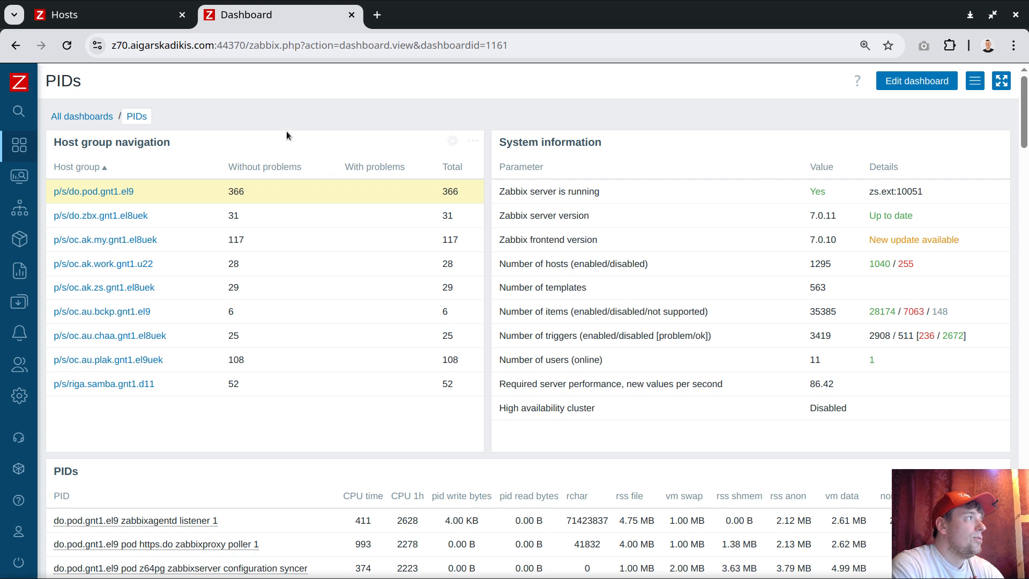
click(452, 140)
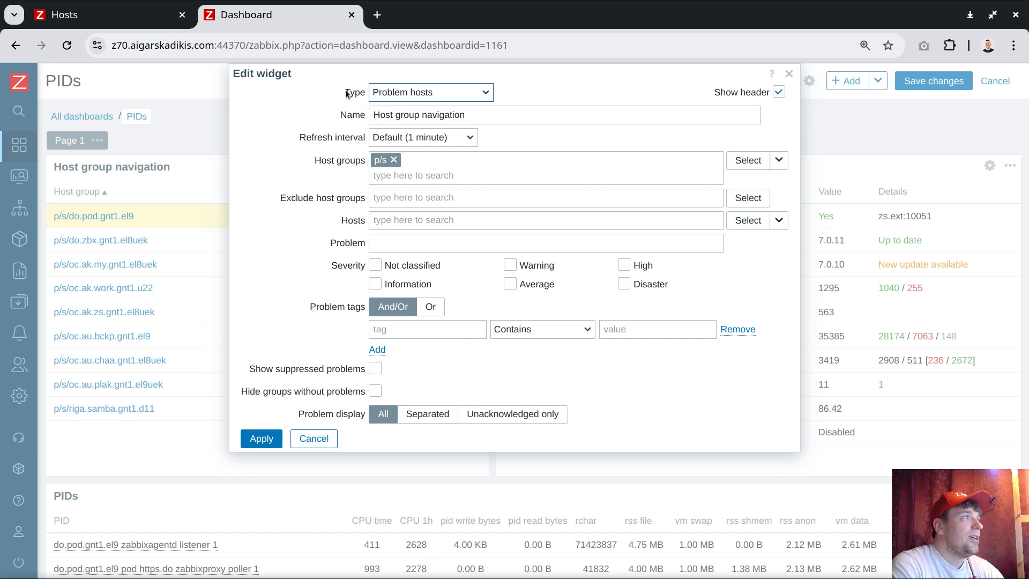
click(789, 73)
- Reselect the Host group navigation widget as the PIDs widget's host groups source, close the widget settings without applying, and save the dashboard
scroll(777, 323, down, 3)
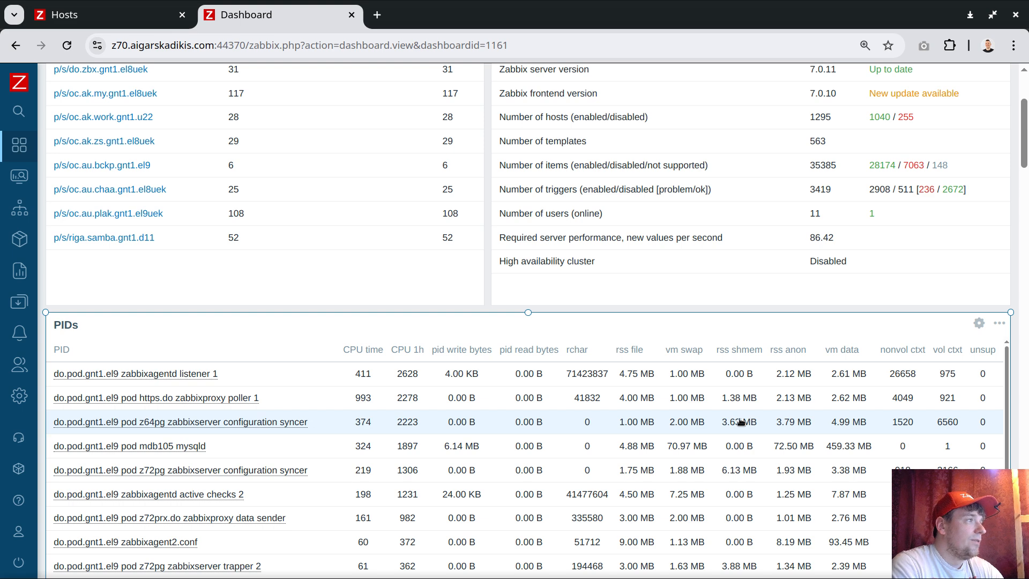
mouse_move(741, 421)
click(978, 323)
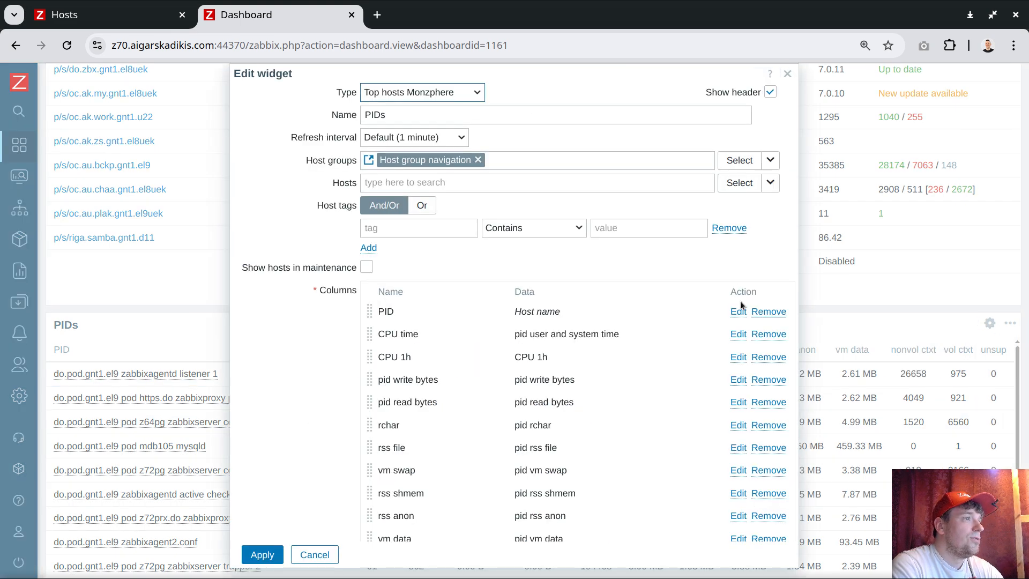
click(771, 162)
click(796, 202)
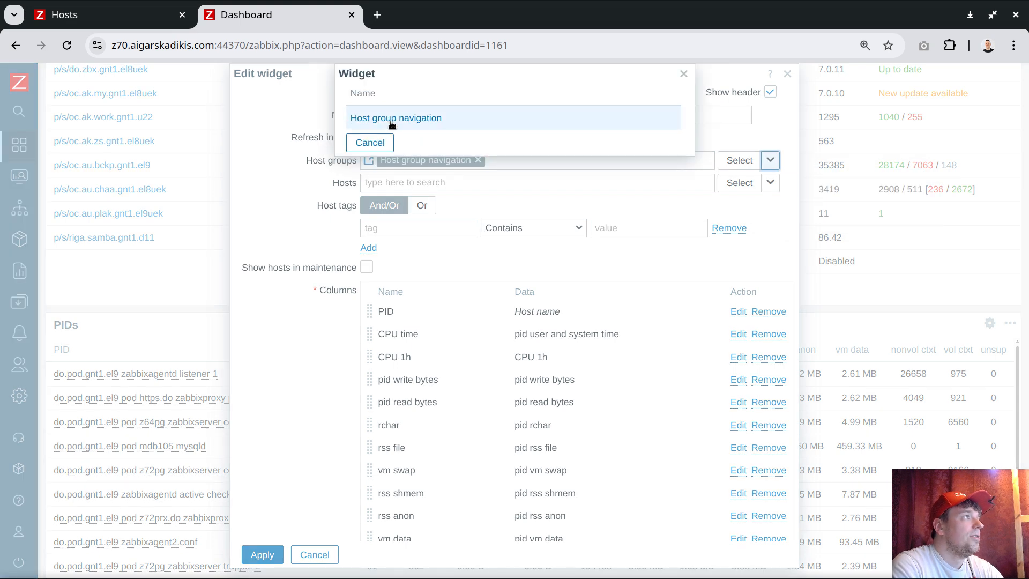
click(406, 120)
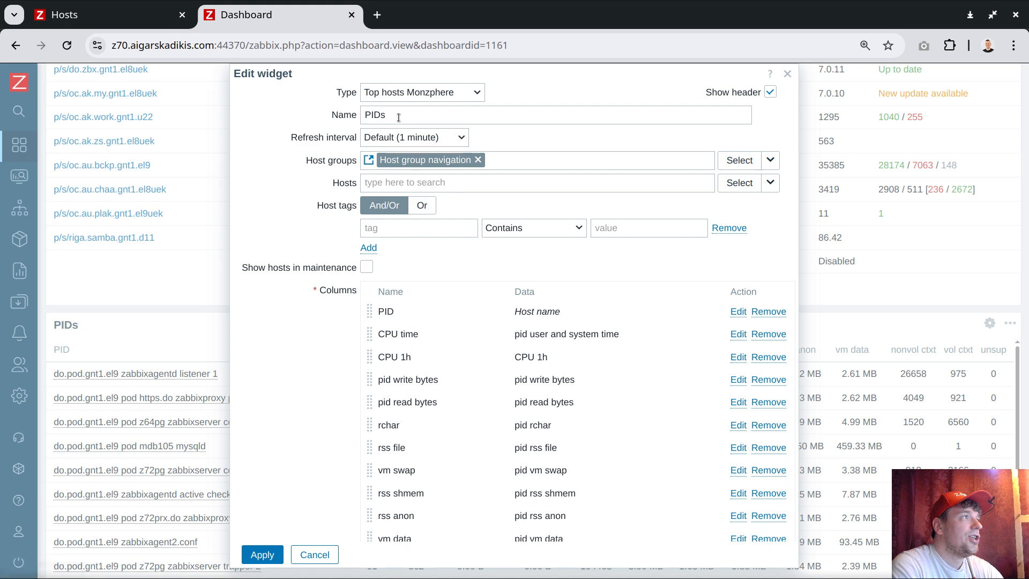
click(787, 73)
scroll(836, 249, up, 3)
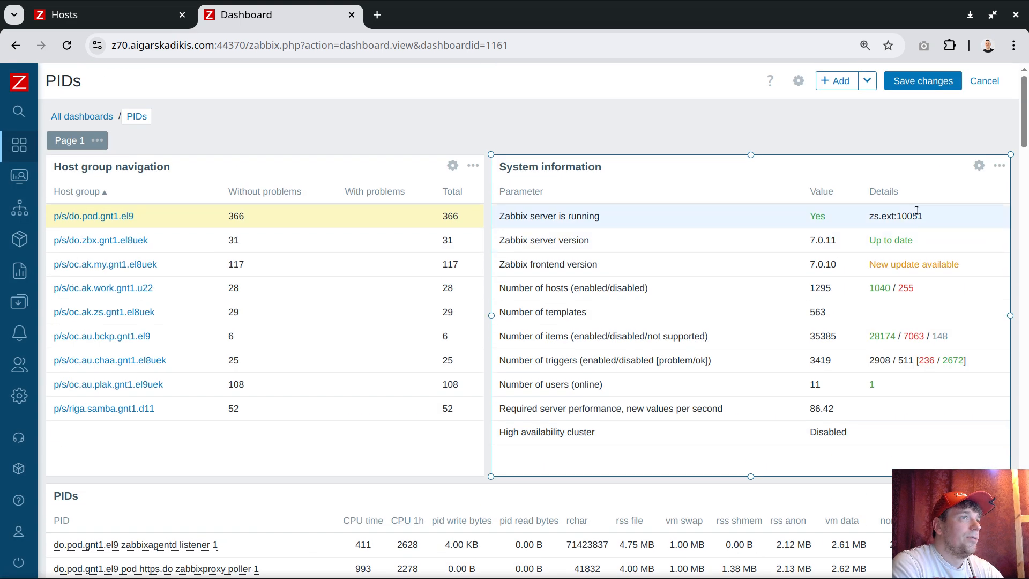
click(922, 81)
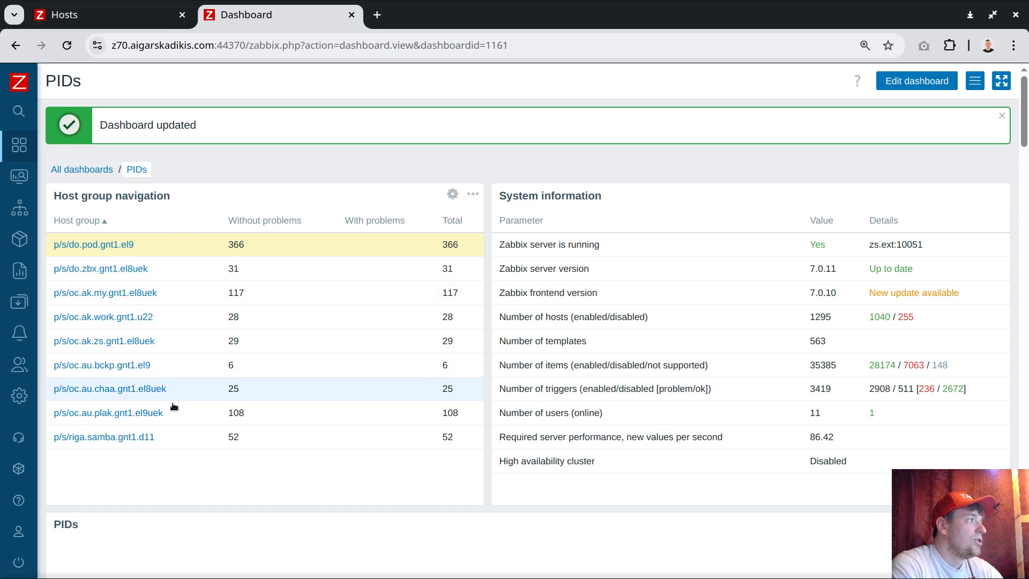
- Examine the PIDs table for host group p/s/oc.ak.zs.gnt1.el8uek and for p/s/oc.ak.work.gnt1.u22
scroll(225, 407, down, 3)
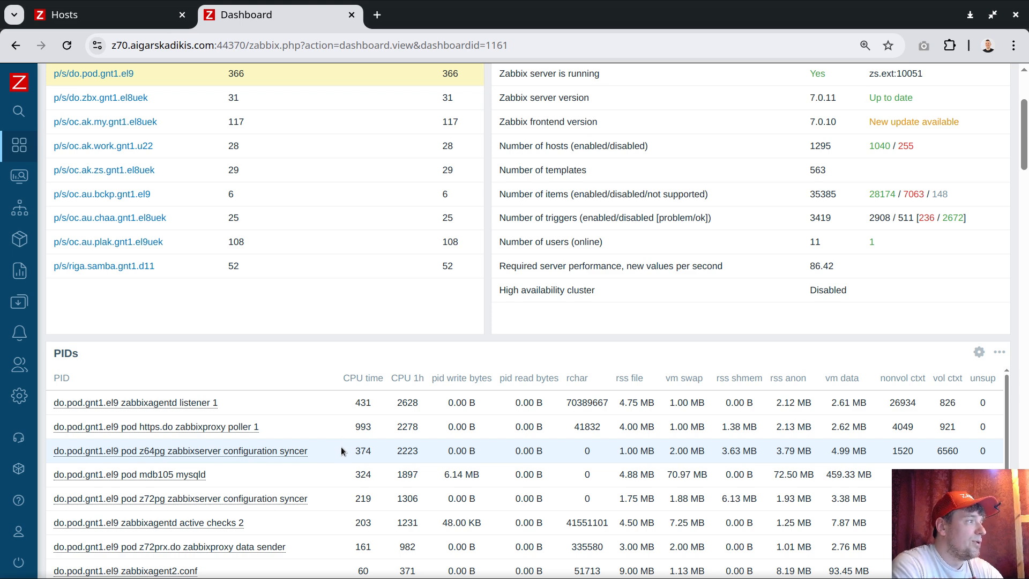
click(281, 171)
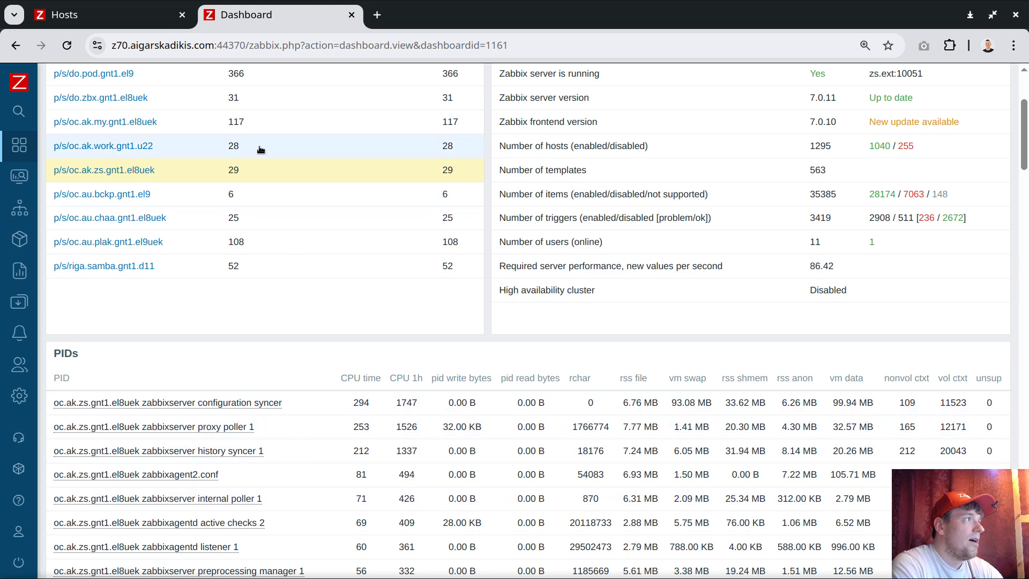
click(276, 148)
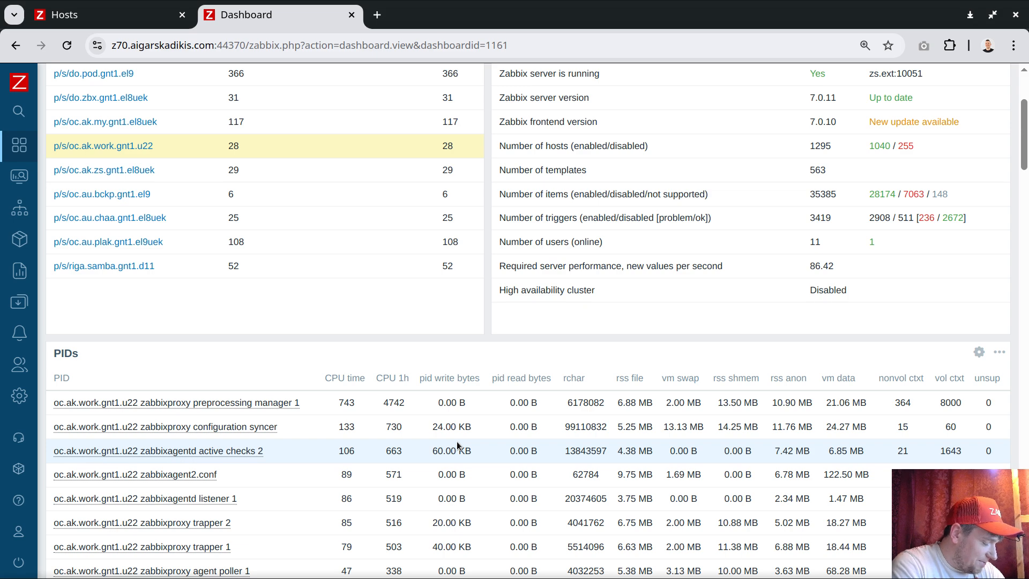
scroll(222, 122, down, 5)
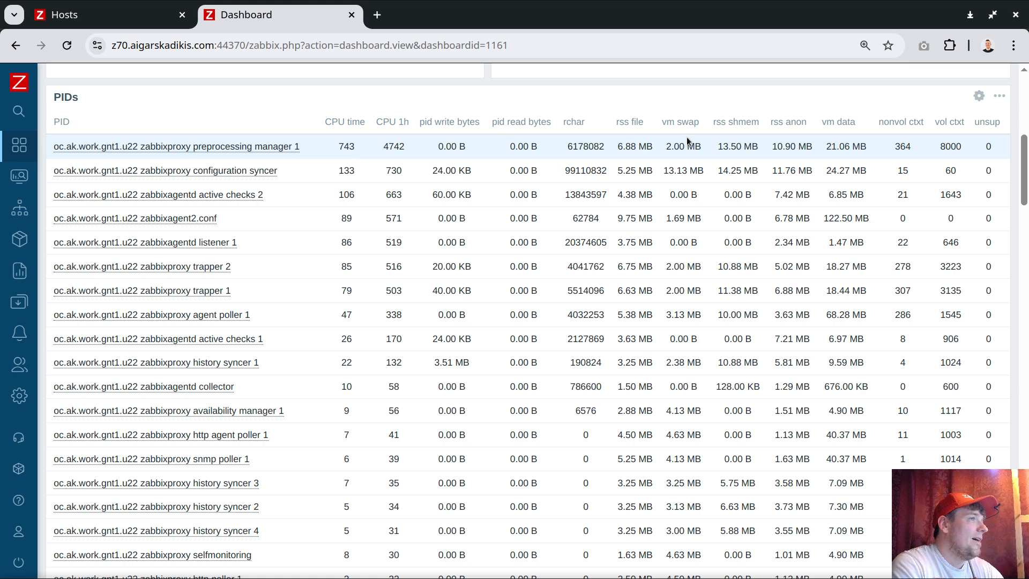
mouse_move(731, 244)
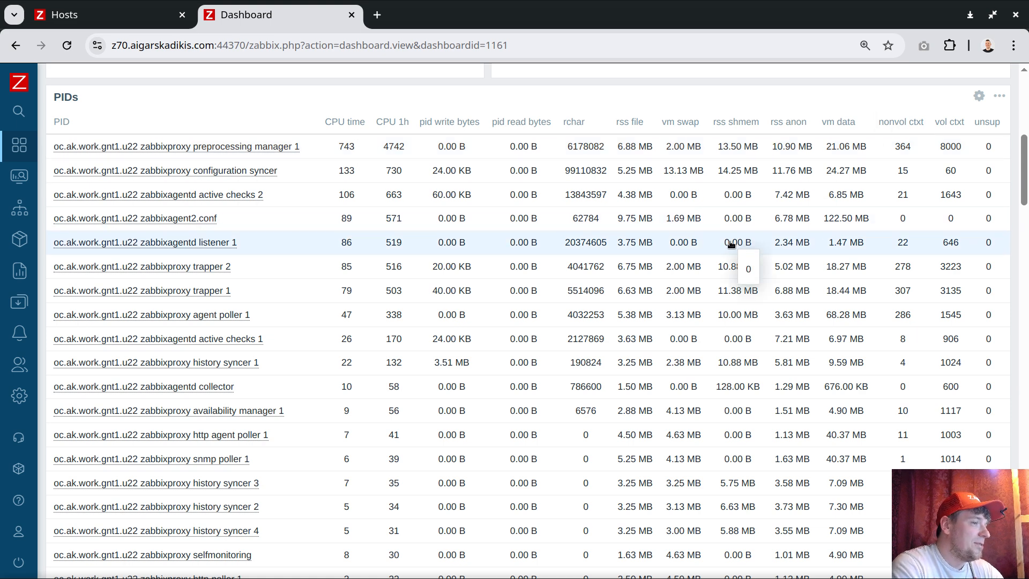
- View the PIDs widget's settings and the list of available widget types, and close the settings without applying
click(978, 96)
click(420, 92)
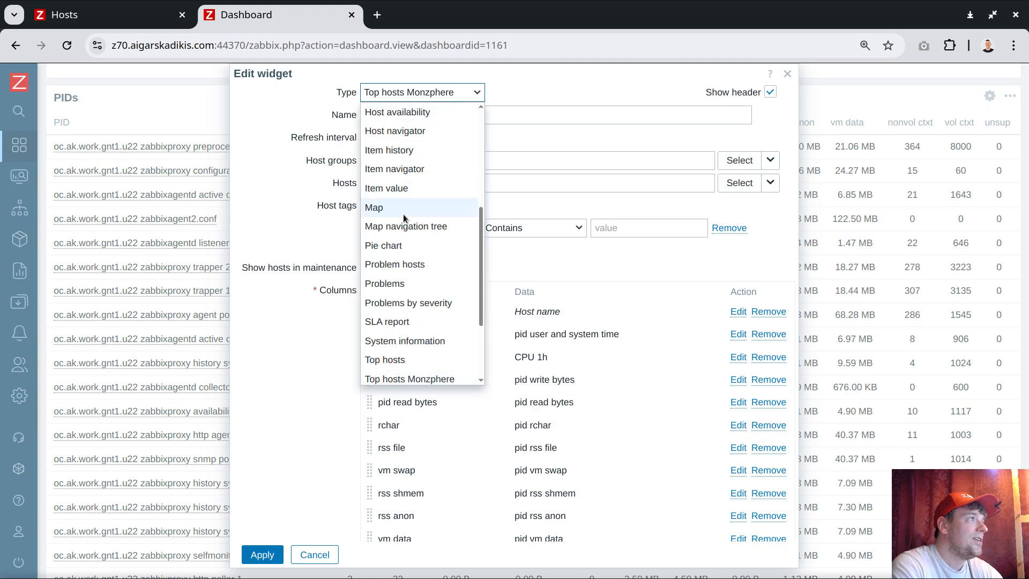
scroll(421, 161, up, 2)
click(519, 79)
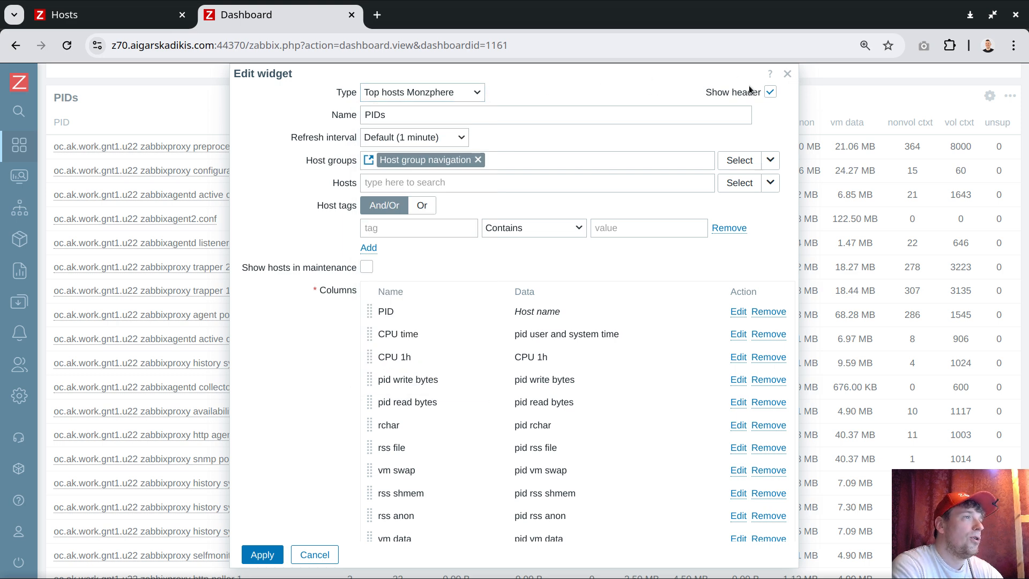
click(787, 75)
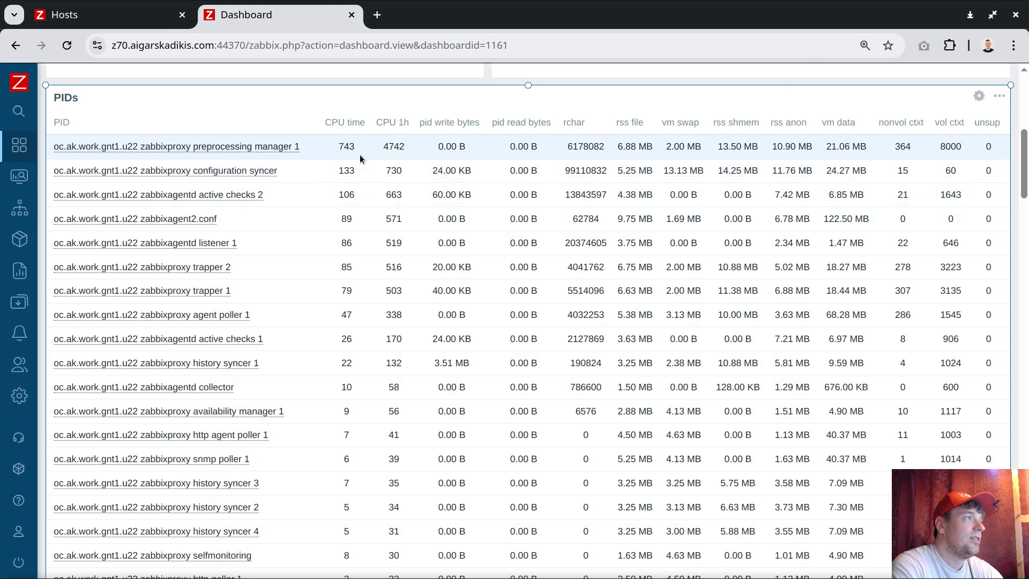
click(978, 96)
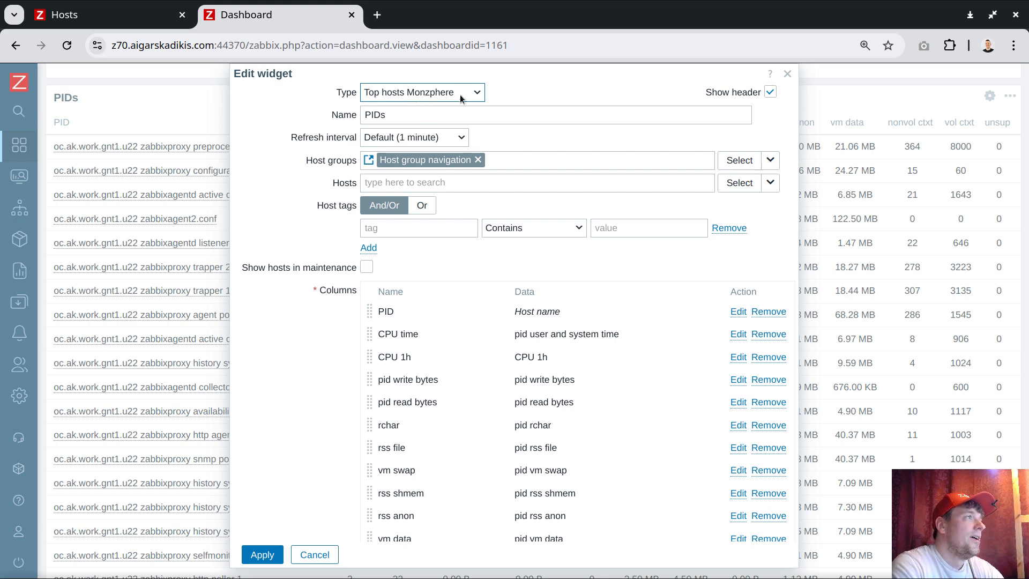
click(786, 74)
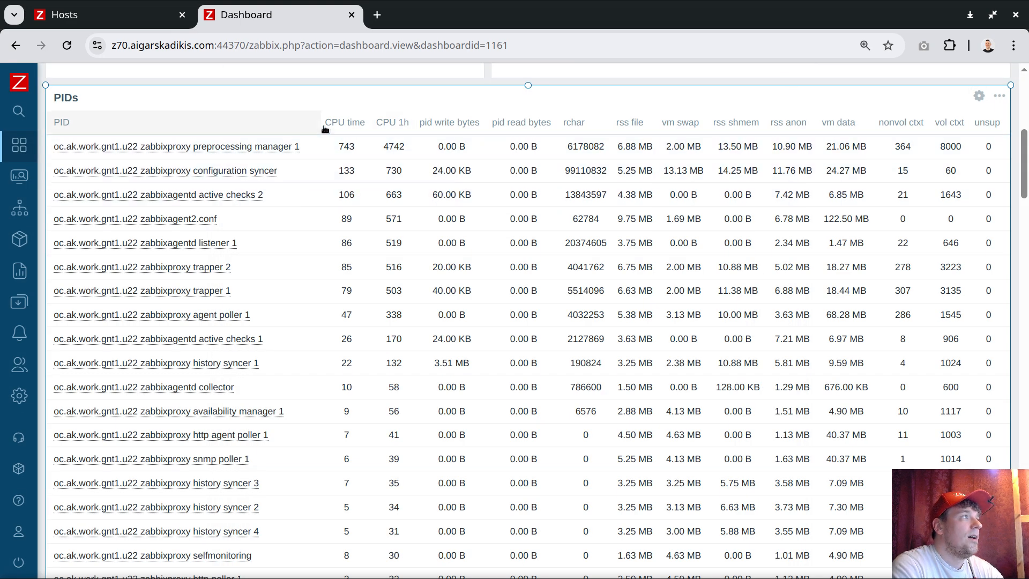
- Sort the PIDs table by pid write bytes, by CPU time, and finally by vol ctxt
click(444, 123)
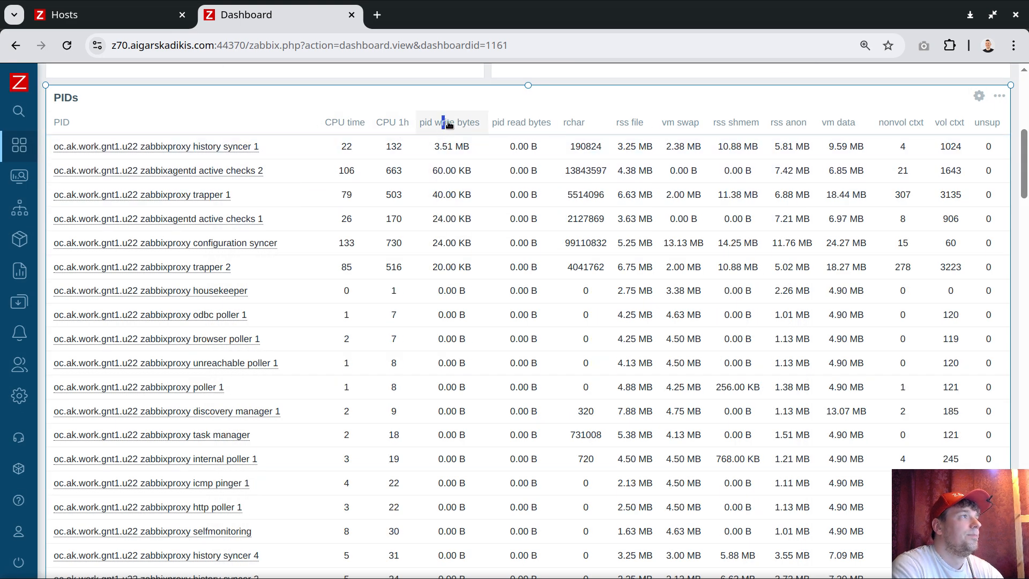
click(351, 122)
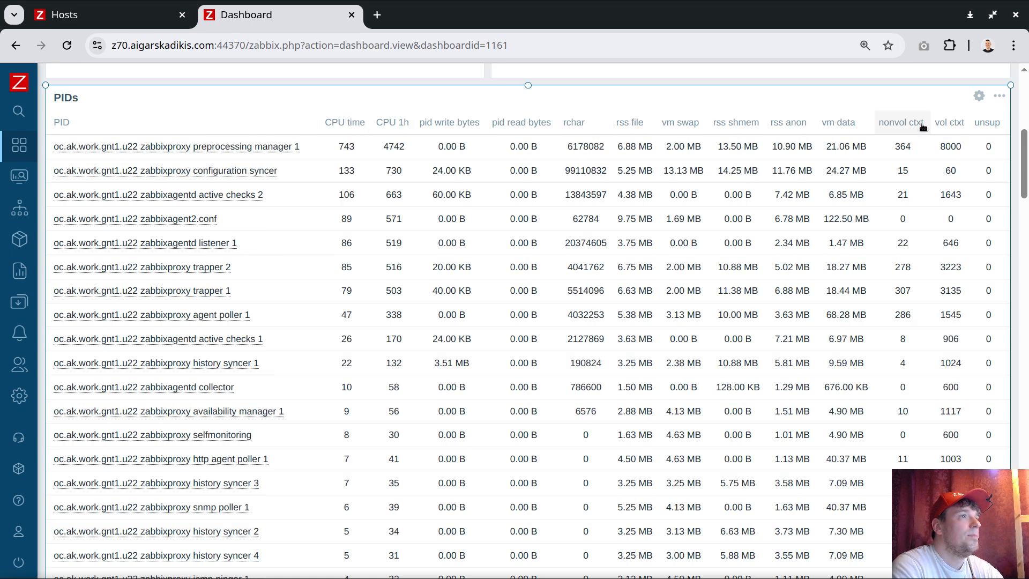
click(953, 123)
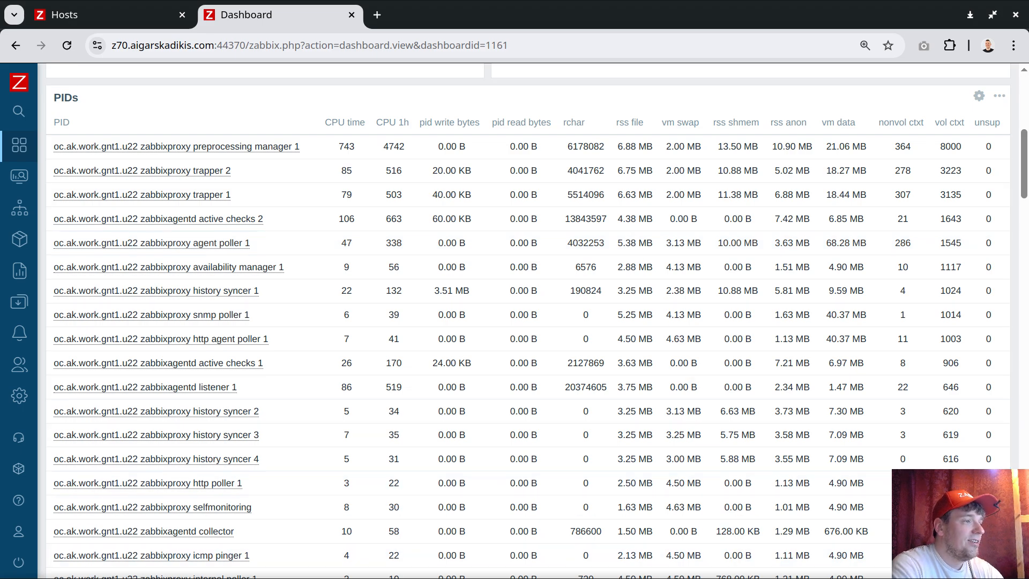
- Switch to the terminal and print the contents of Hostname.conf with cat
key(alt+Tab)
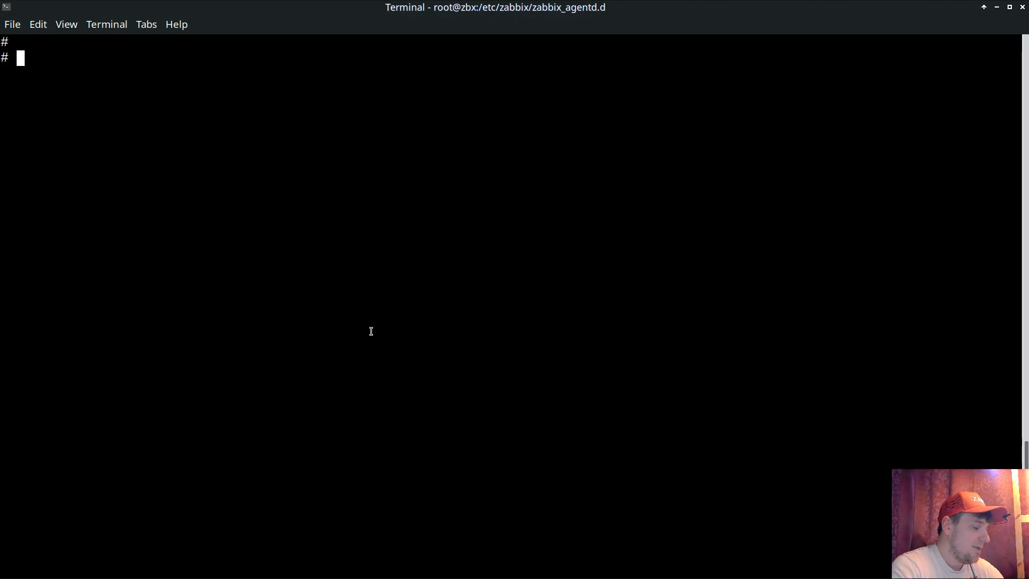
key(Up)
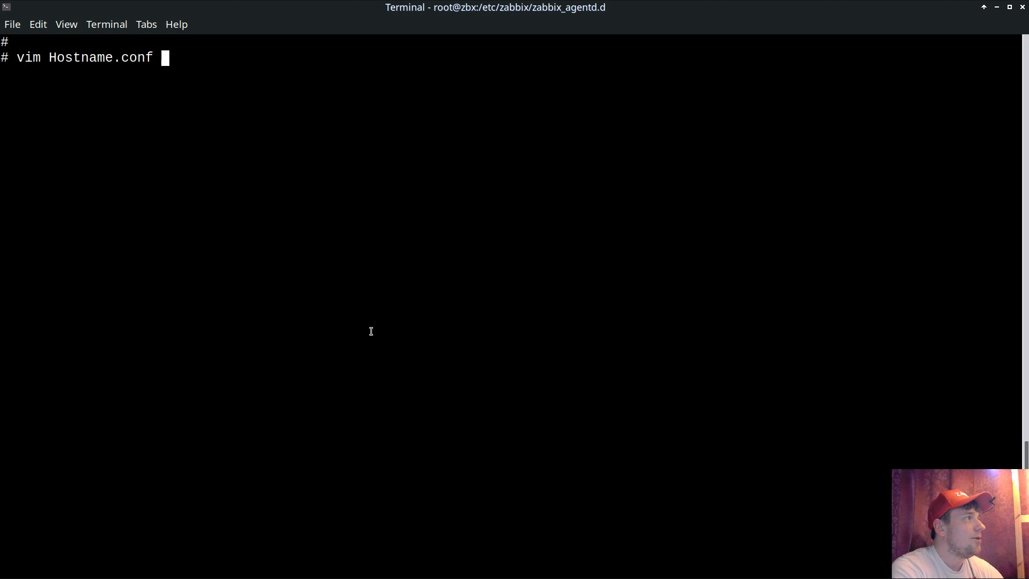
key(Home)
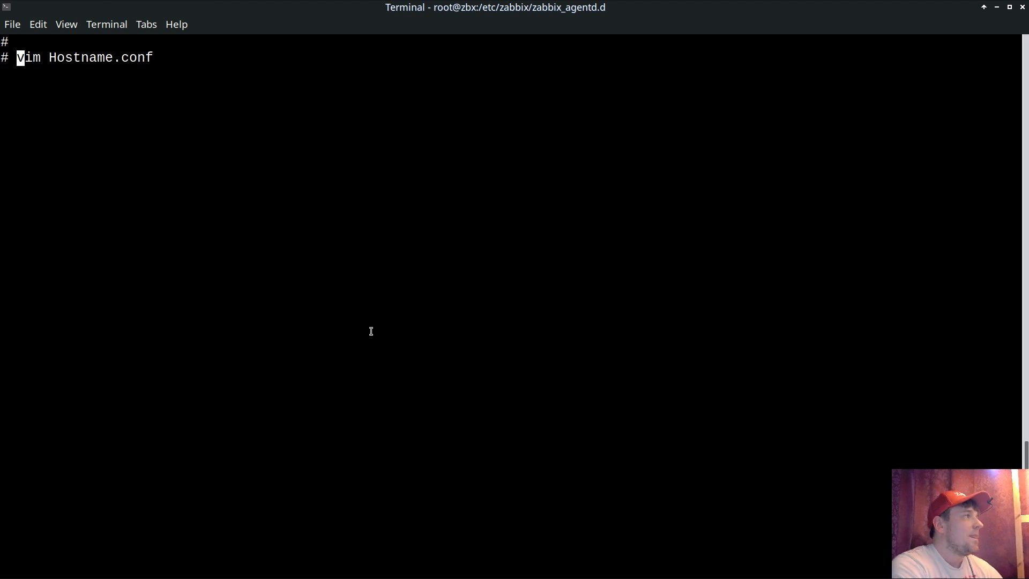
key(Delete)
key(Delete)
key(Delete)
text(va)
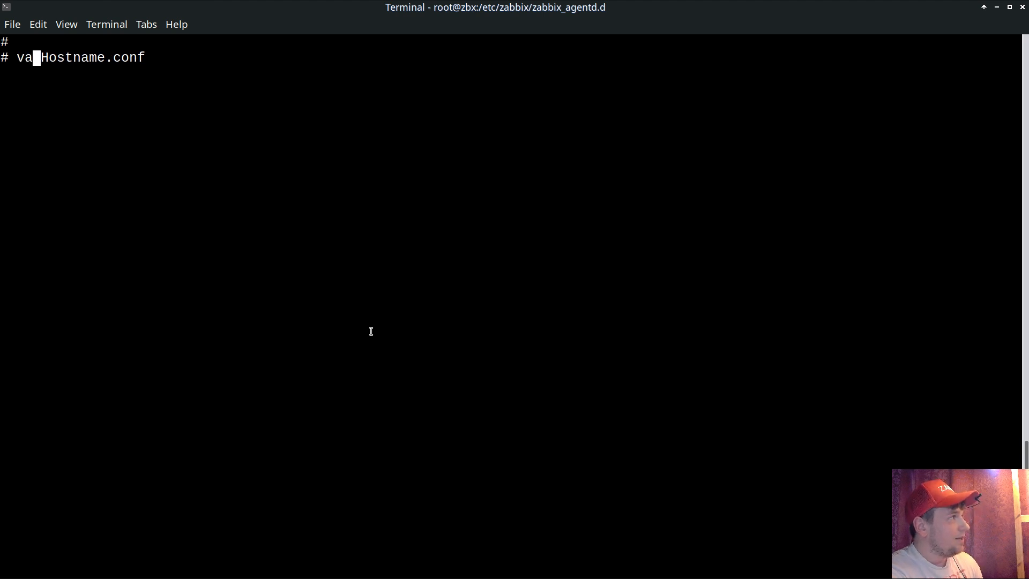
key(BackSpace)
key(BackSpace)
text(cat)
key(Return)
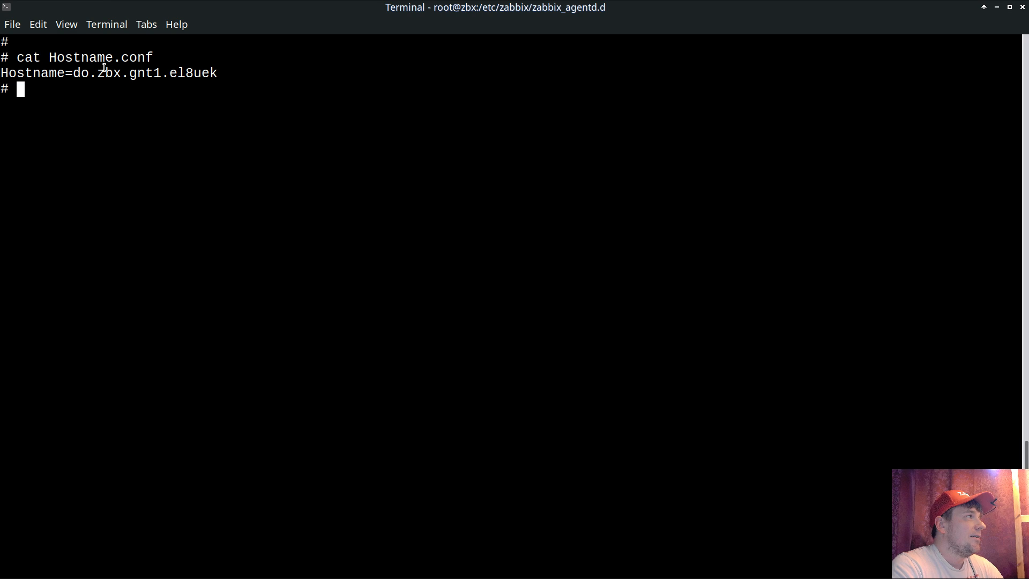
- Highlight the Hostname parameter, its full value and the .el8uek suffix in the printed configuration
drag(74, 76, 1, 75)
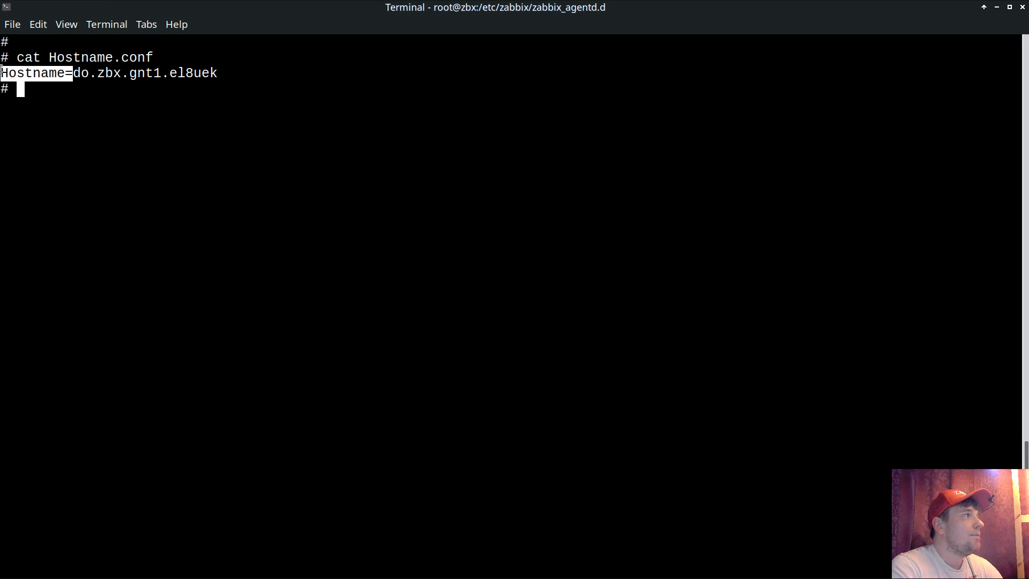
click(100, 75)
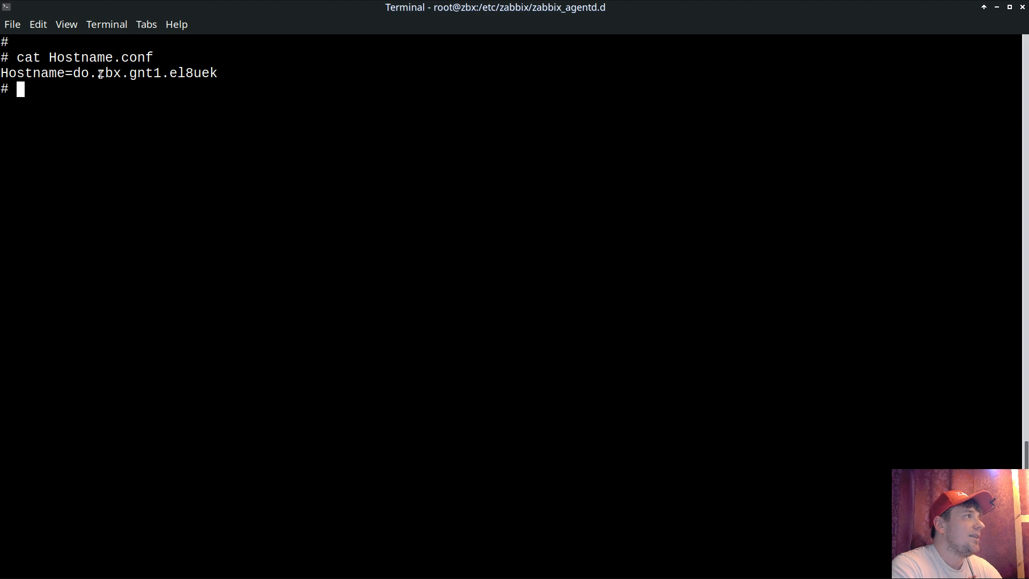
drag(77, 72, 215, 72)
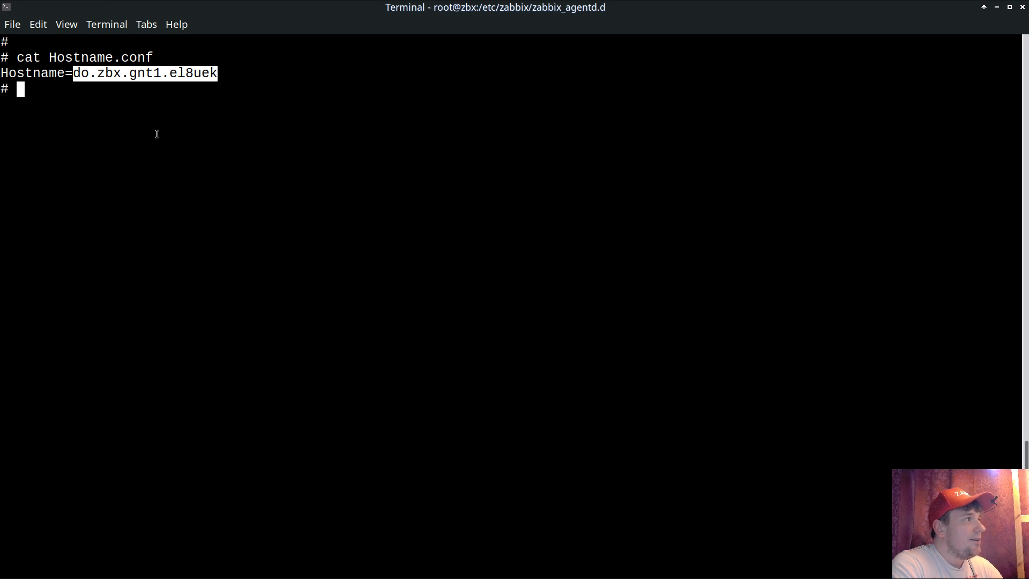
click(221, 79)
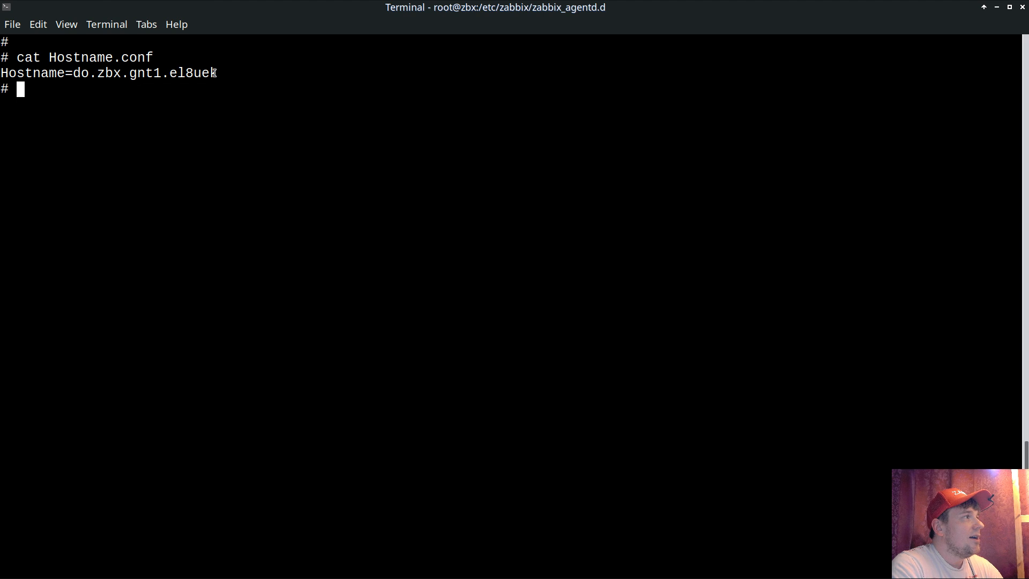
drag(213, 73, 202, 74)
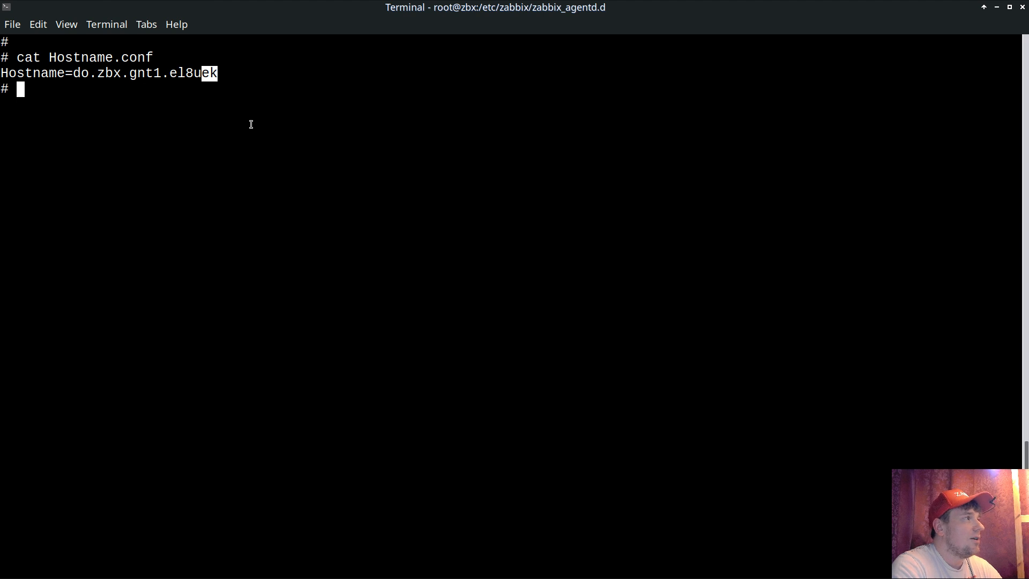
click(213, 70)
drag(162, 72, 217, 73)
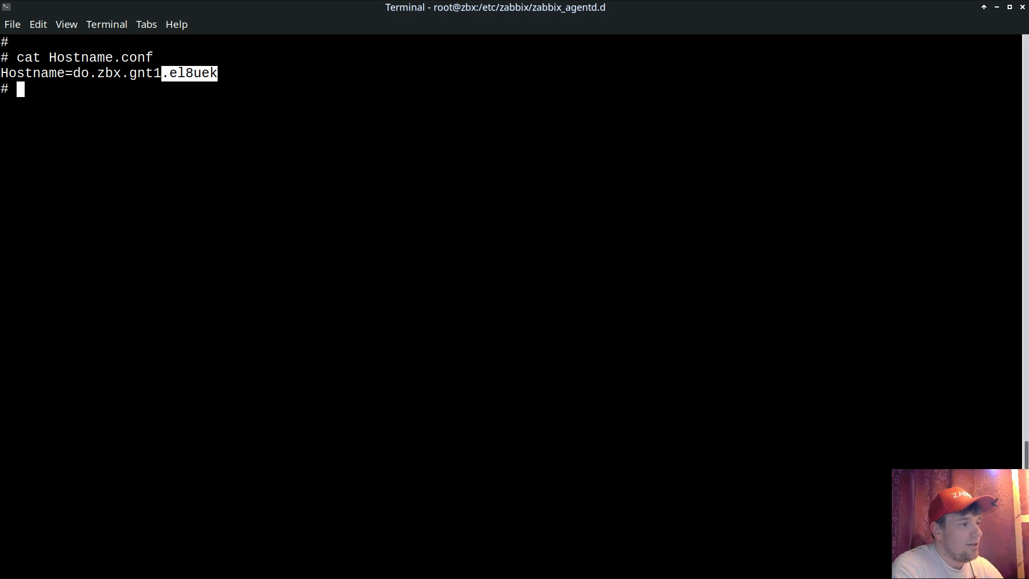
- Switch back to Zabbix in the browser and view the list of alert scripts
key(alt+Tab)
click(27, 370)
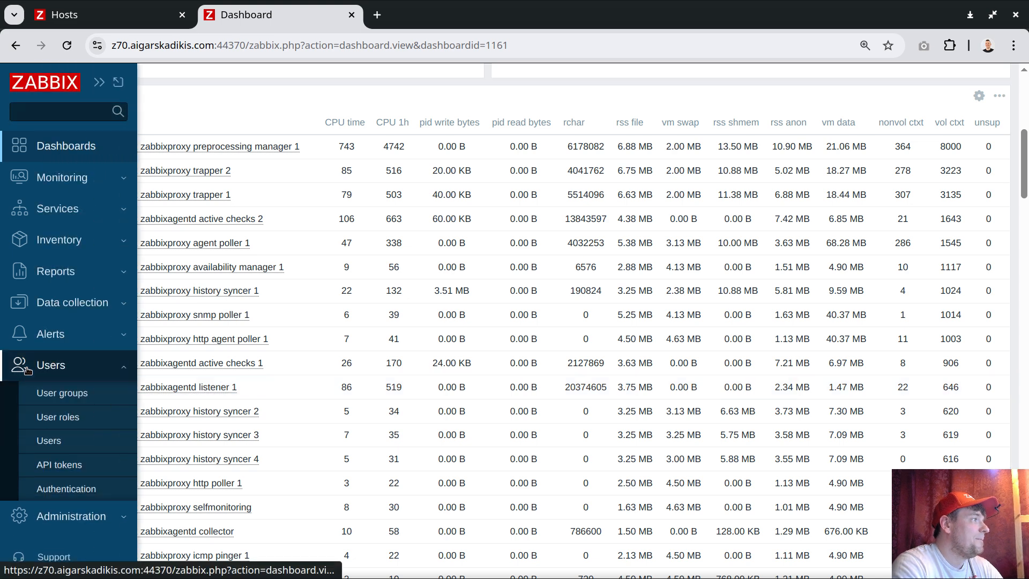
click(62, 335)
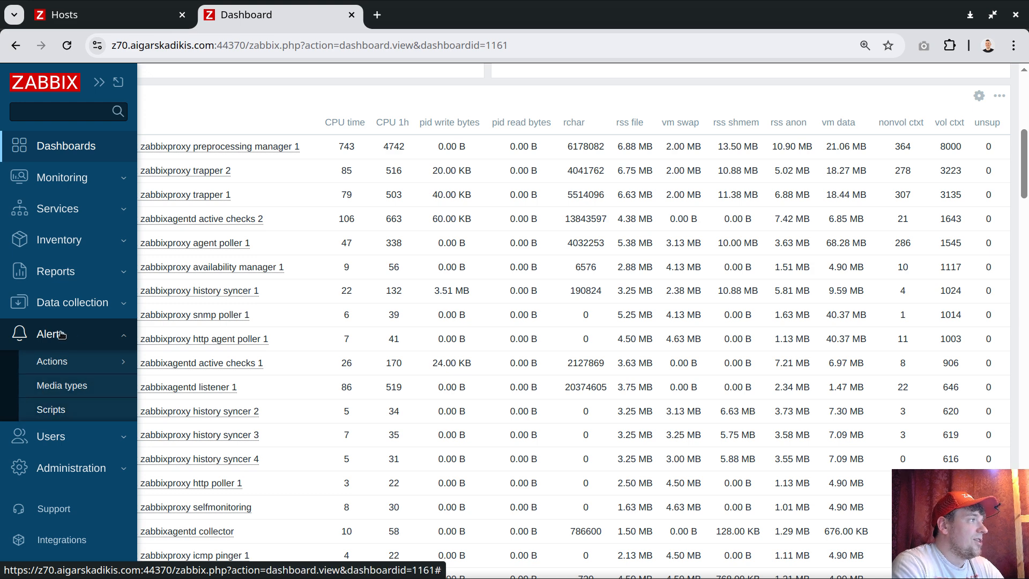
click(49, 411)
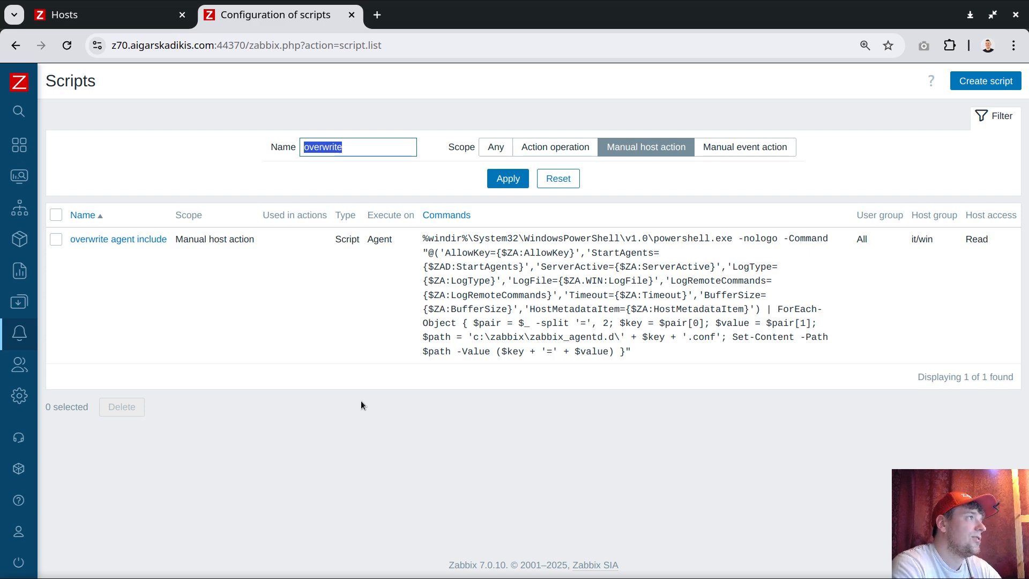
mouse_move(19, 501)
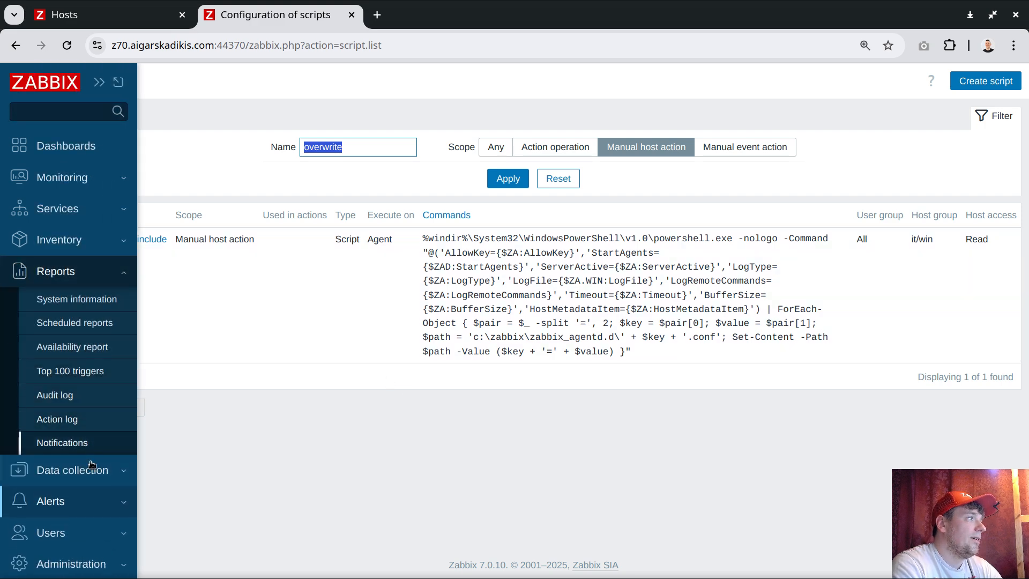
click(59, 501)
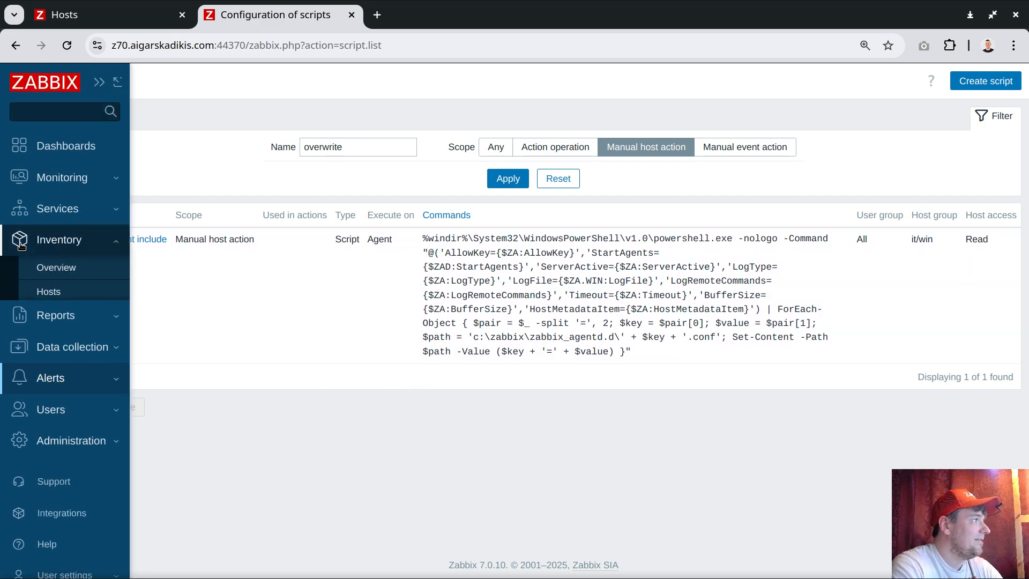
- Open the form for a new host from the hosts configuration list and highlight its Interfaces label
click(68, 347)
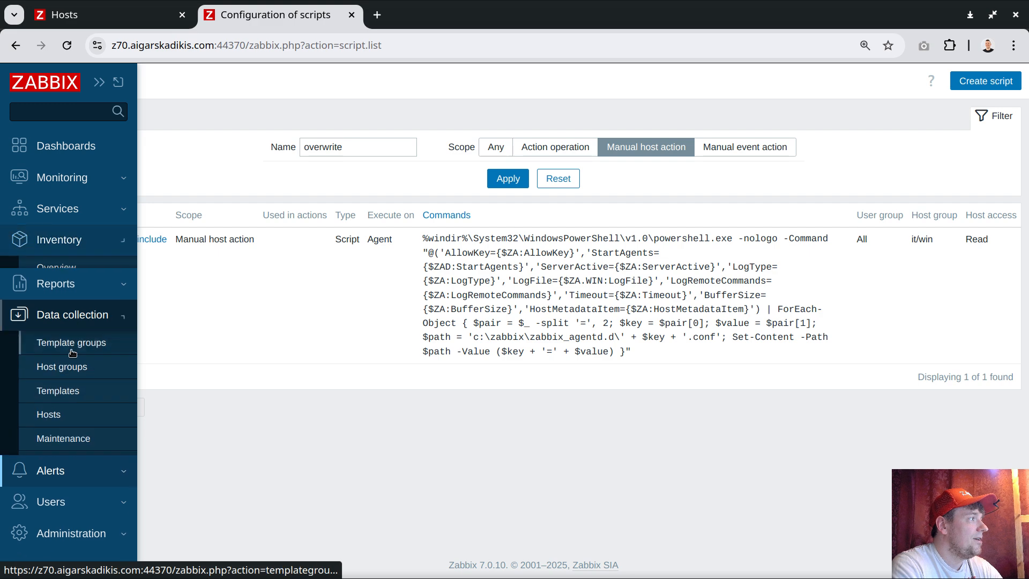
click(48, 410)
click(929, 83)
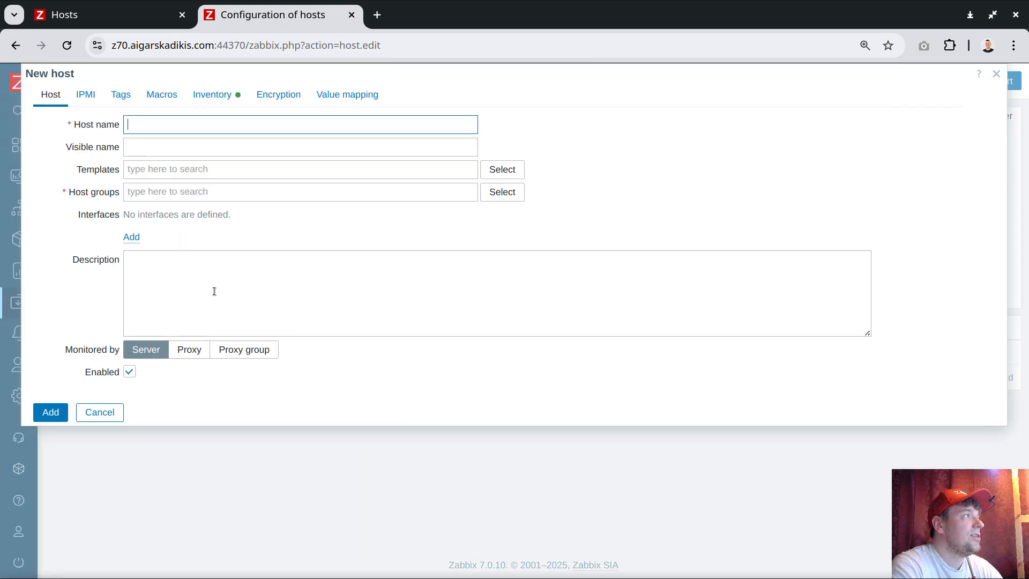
drag(86, 231, 128, 215)
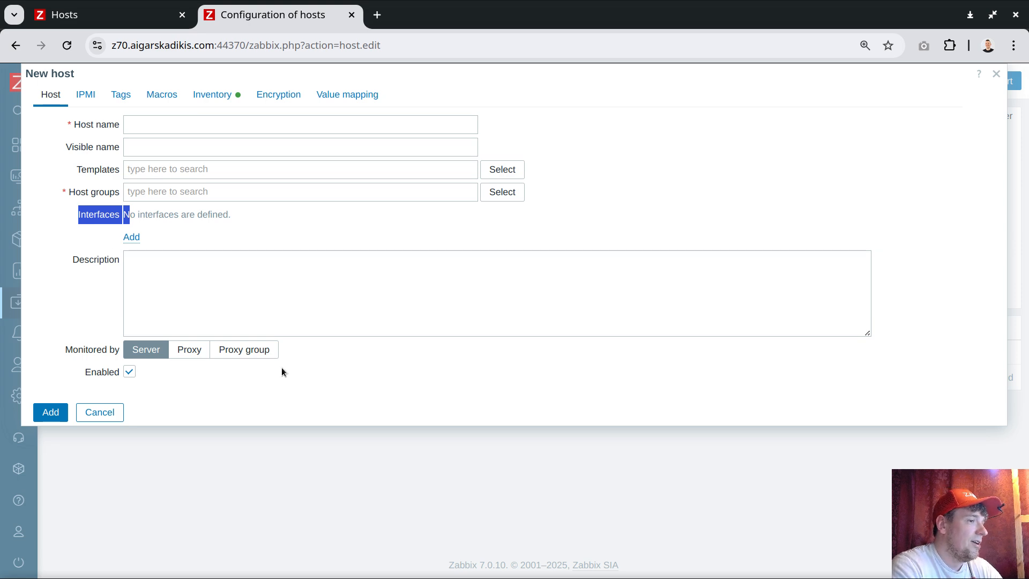
- Add an Agent interface to the new host and remove it again
click(130, 236)
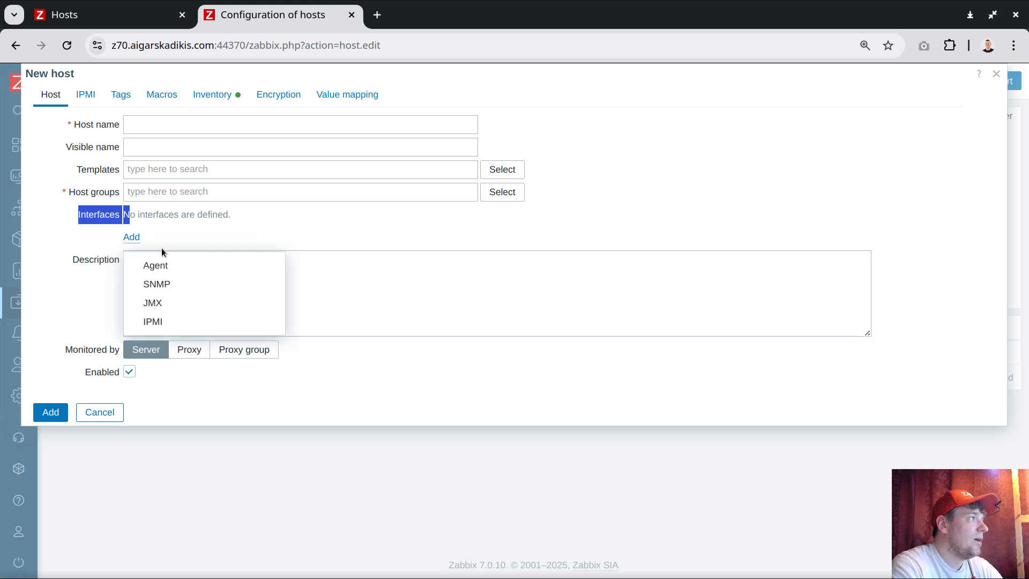
click(161, 264)
click(261, 241)
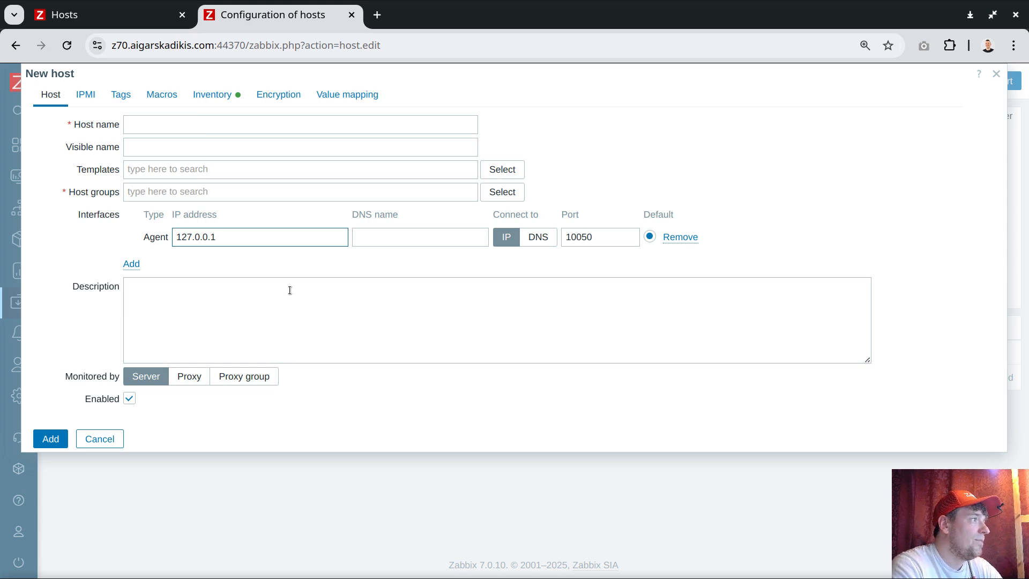
double_click(227, 239)
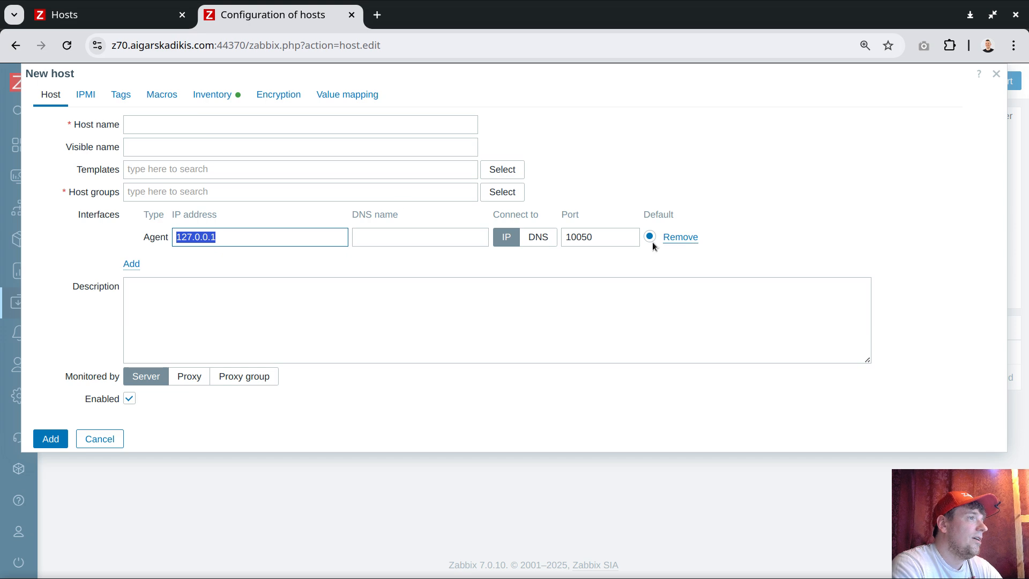
click(678, 237)
- Assign the new host to the Agent 2 Linux host group, name it abcdr, and highlight its Interfaces label
click(248, 193)
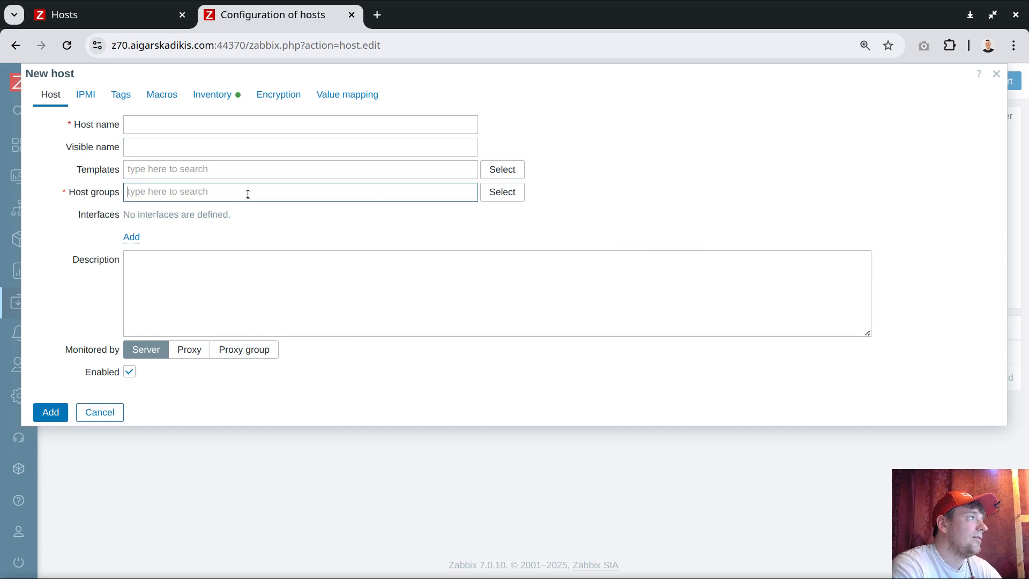
text(linu)
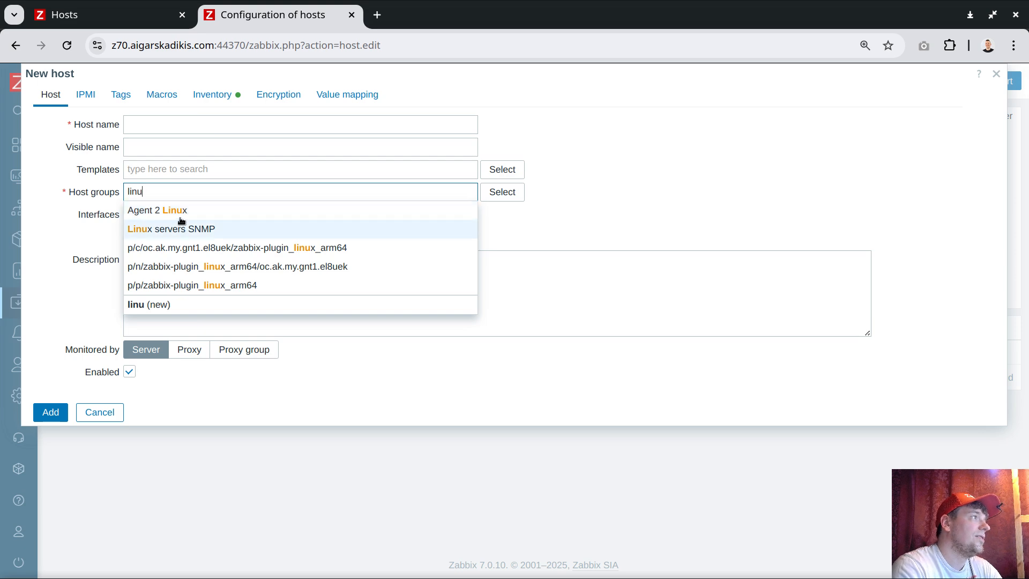
click(182, 211)
click(197, 127)
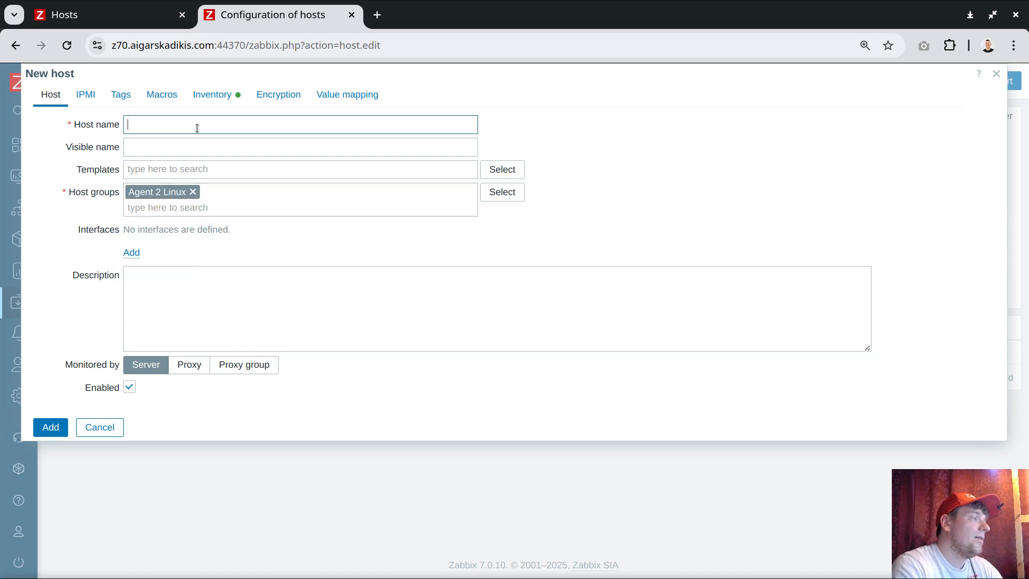
text(abcdr)
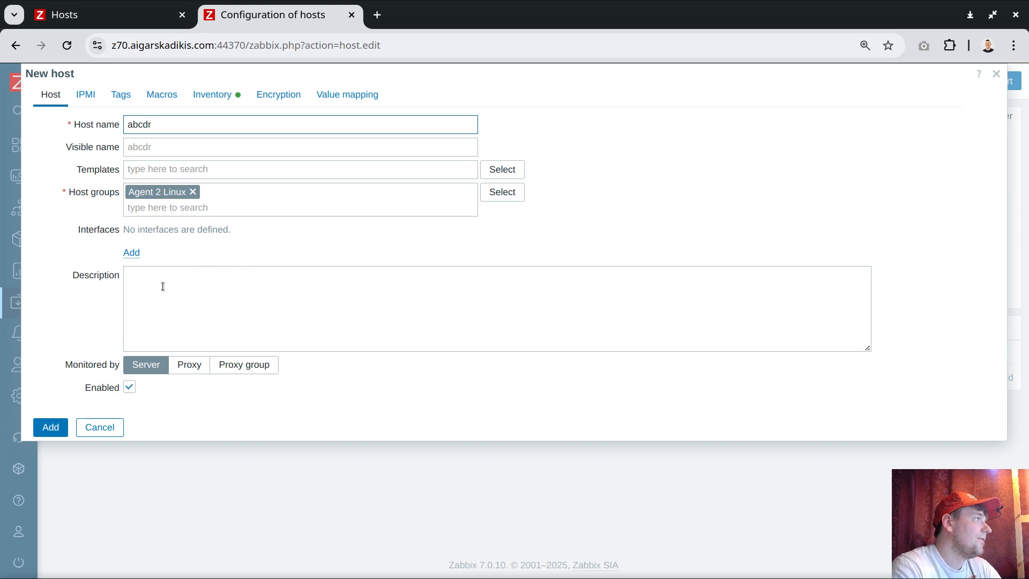
drag(76, 230, 119, 230)
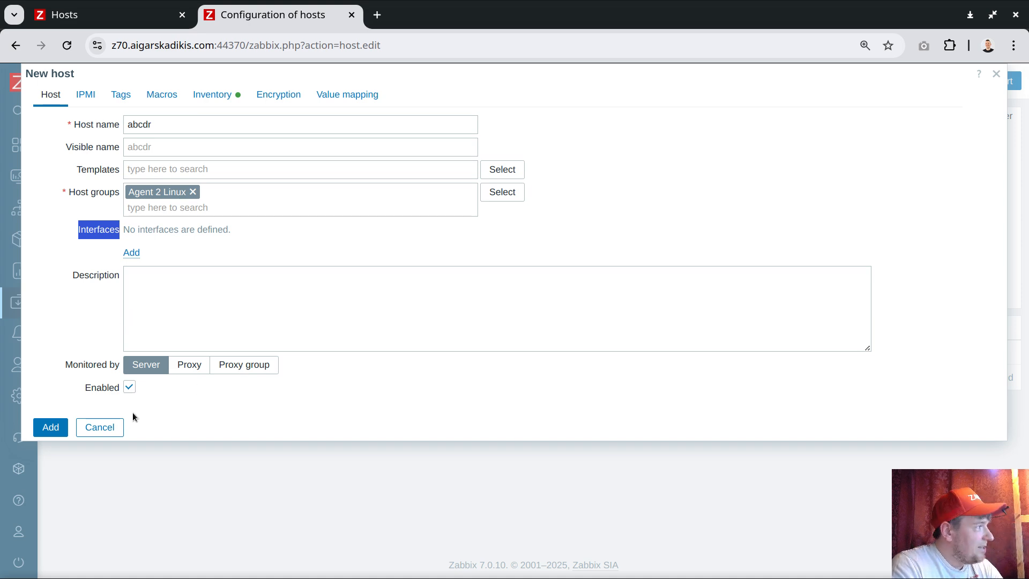
- Discard the new host form and view the monitored hosts list under Monitoring
click(99, 427)
mouse_move(22, 300)
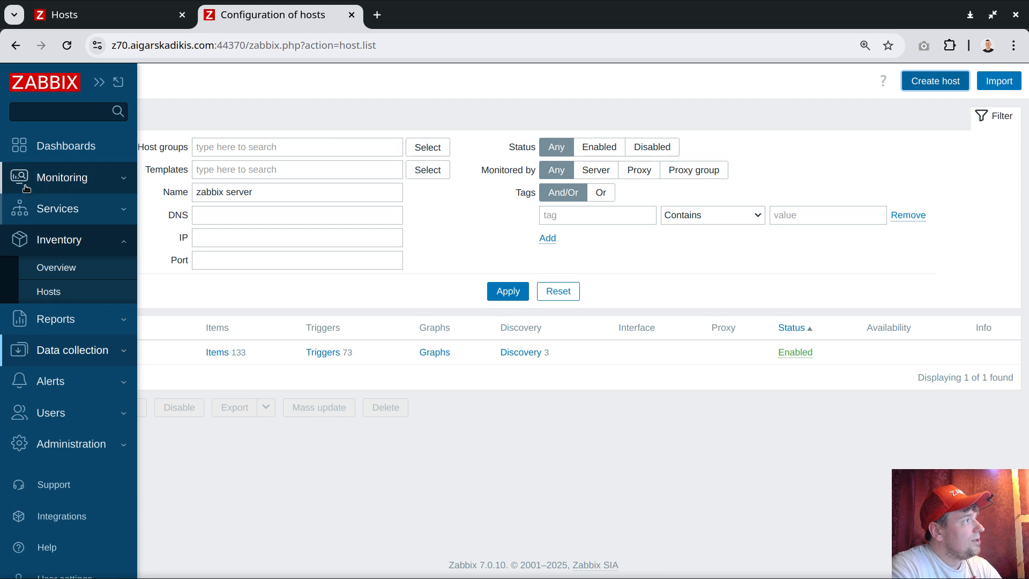
click(66, 180)
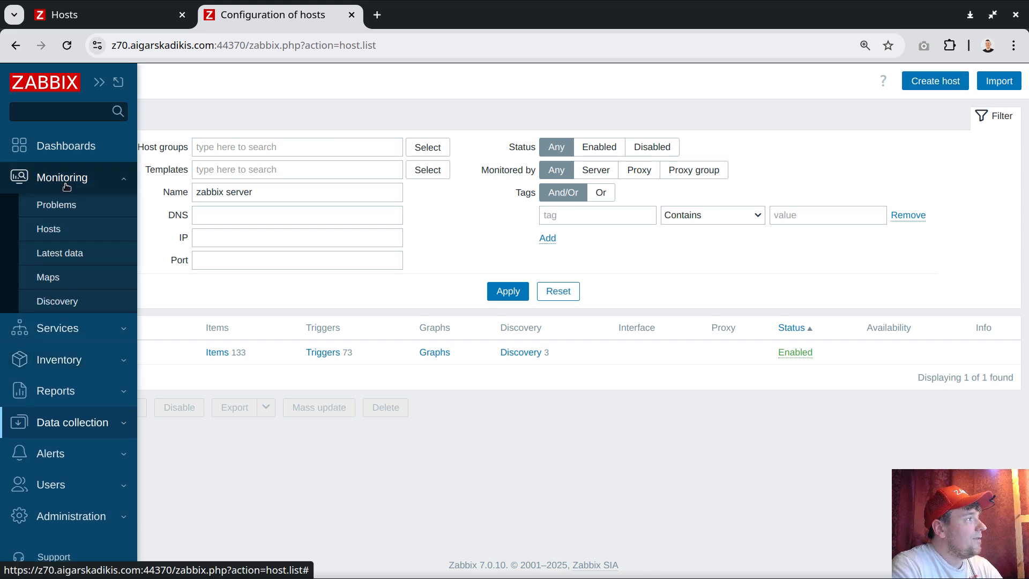
click(54, 231)
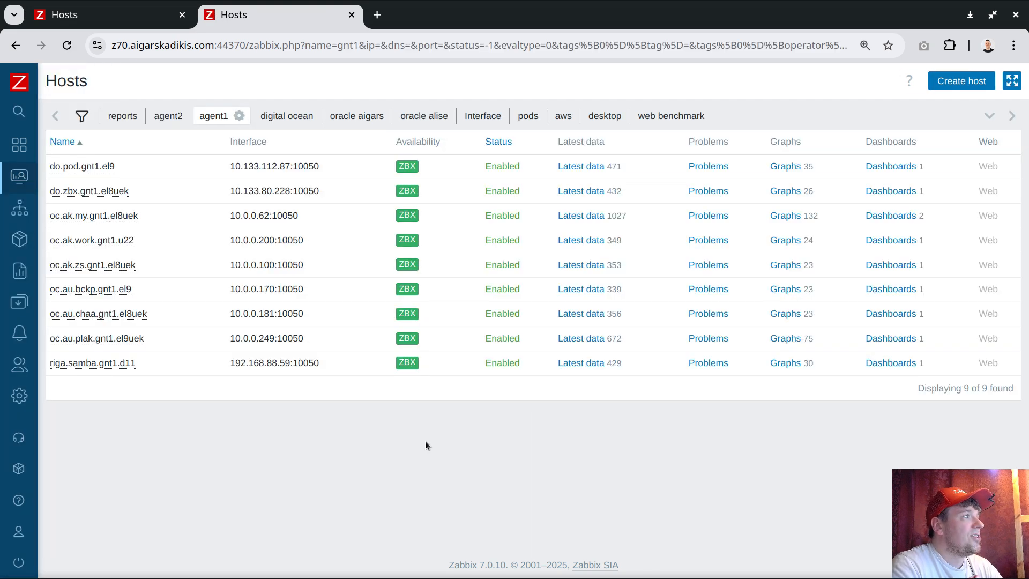
- Inspect the availability details of host oc.ak.work.gnt1.u22, highlight its Active checks entry, and close the details
click(410, 244)
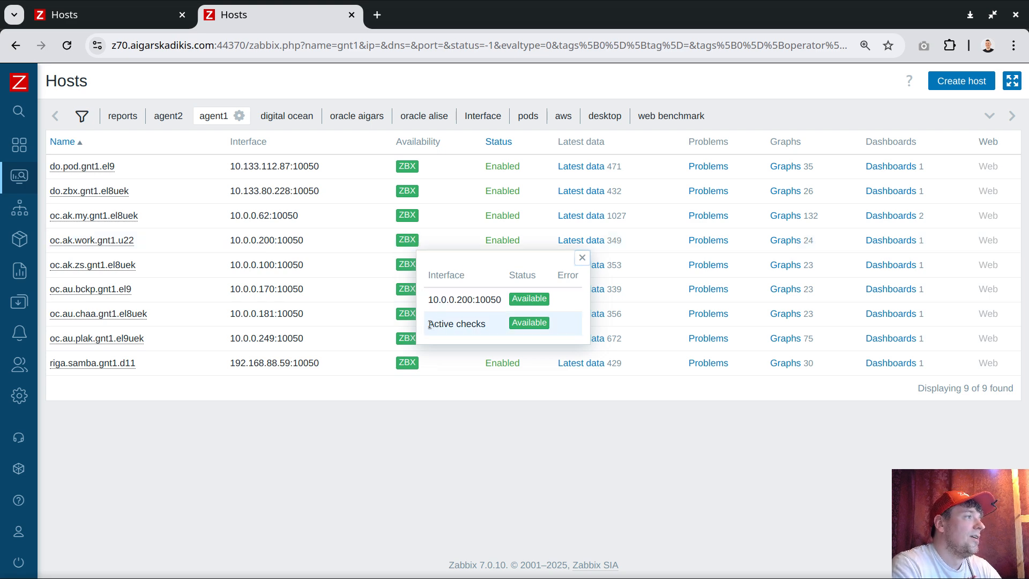
drag(428, 324, 484, 324)
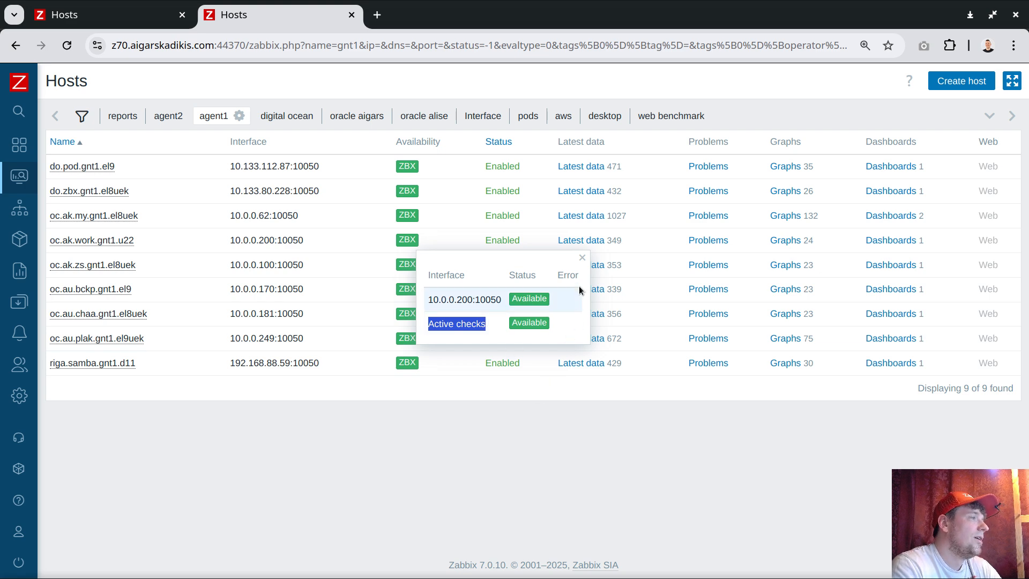
click(582, 259)
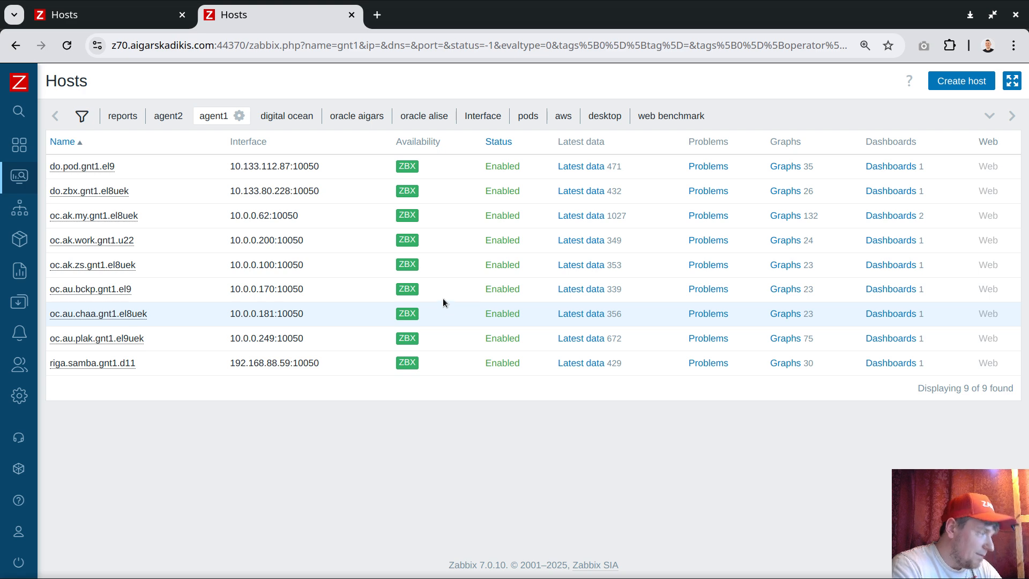
- Start a new alert script with scope Manual host action and type URL, and discard it
mouse_move(19, 301)
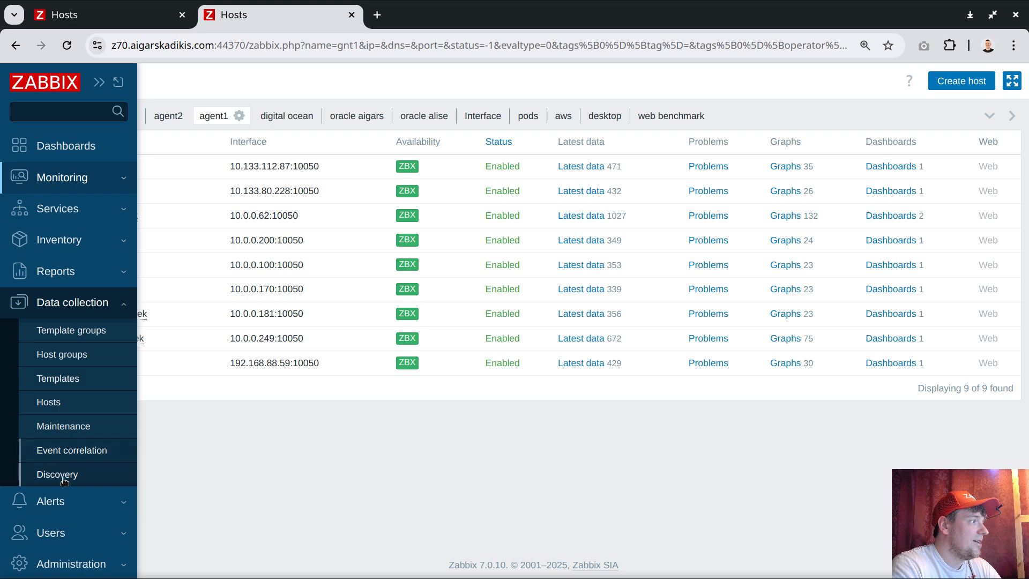
click(51, 500)
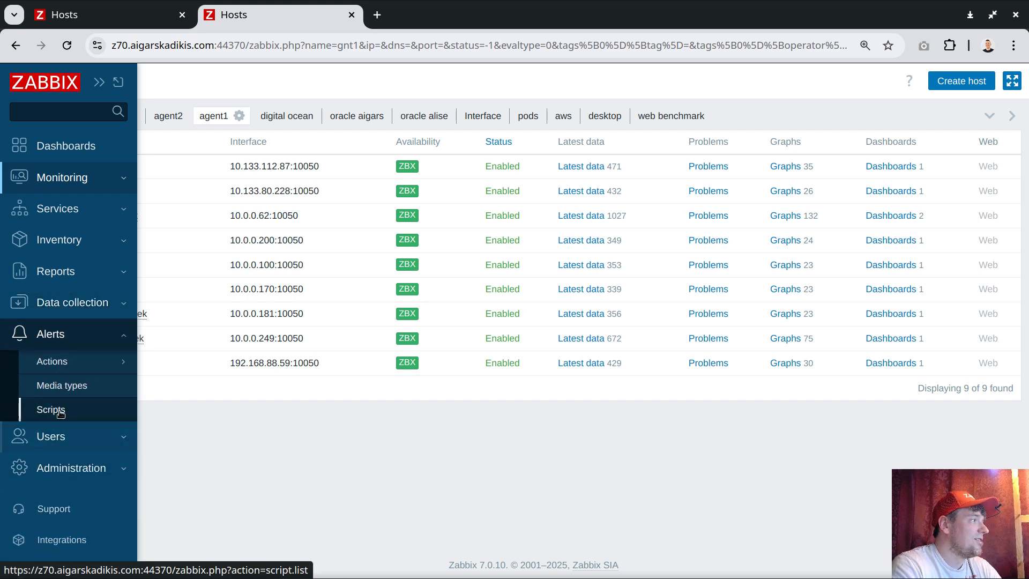
click(59, 411)
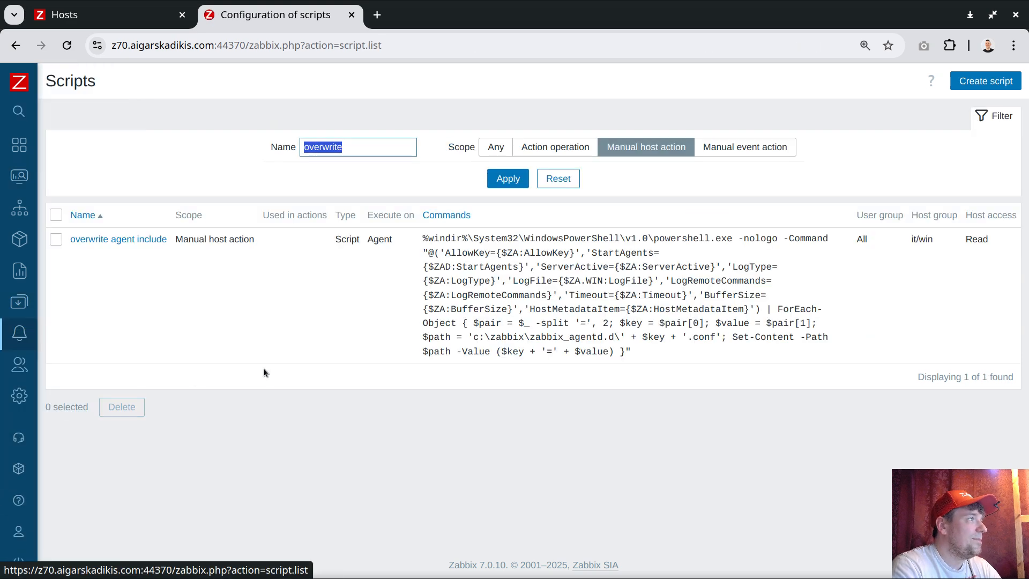
click(985, 81)
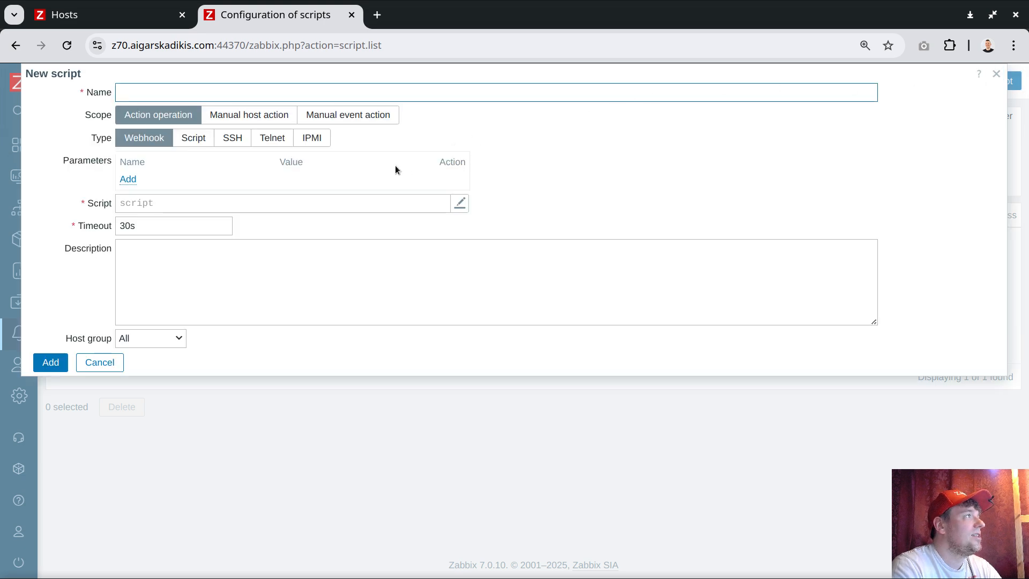
click(244, 115)
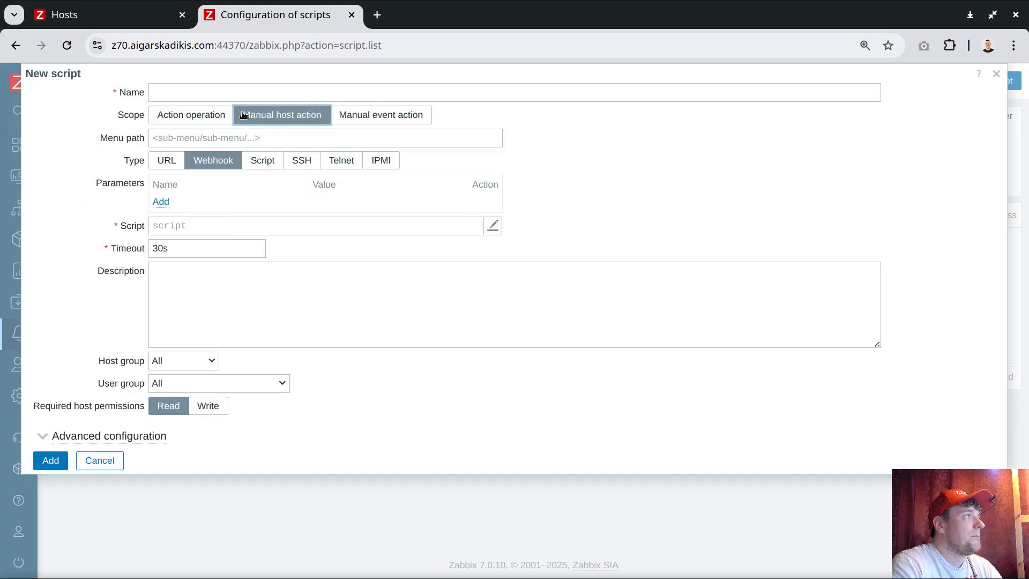
click(166, 160)
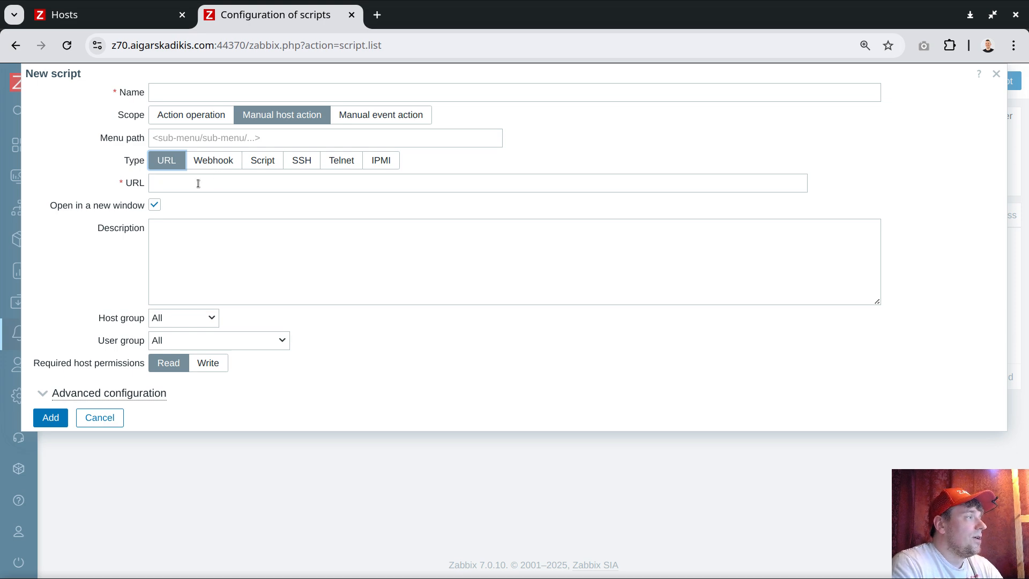
click(95, 425)
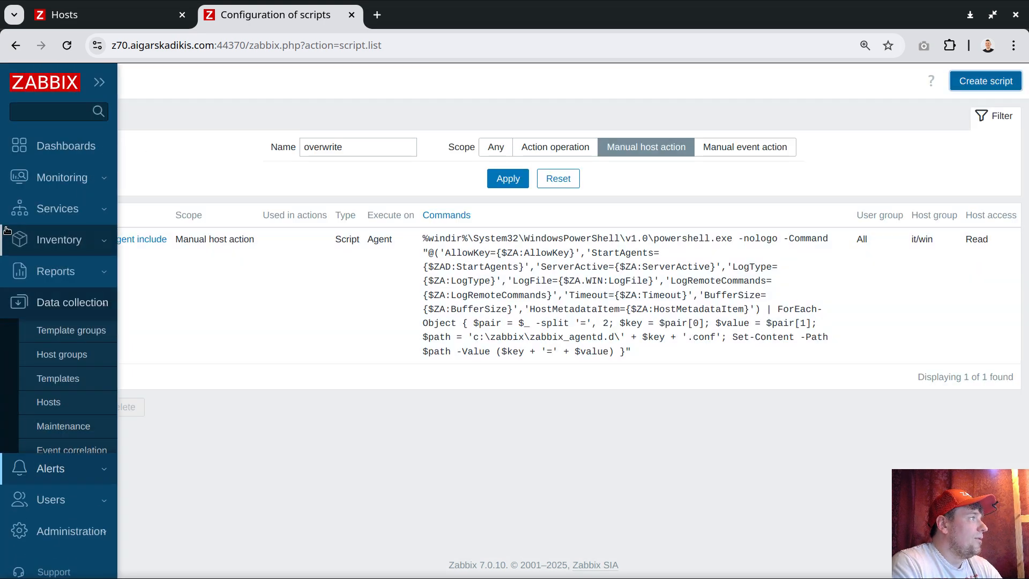
- Return to the monitored hosts list and show it with the saved reports filter
click(66, 184)
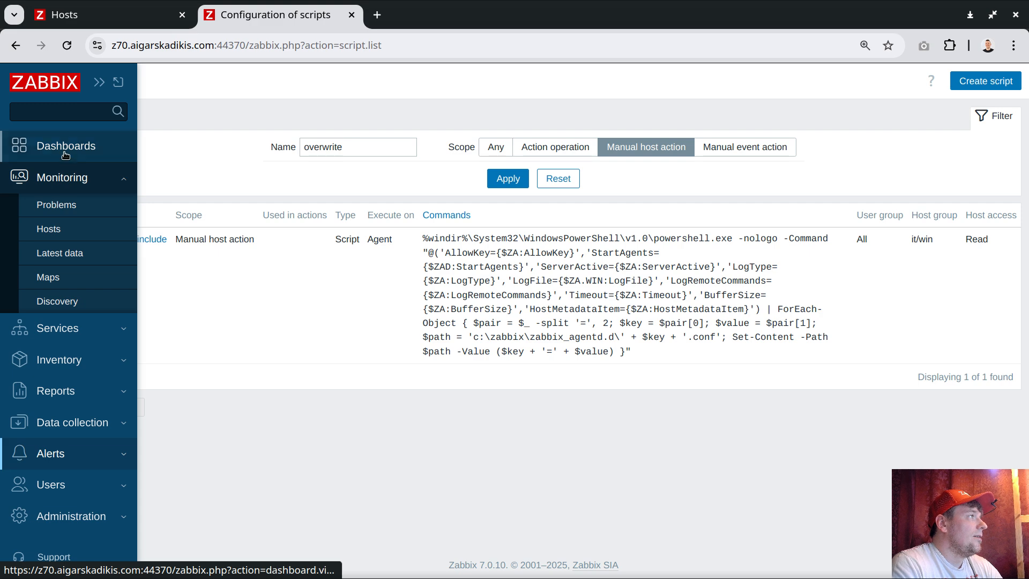
click(66, 155)
mouse_move(60, 120)
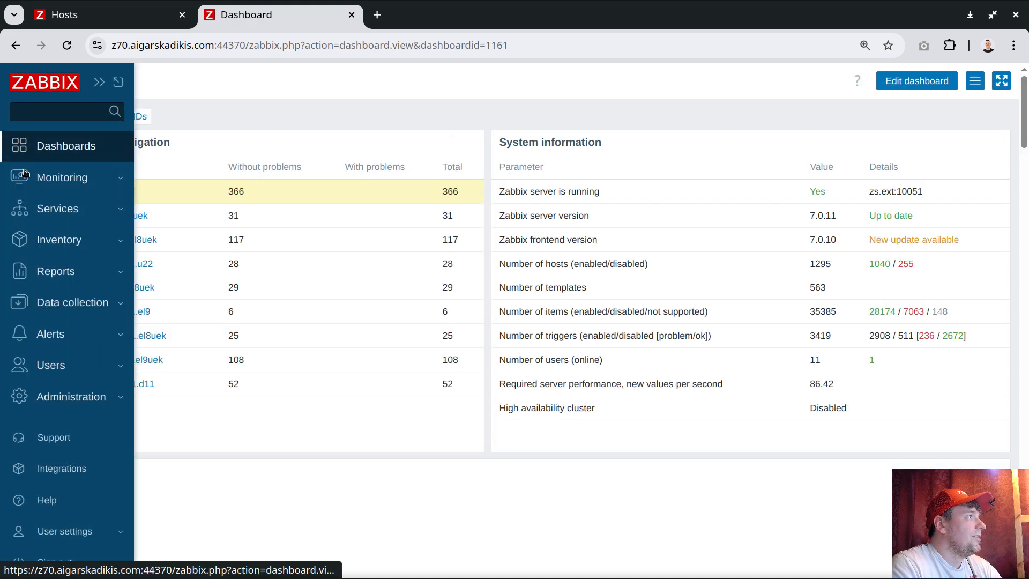
click(62, 183)
click(48, 229)
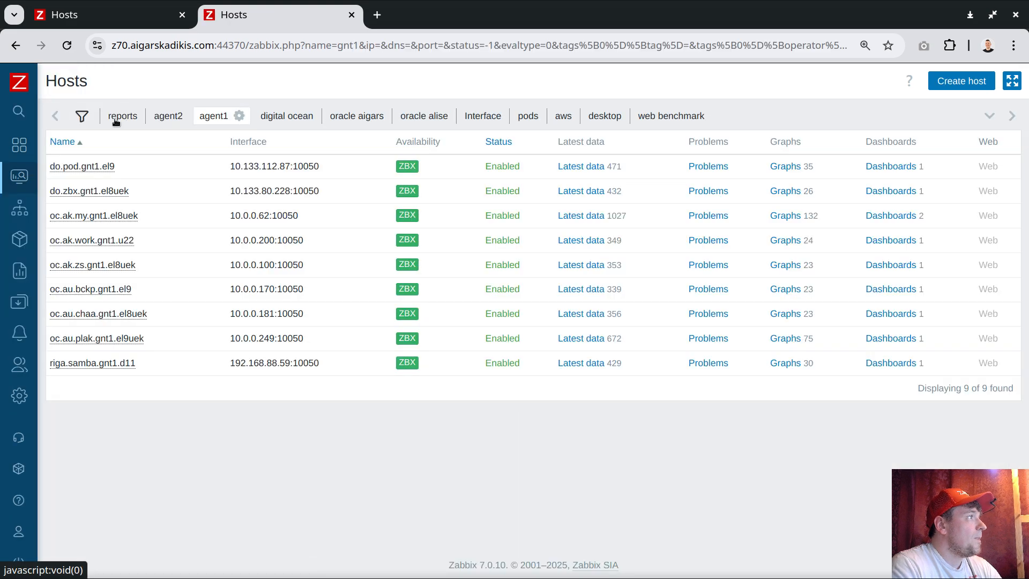
click(116, 119)
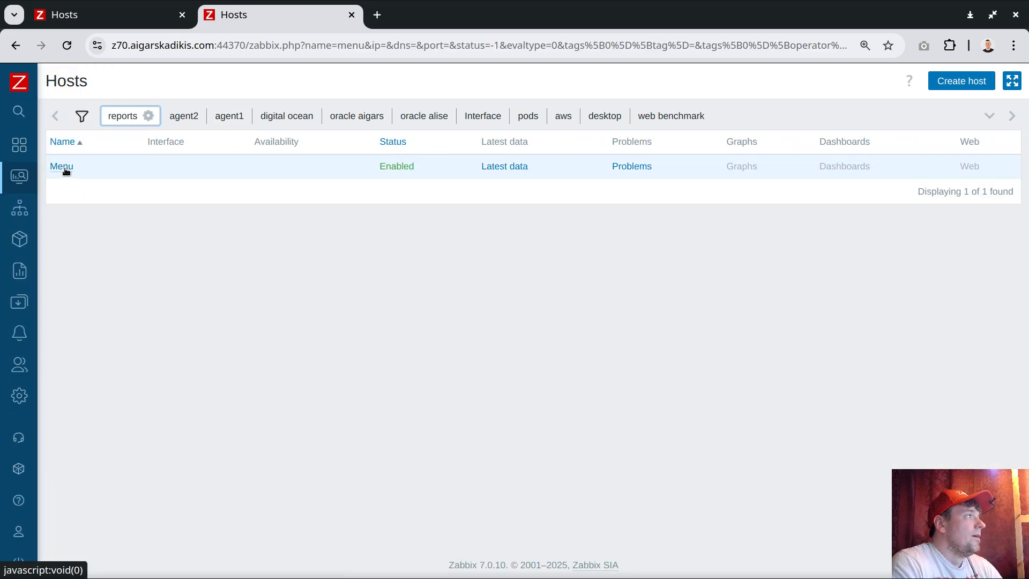
- Follow the Menu host's "4 unsupported triggers" link, look through the trigger list, and close its page
click(62, 167)
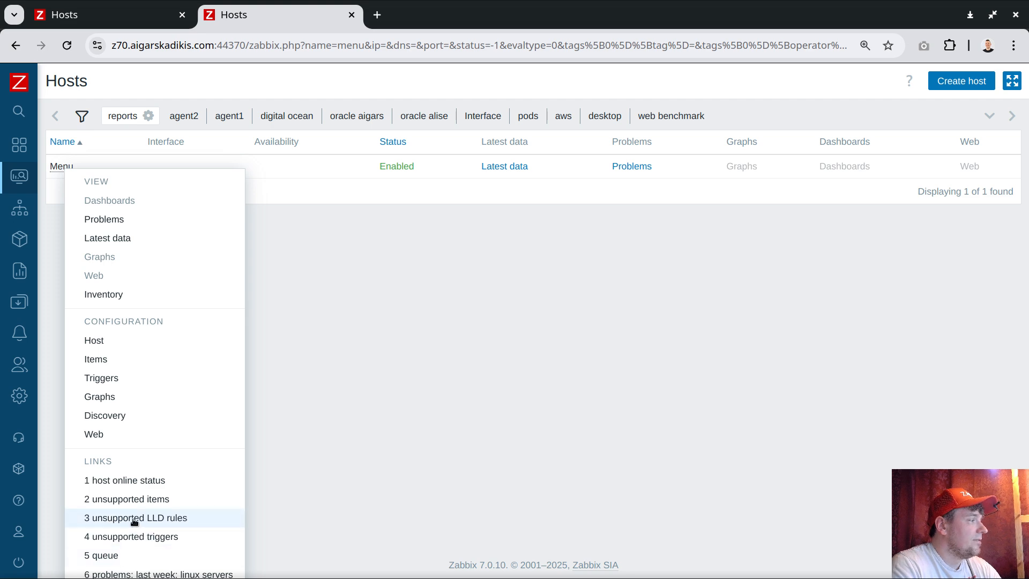
click(174, 537)
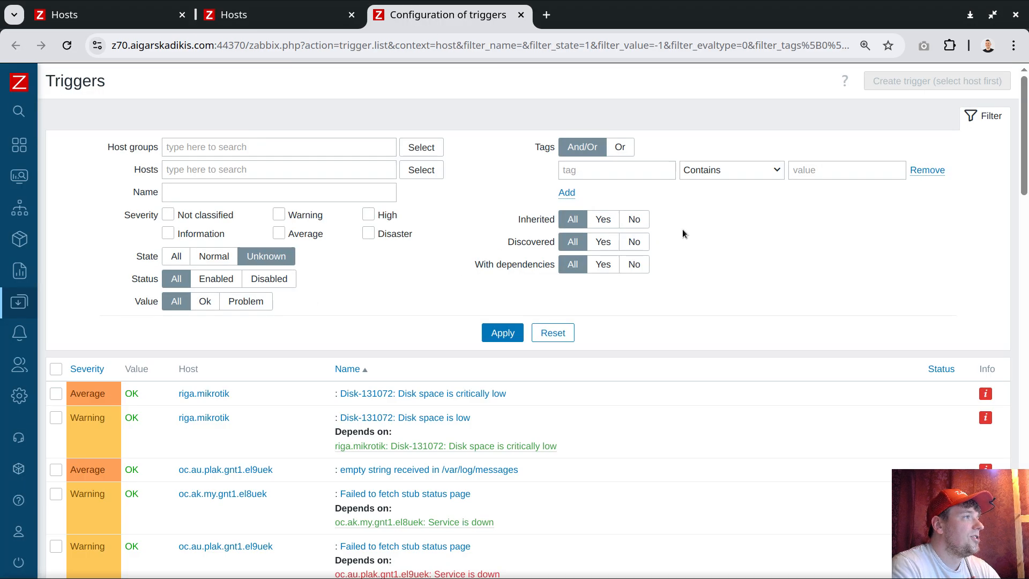
scroll(789, 390, down, 8)
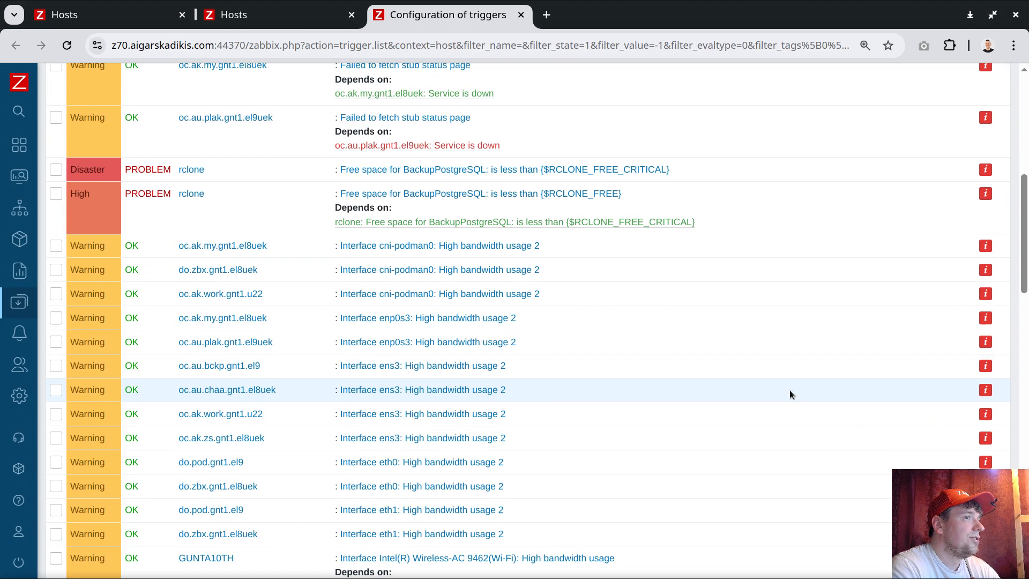
scroll(789, 390, down, 8)
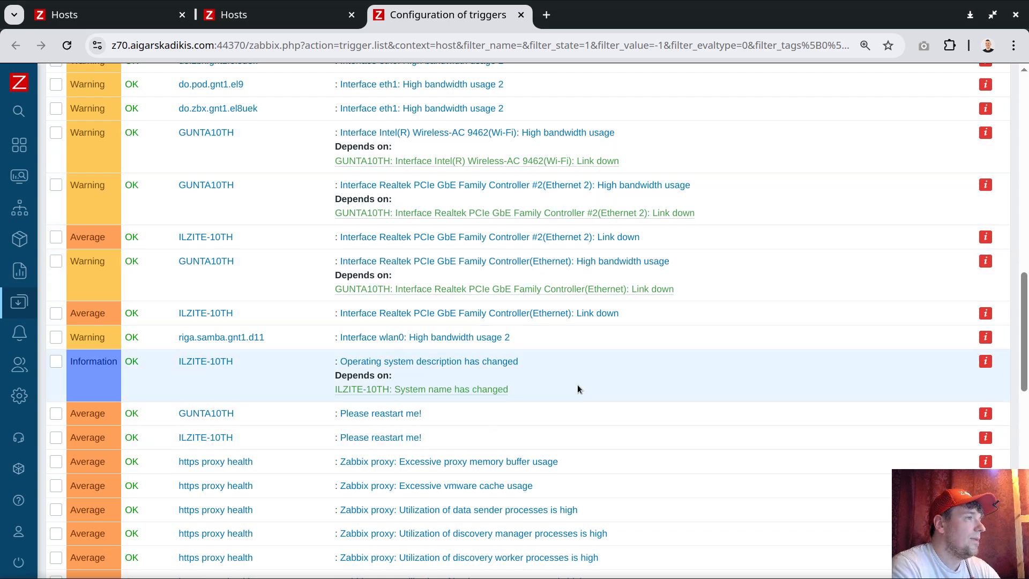
scroll(578, 389, down, 6)
scroll(579, 391, up, 18)
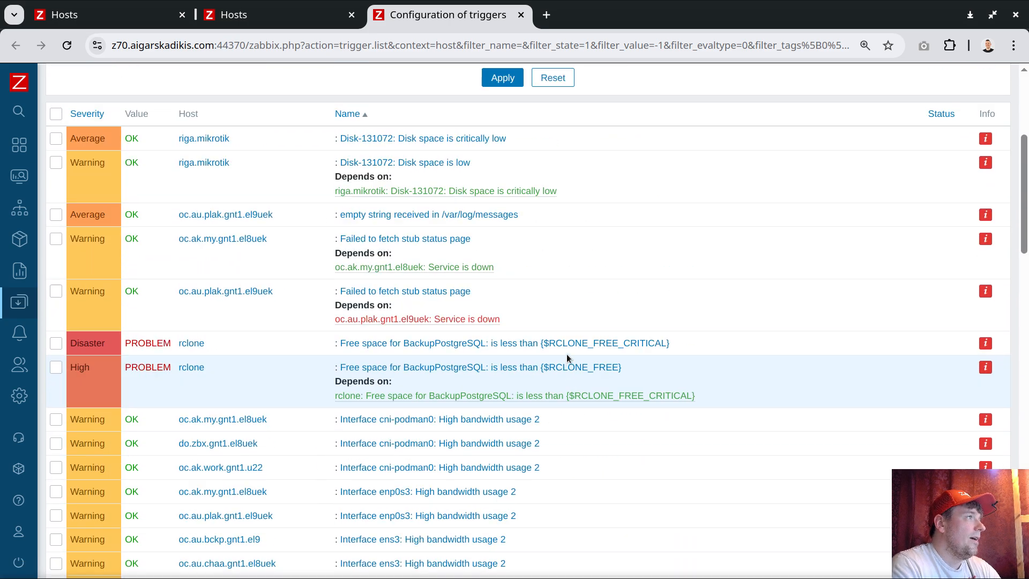
scroll(566, 354, up, 5)
click(521, 15)
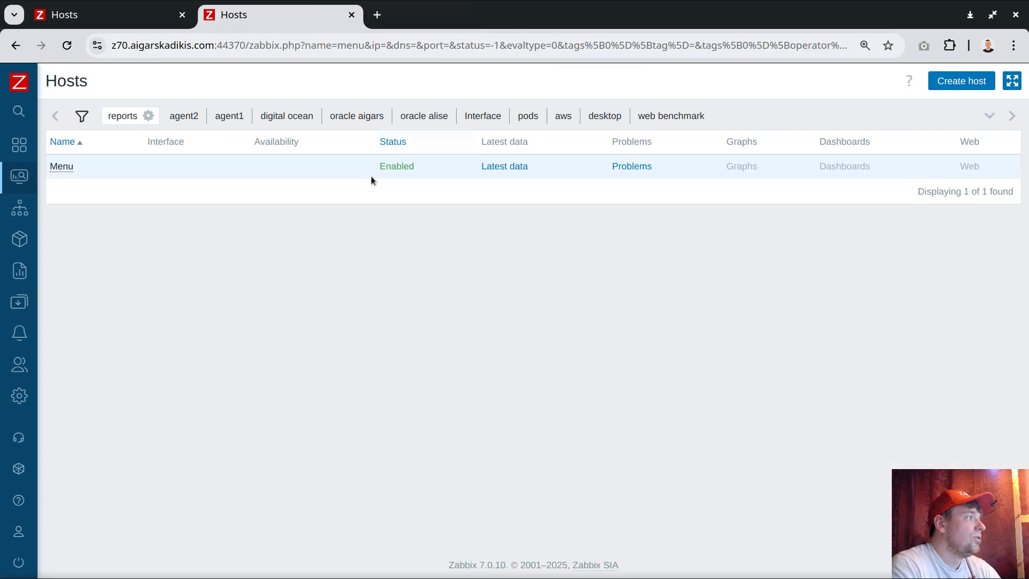
- Follow the Menu host's "2 unsupported items" link, look through the item list, and close its page
click(62, 166)
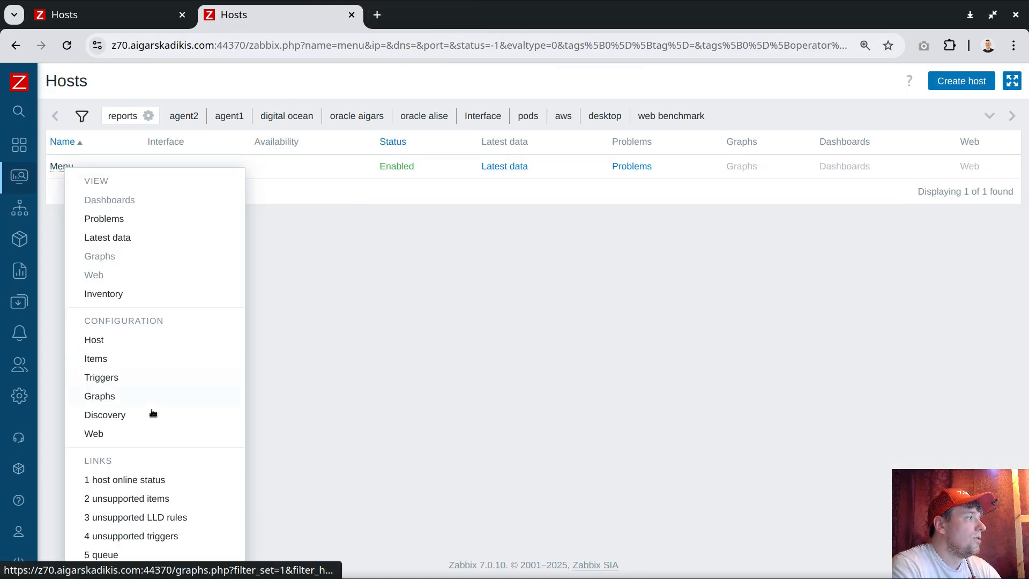
click(152, 500)
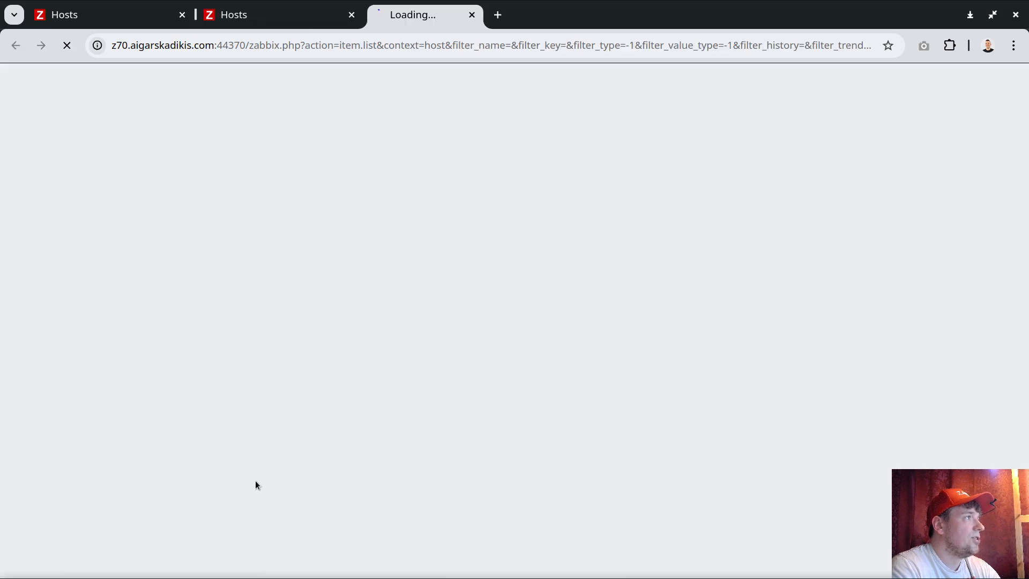
scroll(830, 231, down, 3)
scroll(821, 272, down, 5)
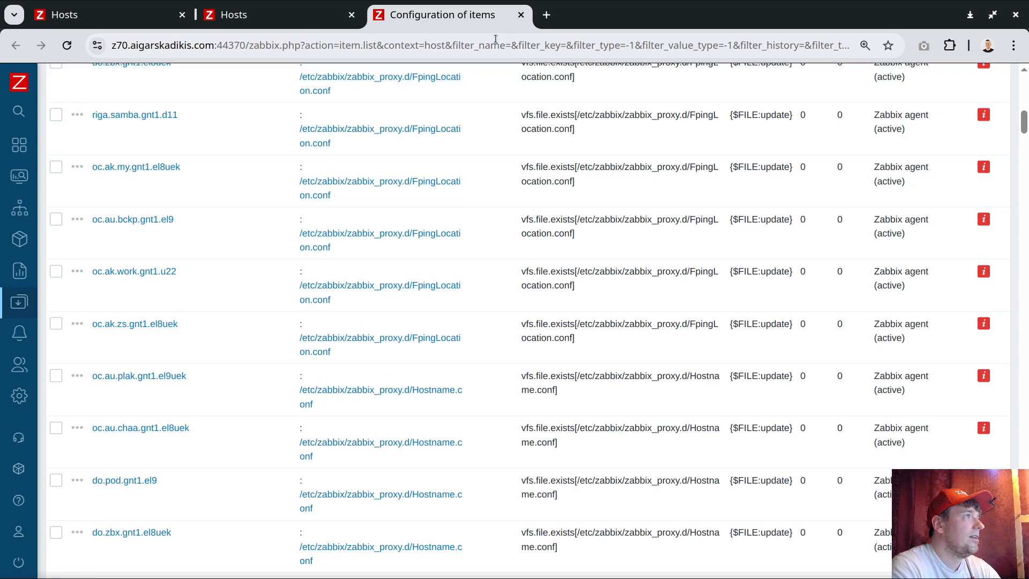
click(521, 15)
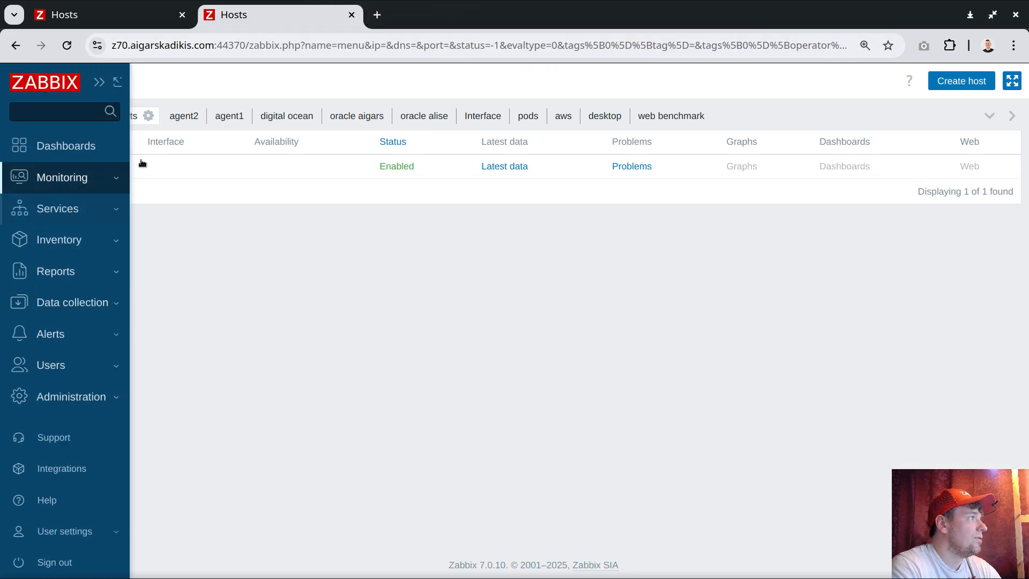
- Review the Menu host's links and filter the alert scripts list by the name "unsupp"
click(61, 167)
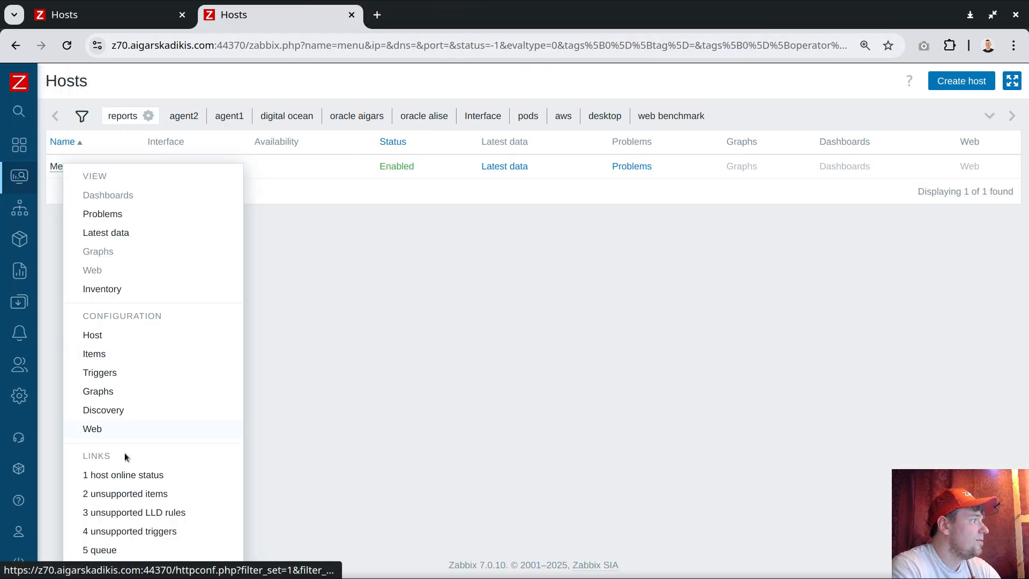
click(294, 356)
mouse_move(51, 334)
click(51, 410)
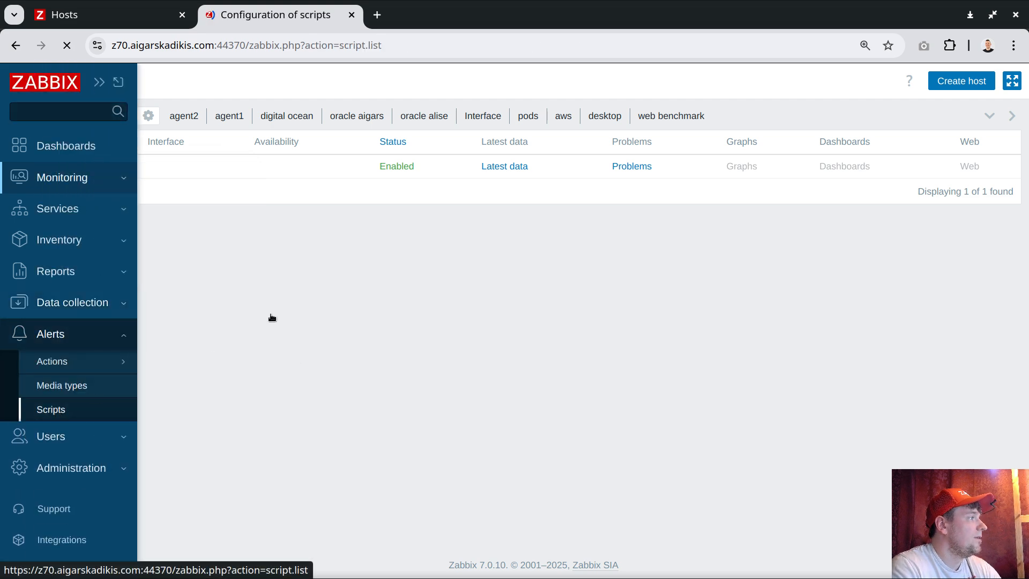
text(unsupp)
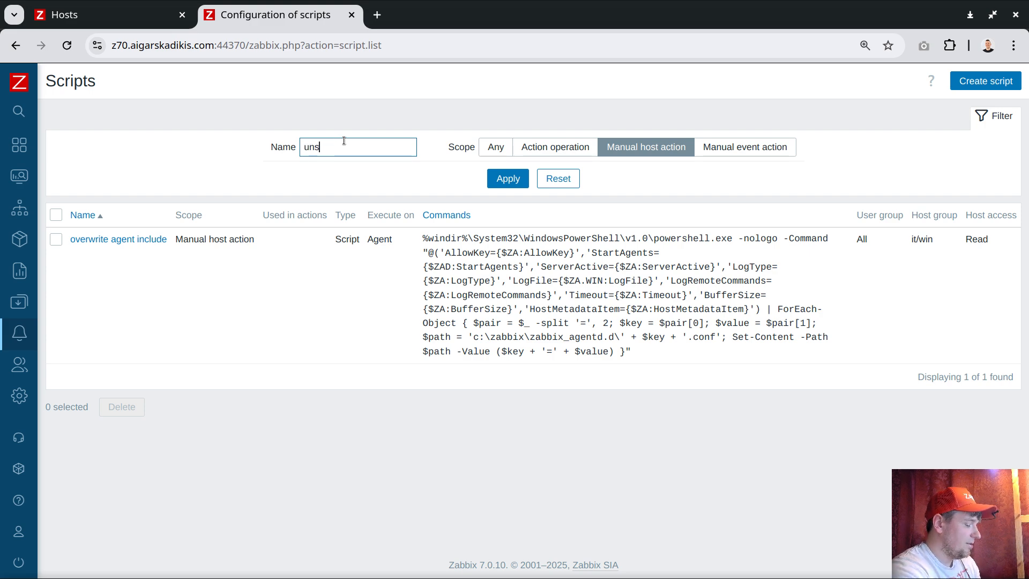
key(Return)
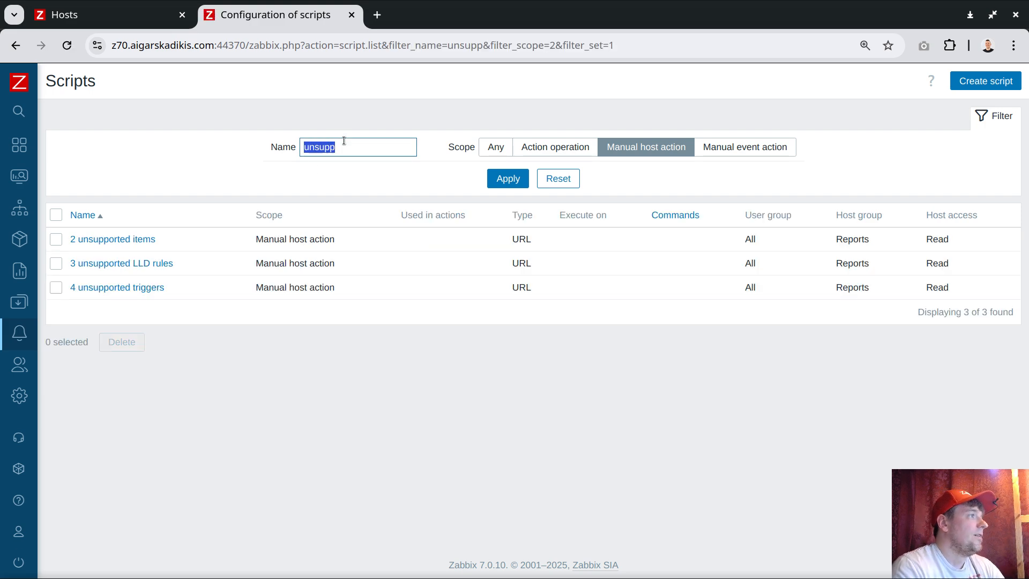
- Open the "4 unsupported triggers" script and highlight its Reports host group and its URL
click(120, 288)
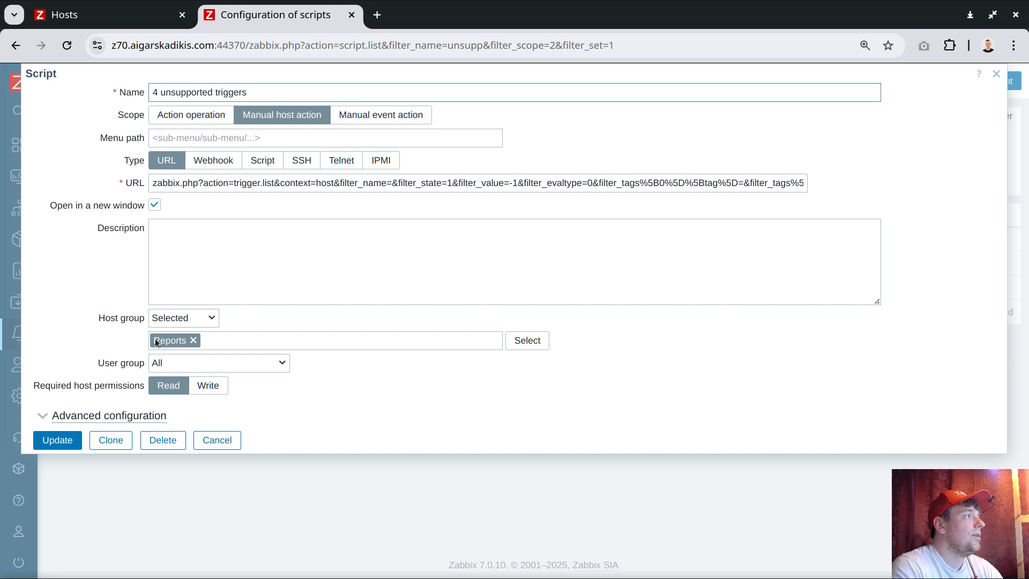
drag(155, 340, 189, 343)
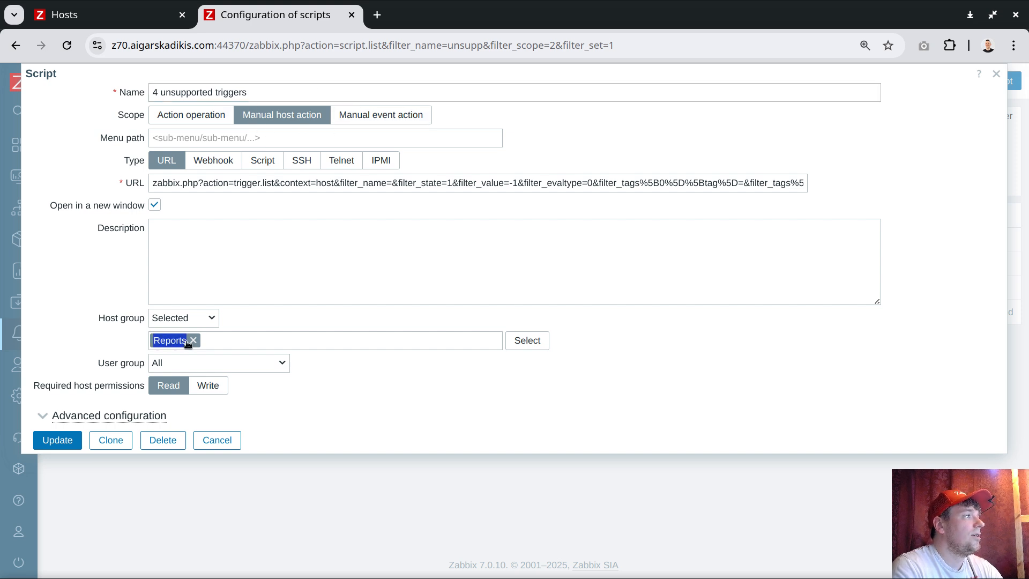
click(169, 164)
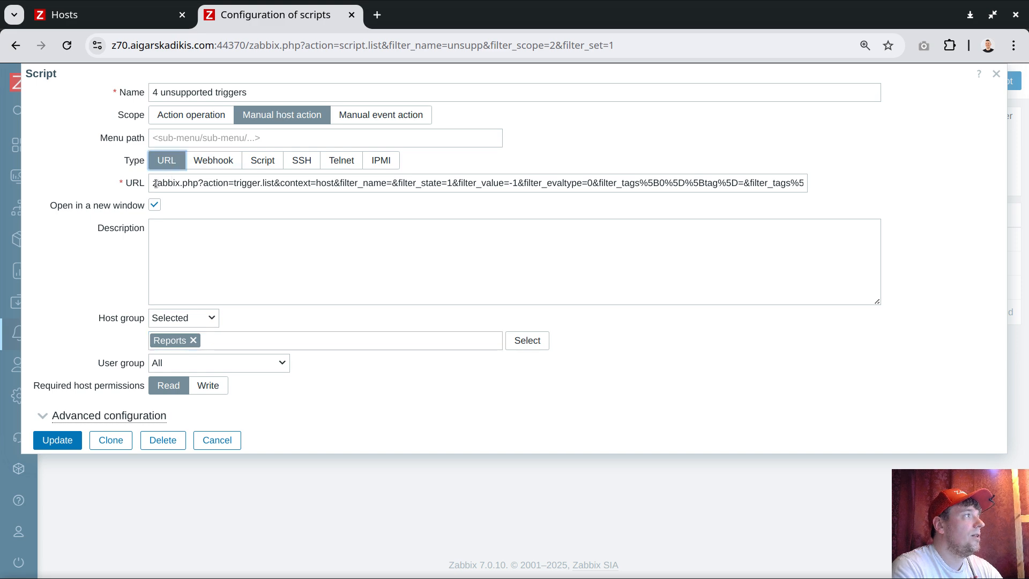
drag(154, 183, 771, 188)
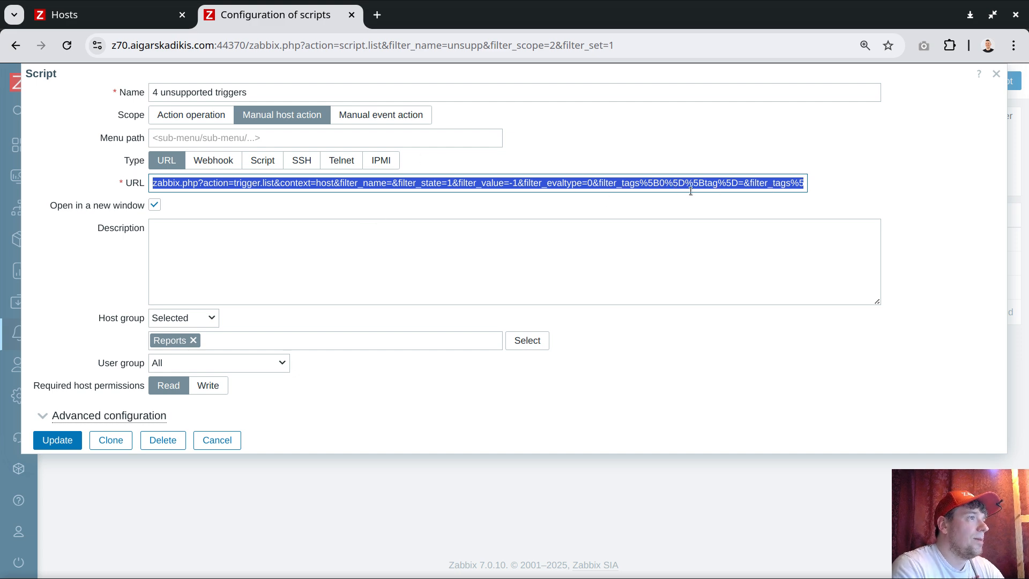
- Leave the script form without saving and list the monitored hosts under the saved agent1 filter
click(664, 183)
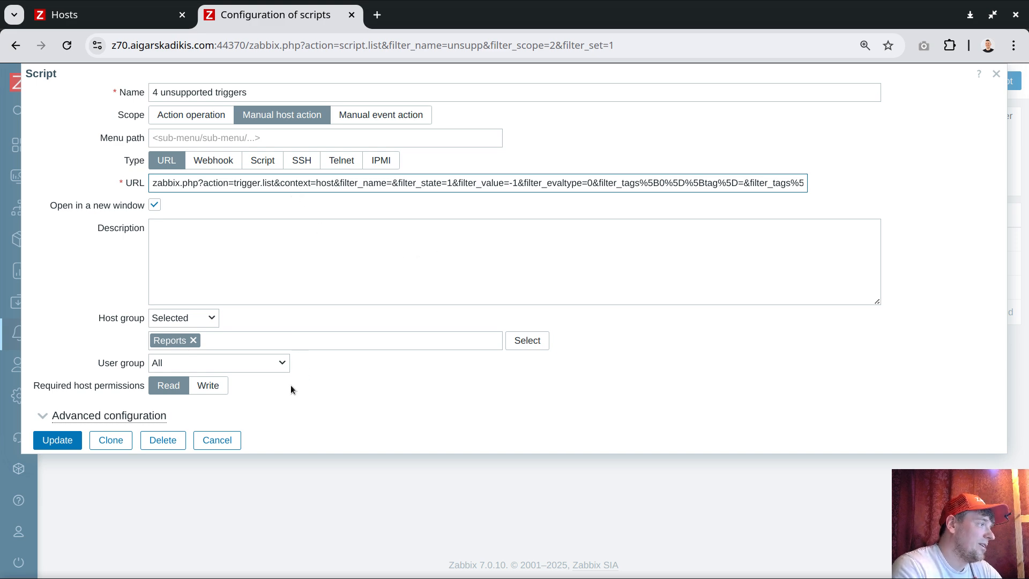
click(217, 440)
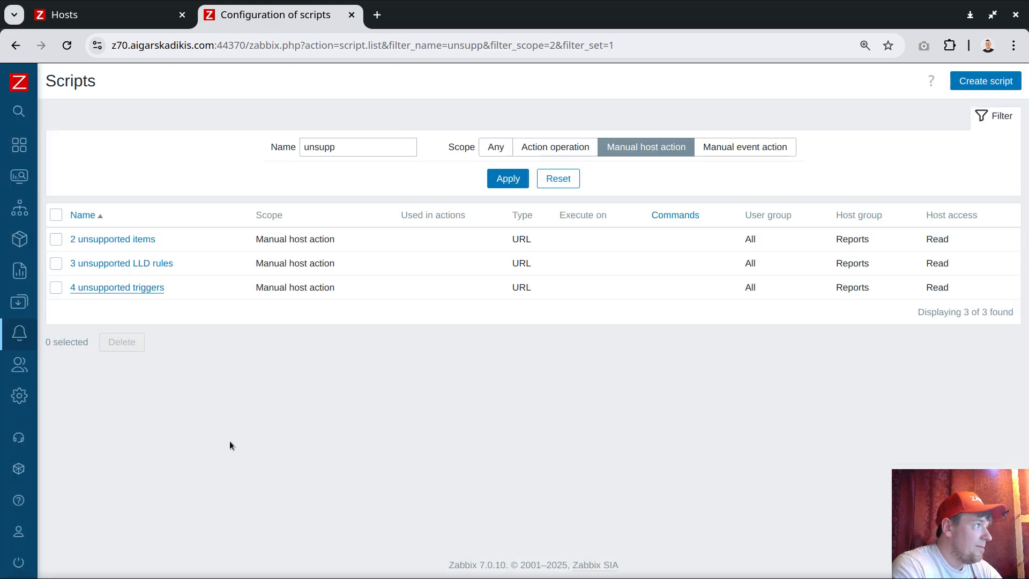
click(61, 178)
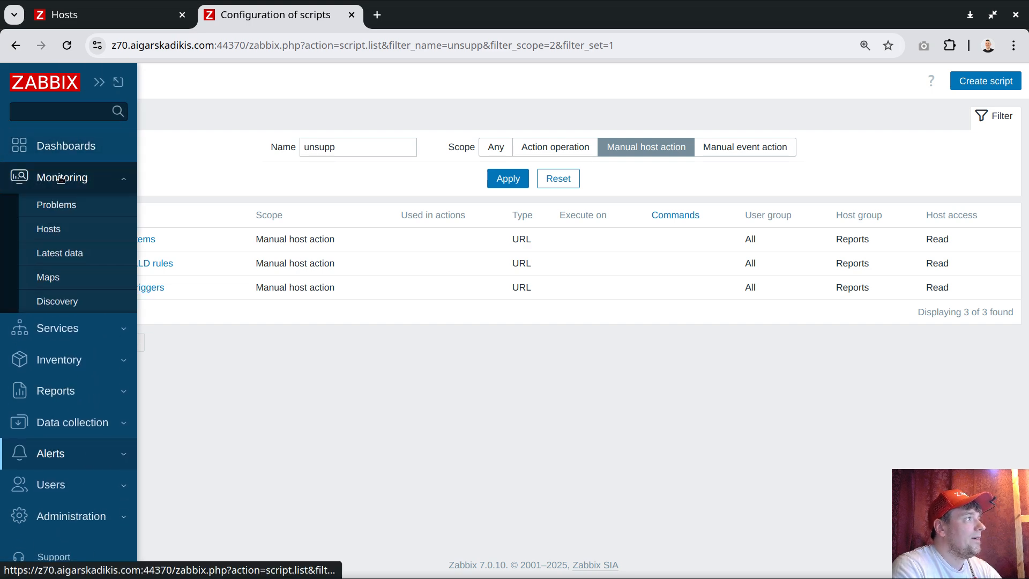
click(53, 229)
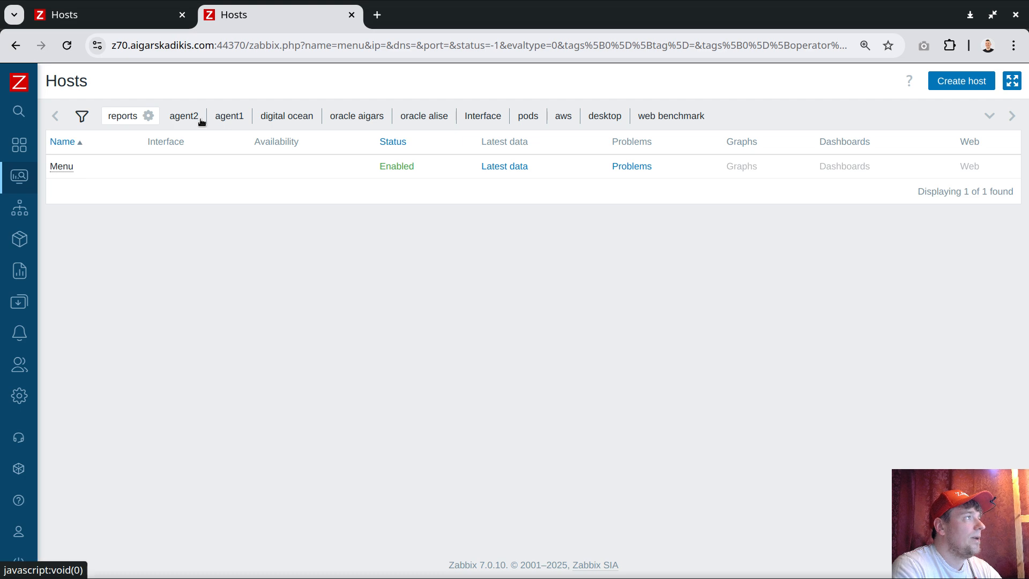
click(225, 117)
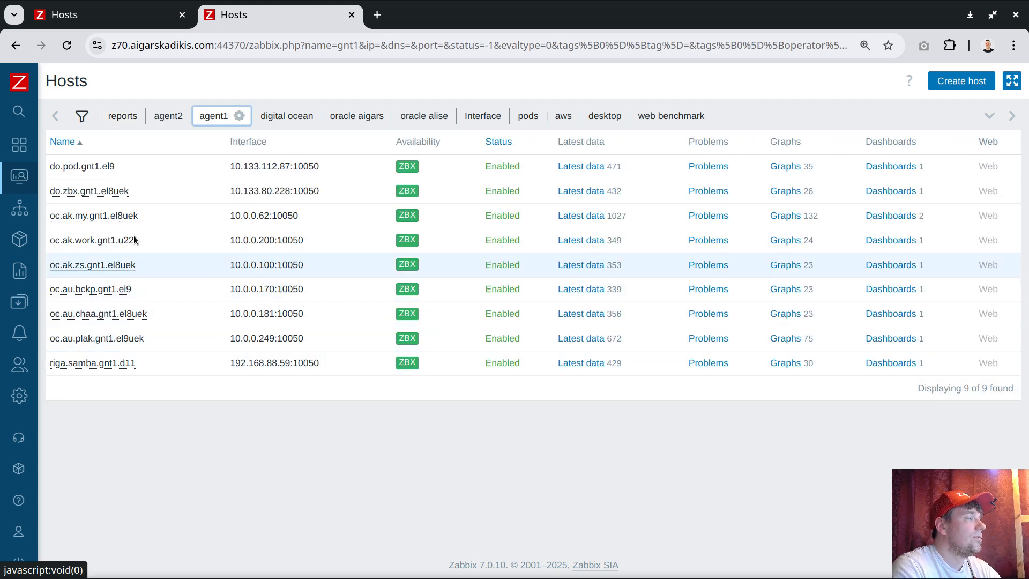
- Run the "cat /etc/hosts" script on host oc.ak.work.gnt1.u22 and close its output
click(105, 240)
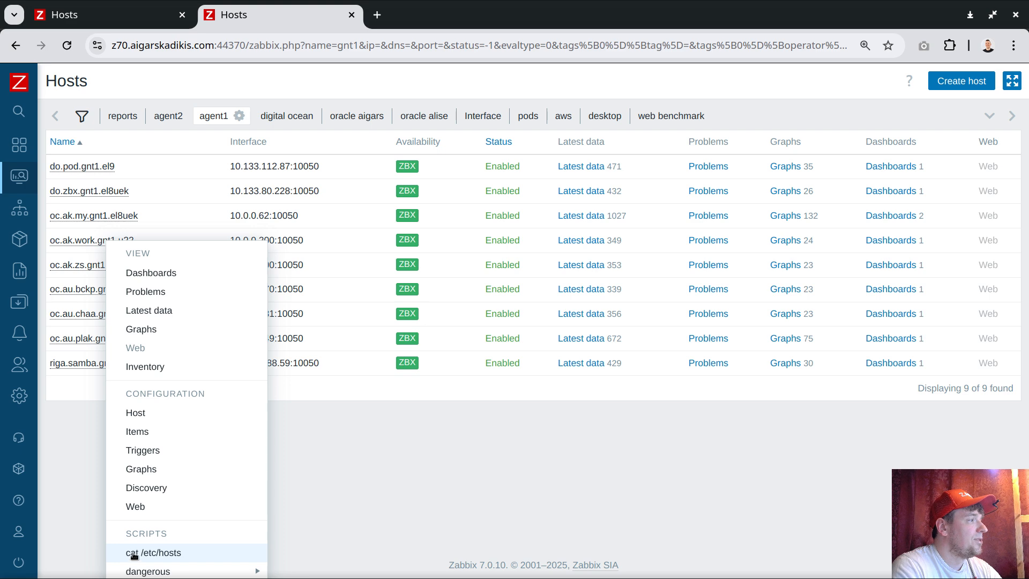
click(177, 553)
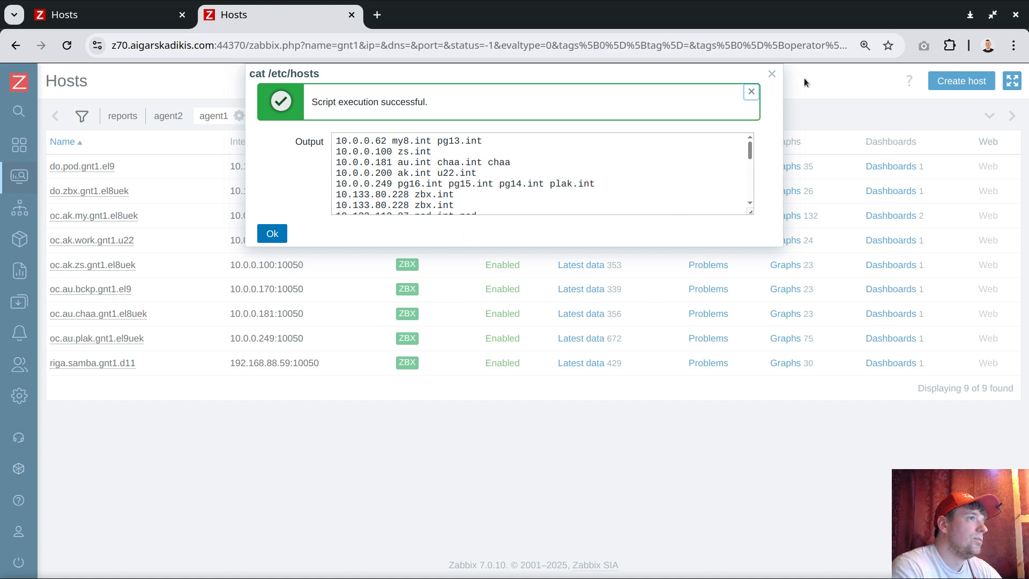
click(773, 73)
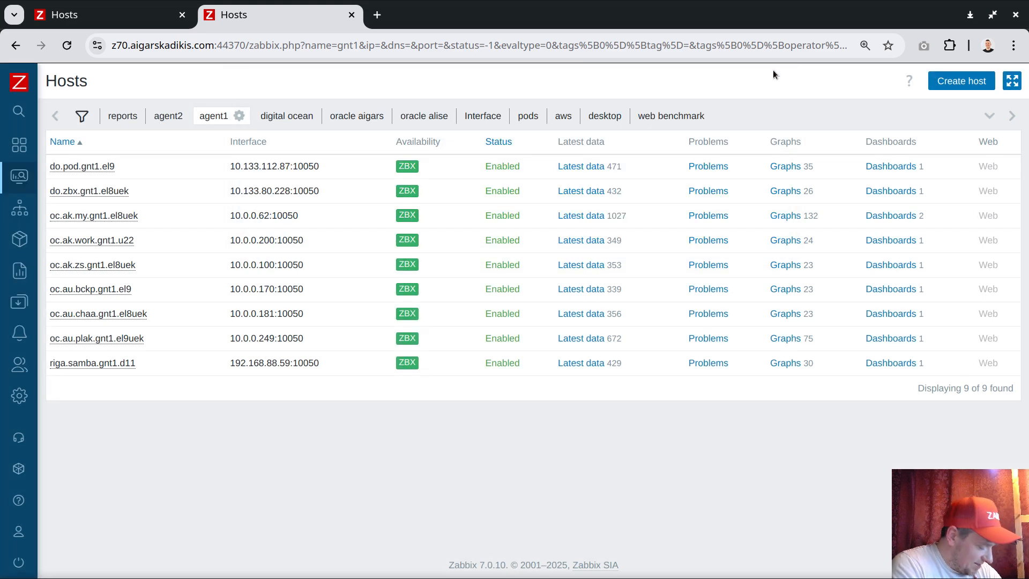
- Start creating a new trigger on the Zabbix server host from the data collection hosts list
mouse_move(2, 334)
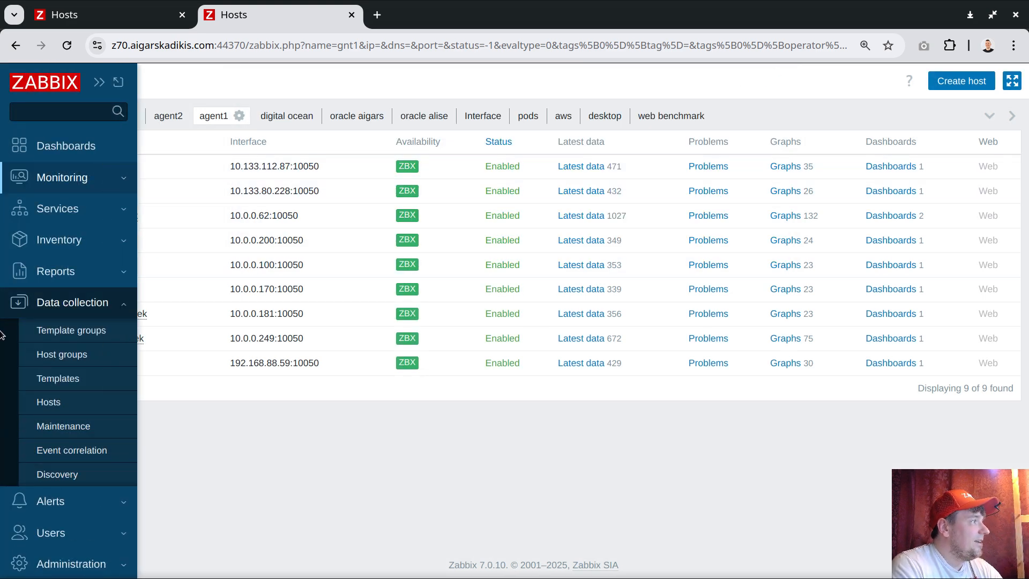
click(97, 400)
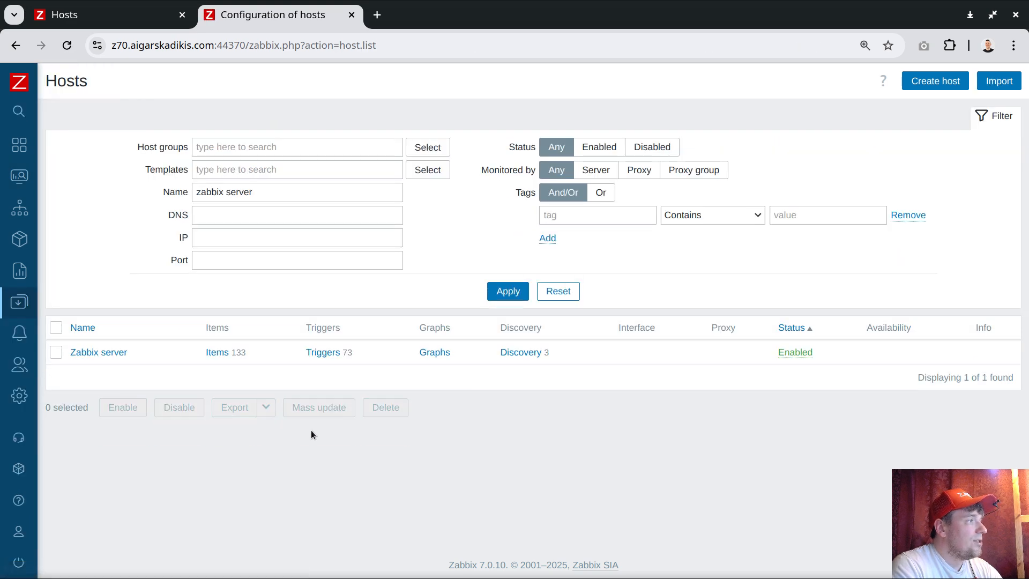
click(323, 352)
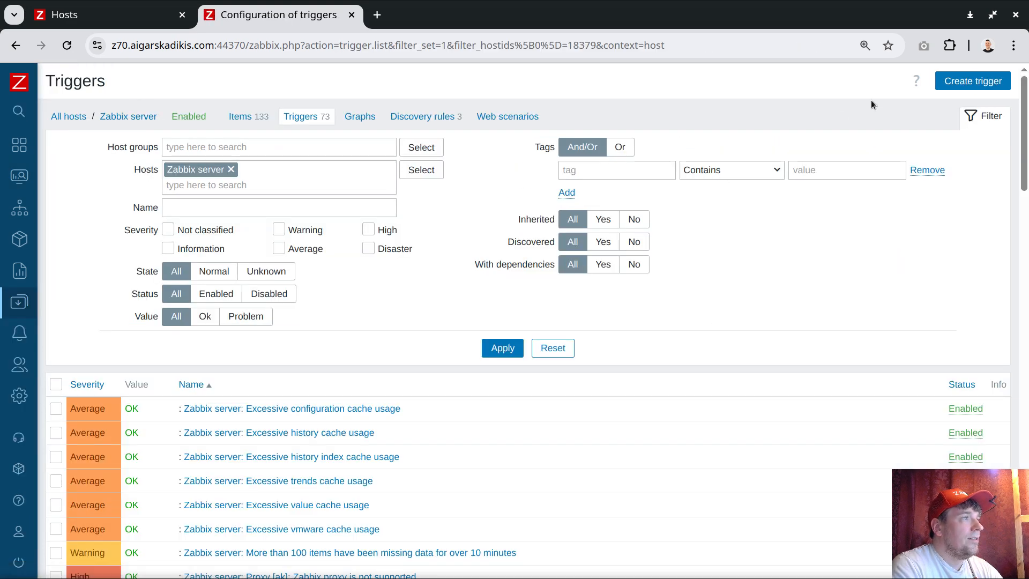
click(972, 81)
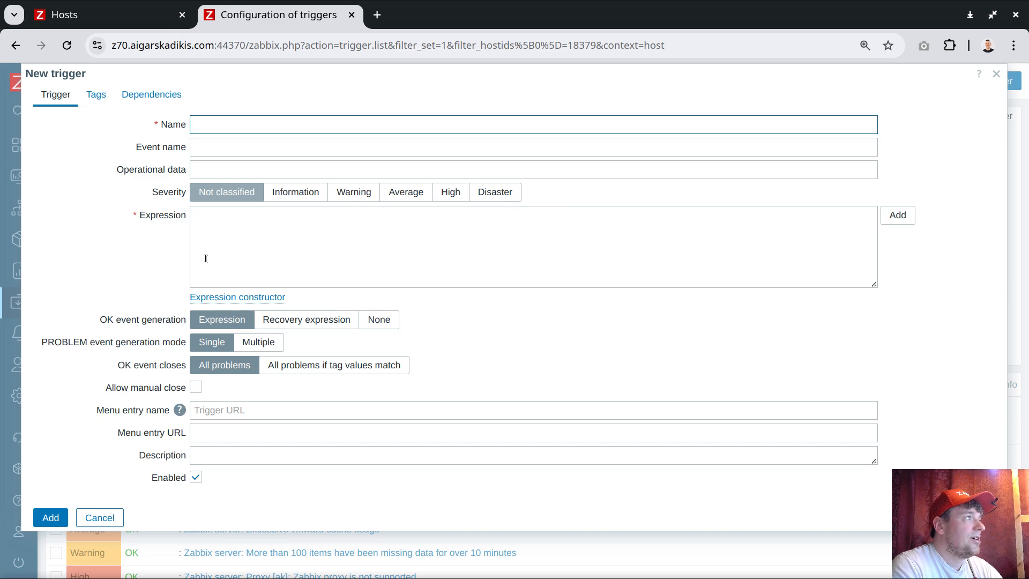
- Enter the user macro {$THRESHHOLD} as the new trigger's name
click(172, 126)
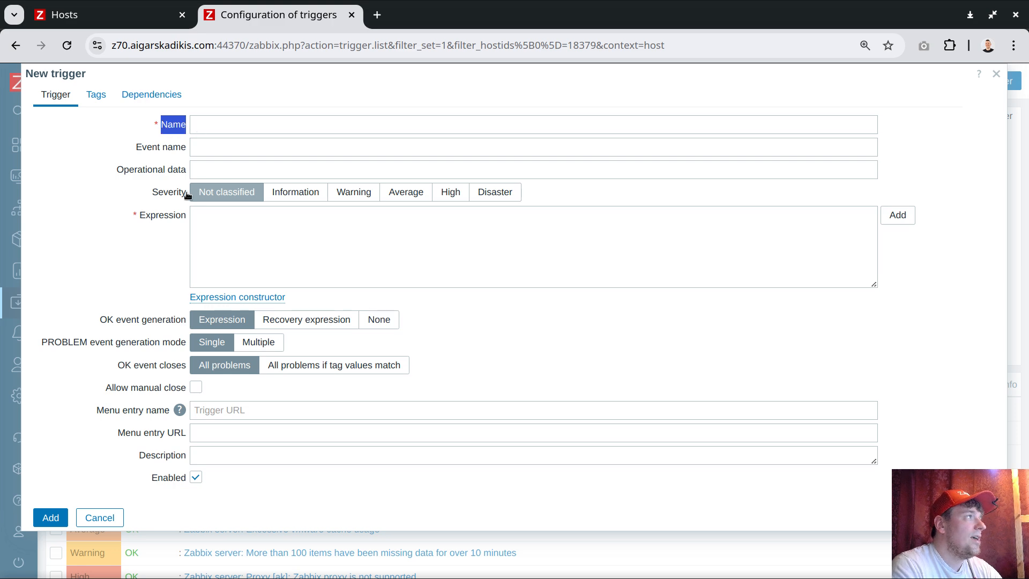
click(202, 126)
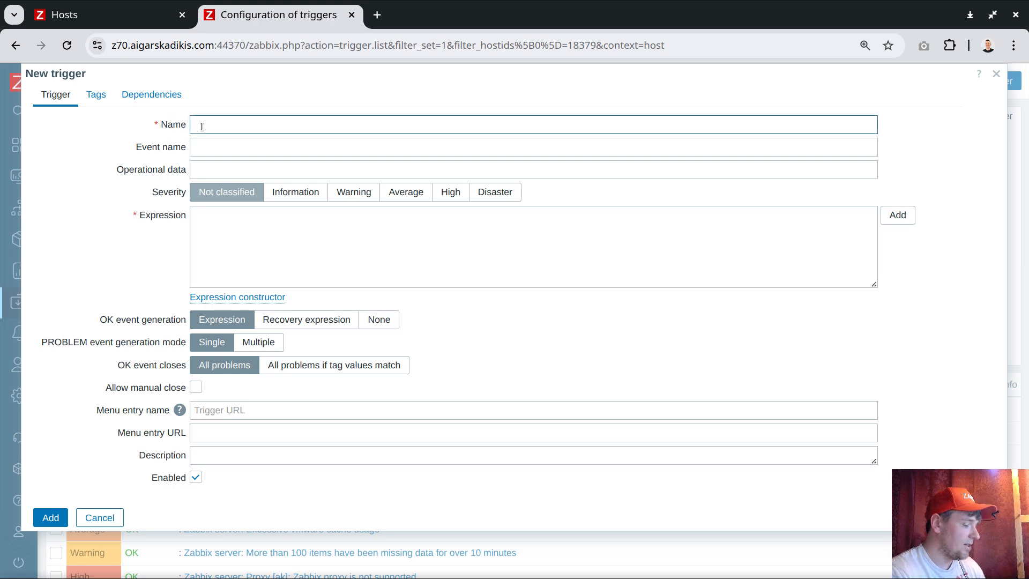
text({$T)
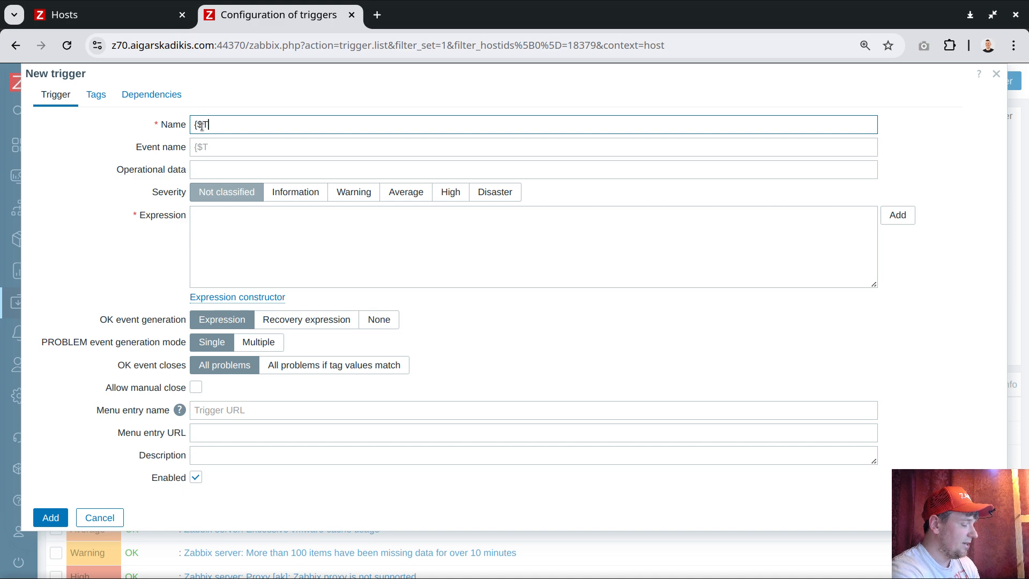
text(HRESHHOLD)
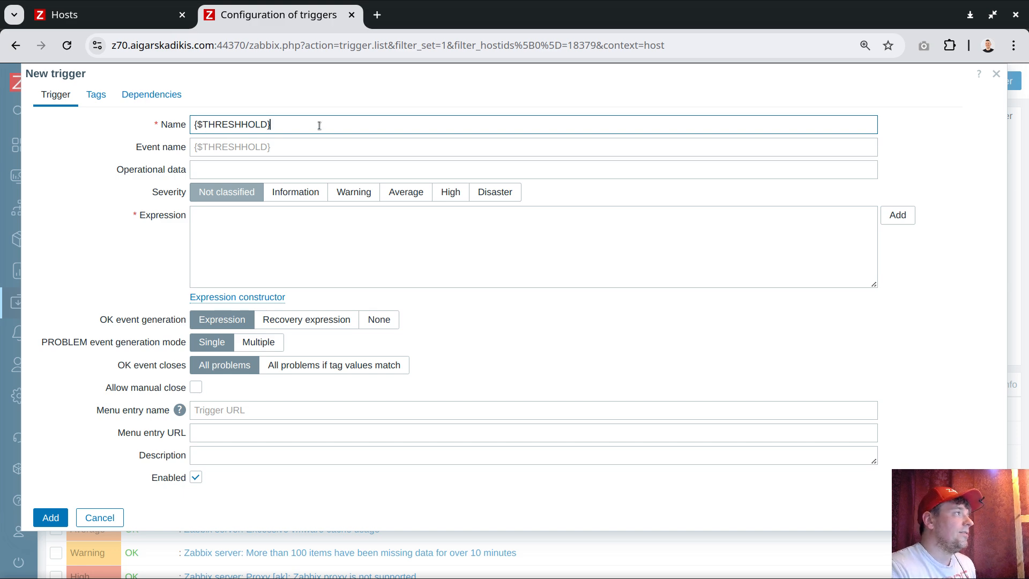
- Move the {$THRESHHOLD} macro from the trigger's name to its event name
drag(312, 125, 190, 122)
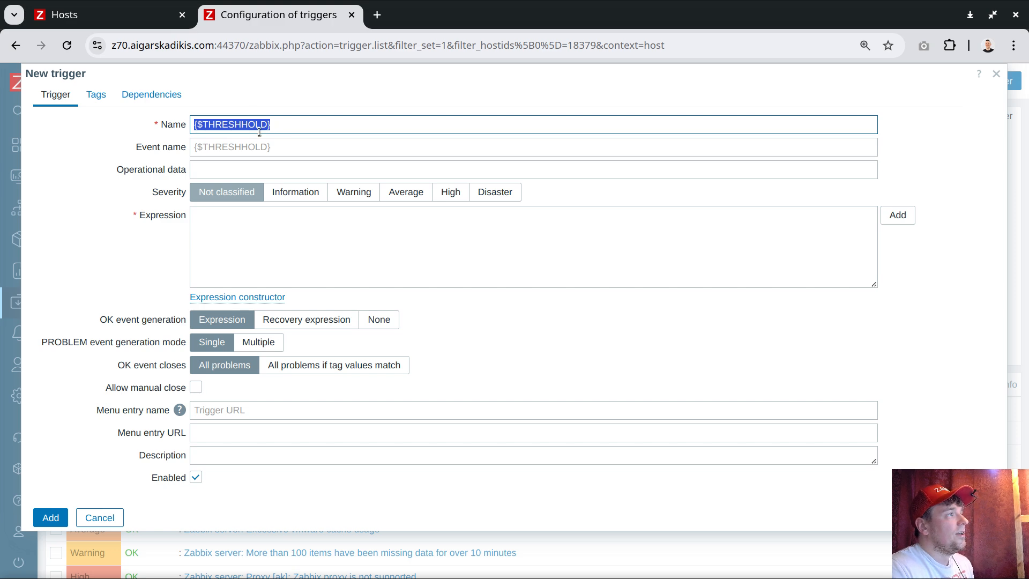
right_click(240, 125)
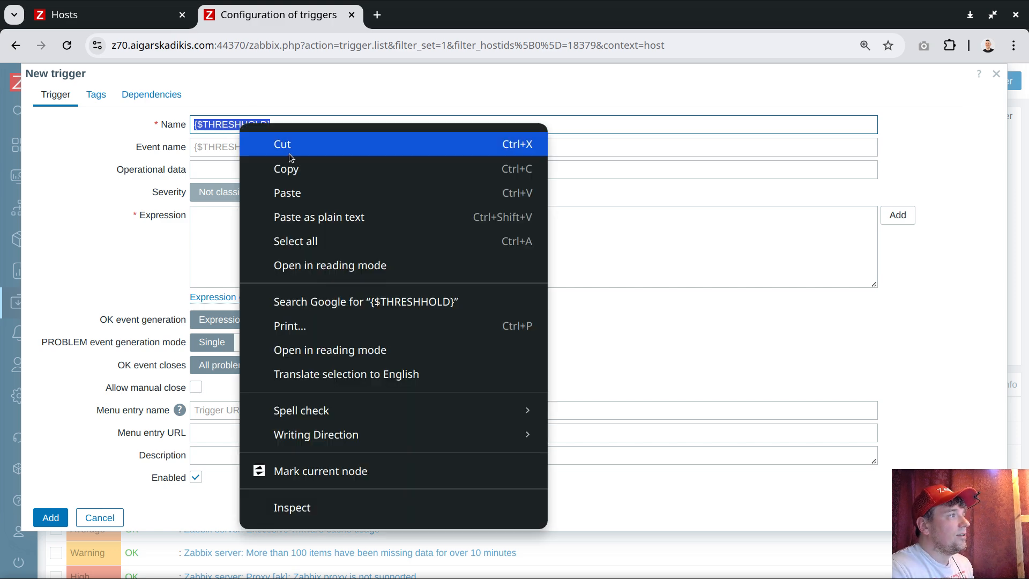
click(289, 145)
click(239, 144)
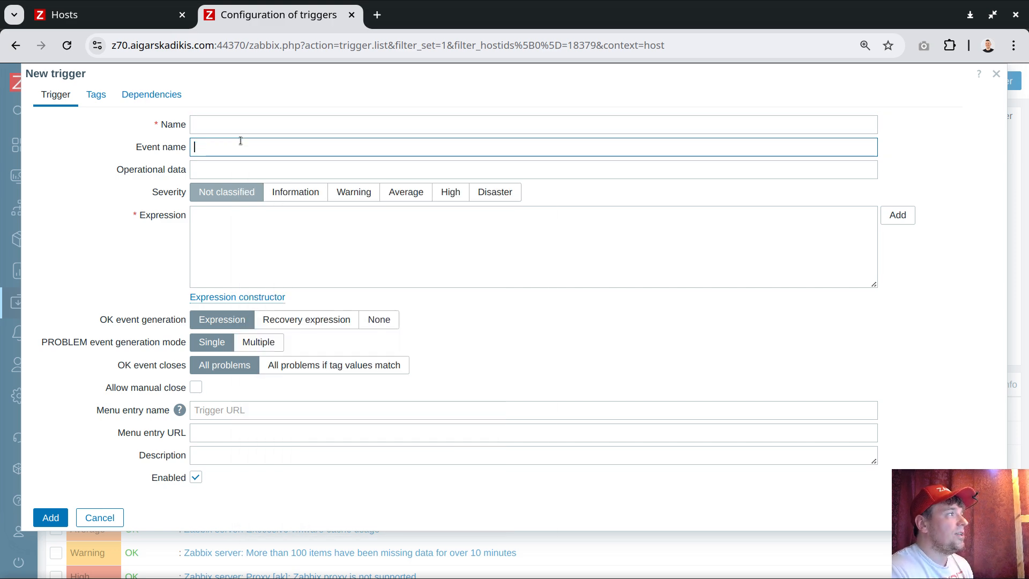
key(ctrl+v)
- Extend the event name to read "we are crossing the {$THRESHHOLD}"
drag(138, 148, 184, 150)
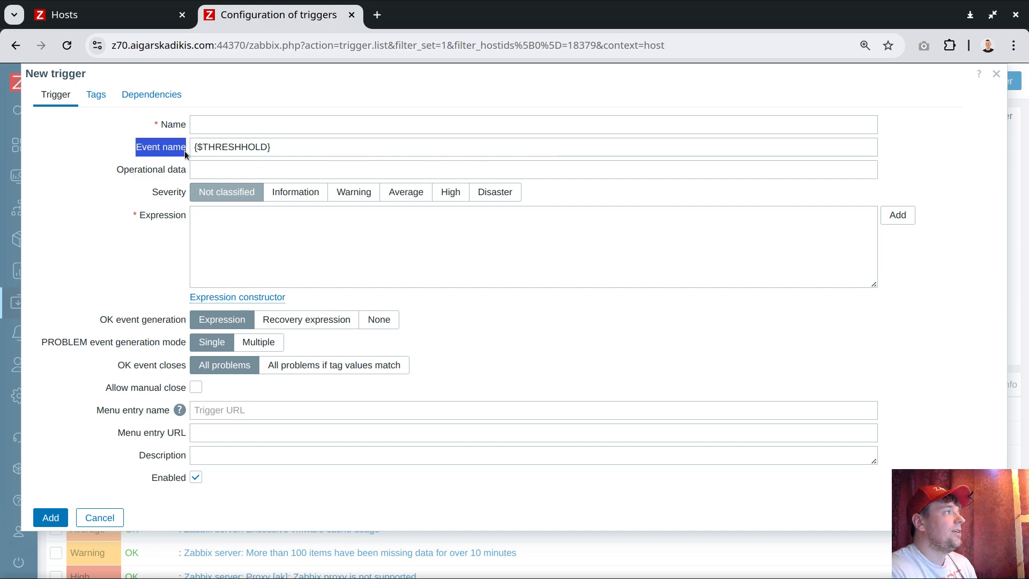
click(248, 148)
key(Home)
text(we are c)
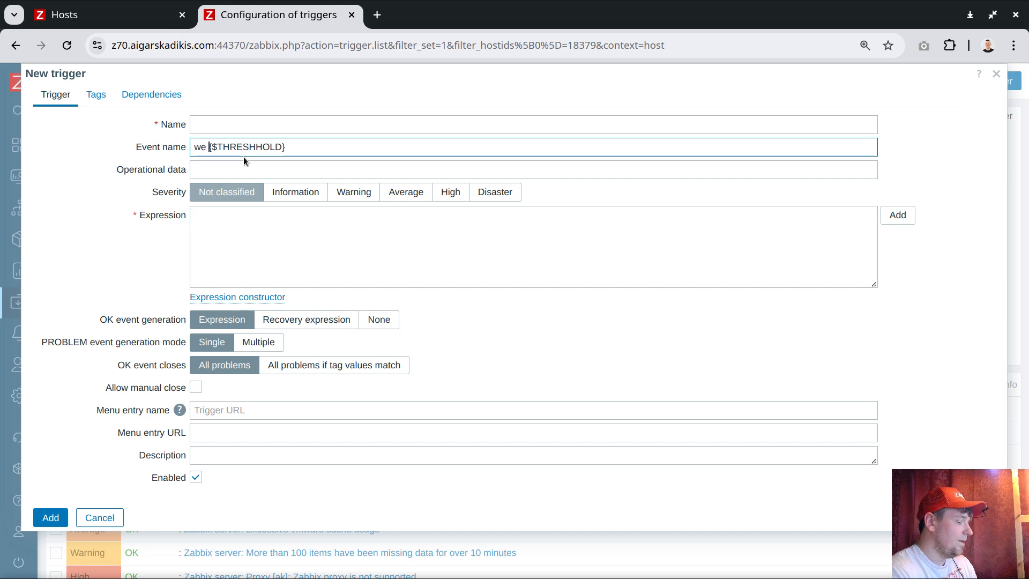
text(rossing t)
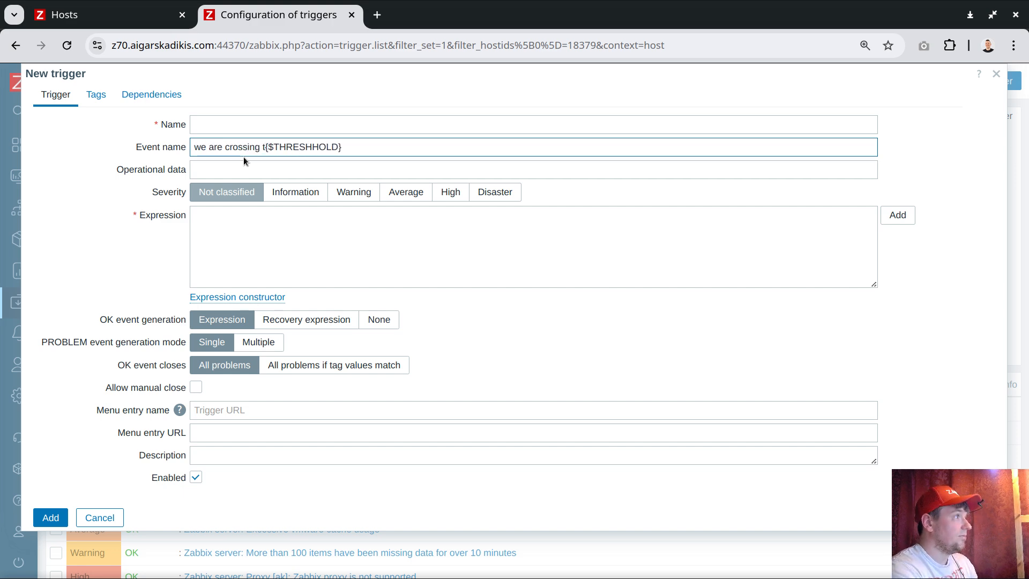
text(he)
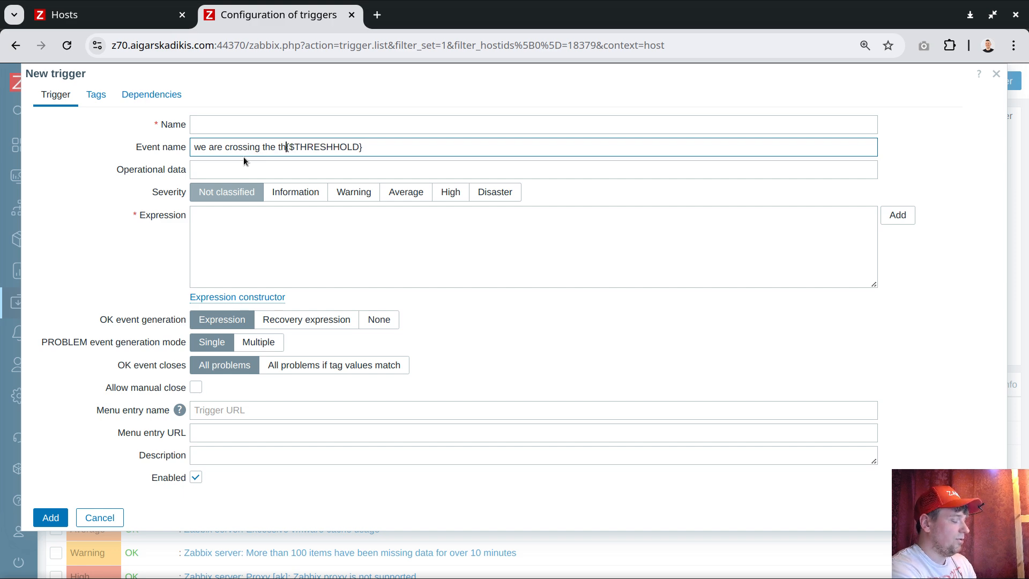
- Name the new trigger "problem one"
click(253, 124)
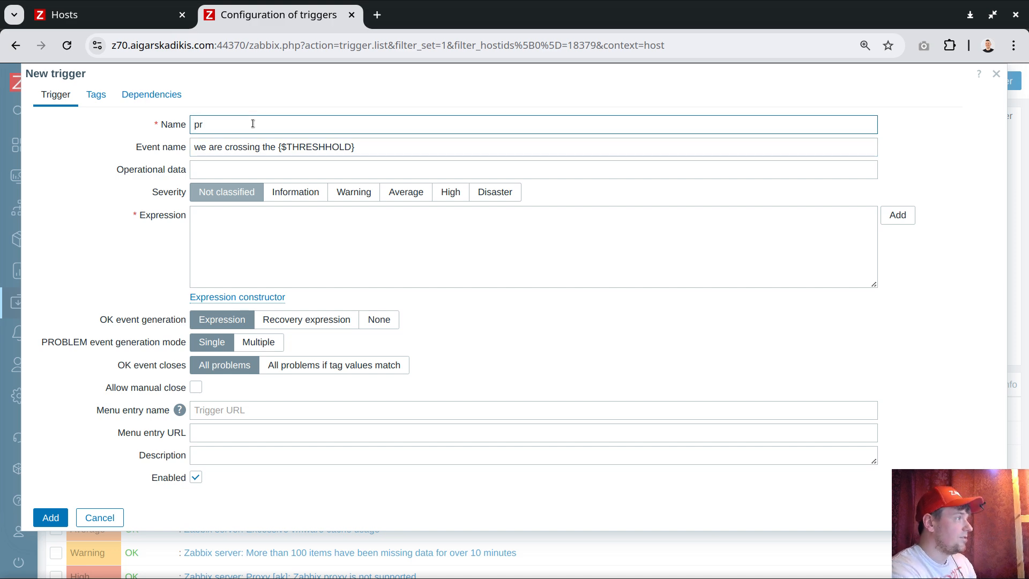
text(problem )
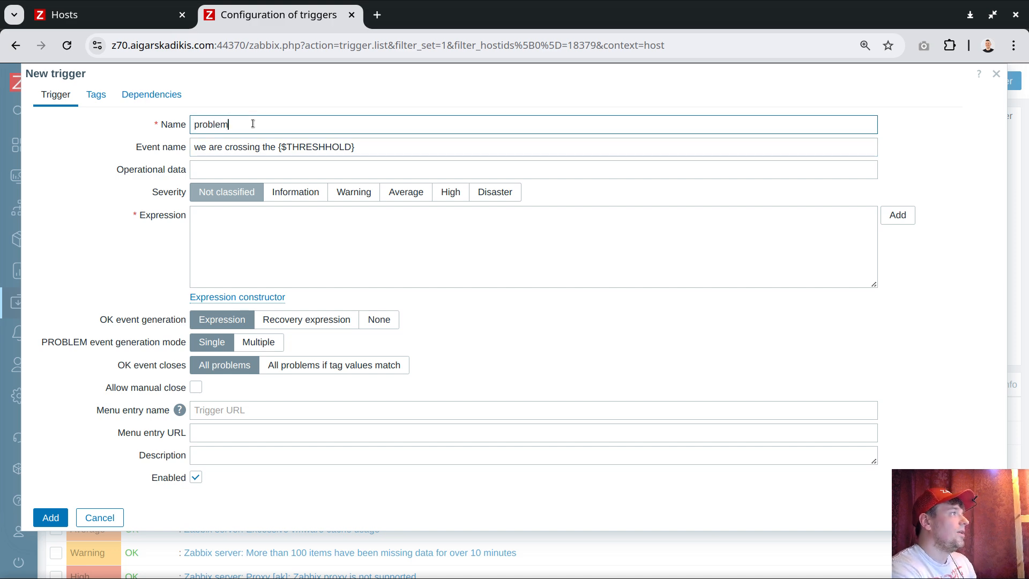
text(one)
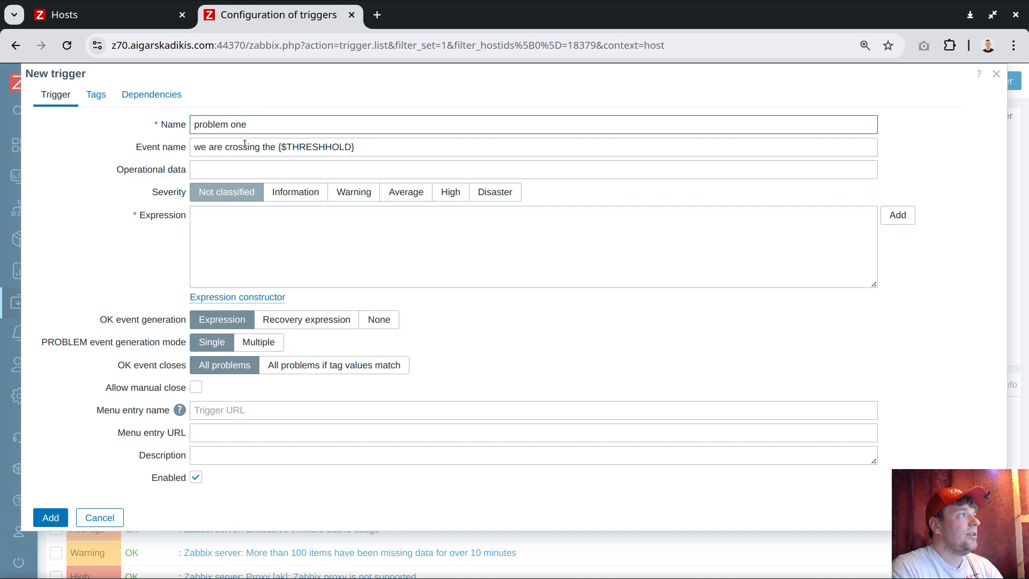
- Highlight the trigger's name, event name and {$THRESHHOLD} macro, and close the new trigger form without saving
triple_click(251, 124)
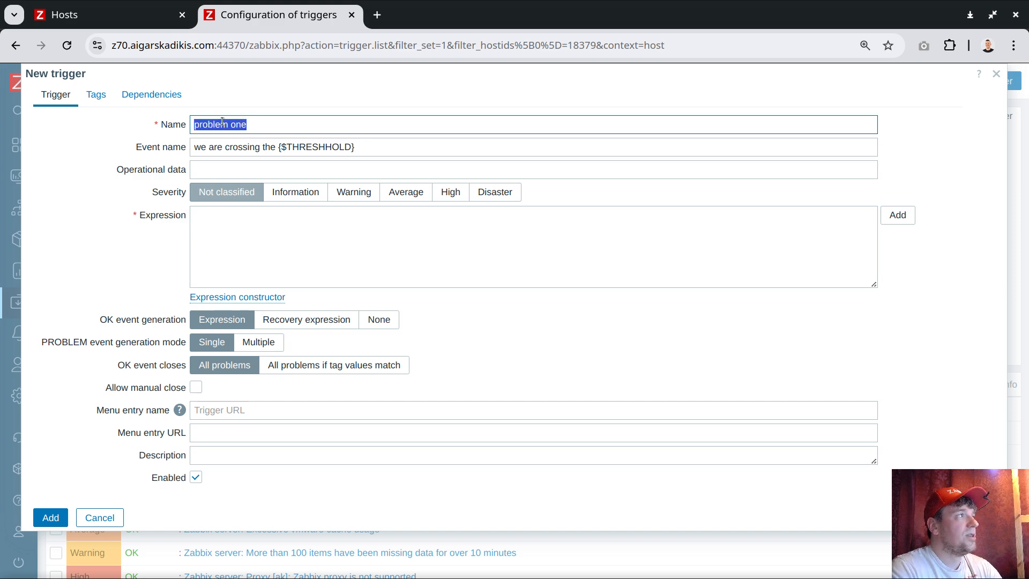
click(252, 127)
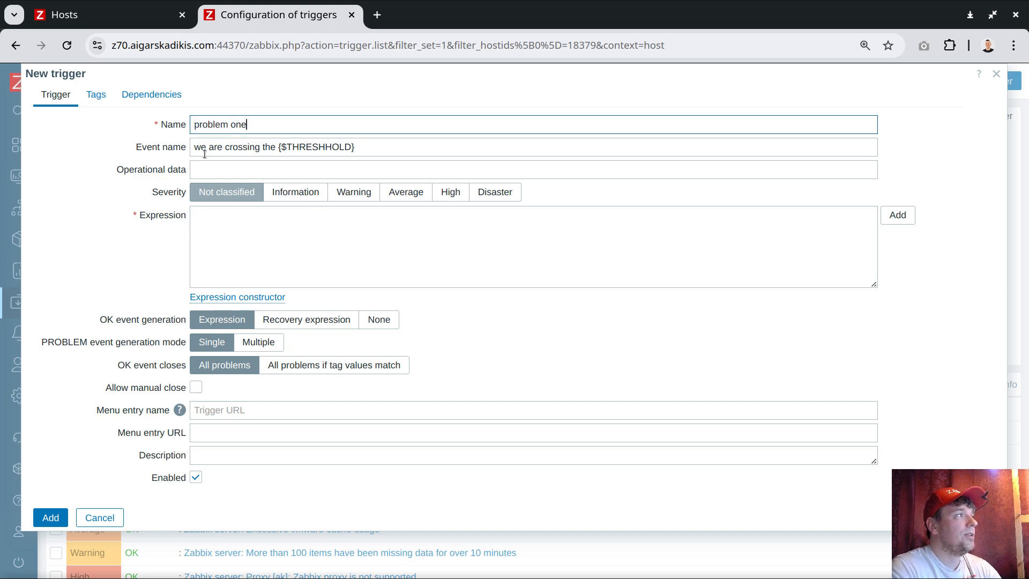
double_click(197, 149)
drag(228, 146, 369, 142)
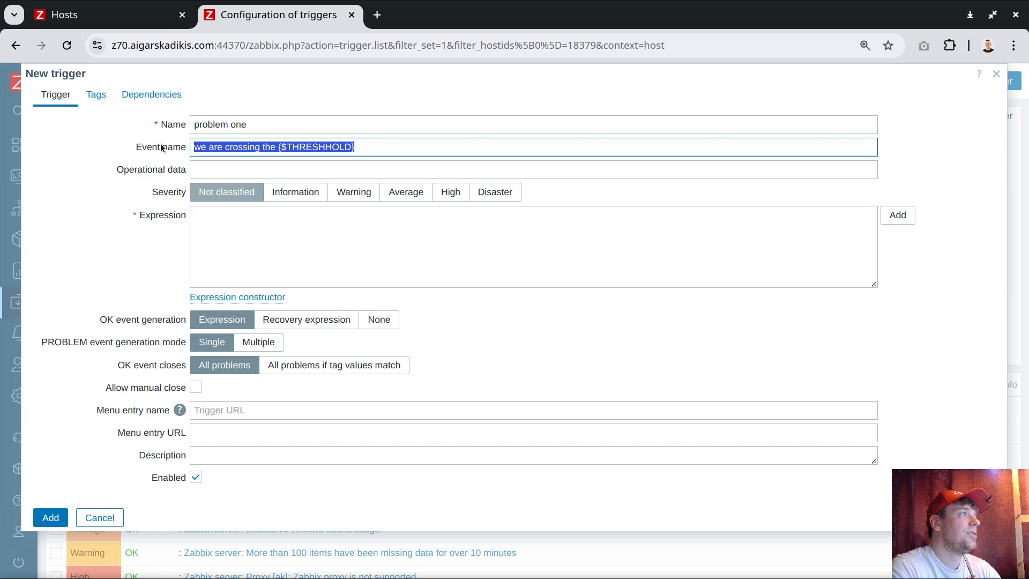
click(383, 147)
drag(279, 146, 372, 142)
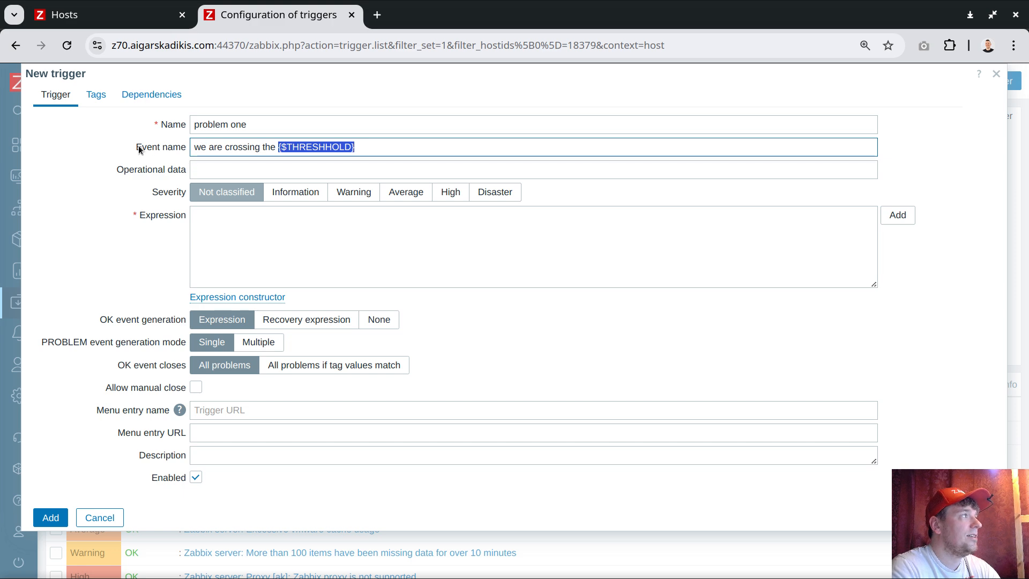
click(995, 74)
- Examine the settings of the agent1 and agent2 filters on the monitored hosts page, ending with the agent2 host list
mouse_move(71, 188)
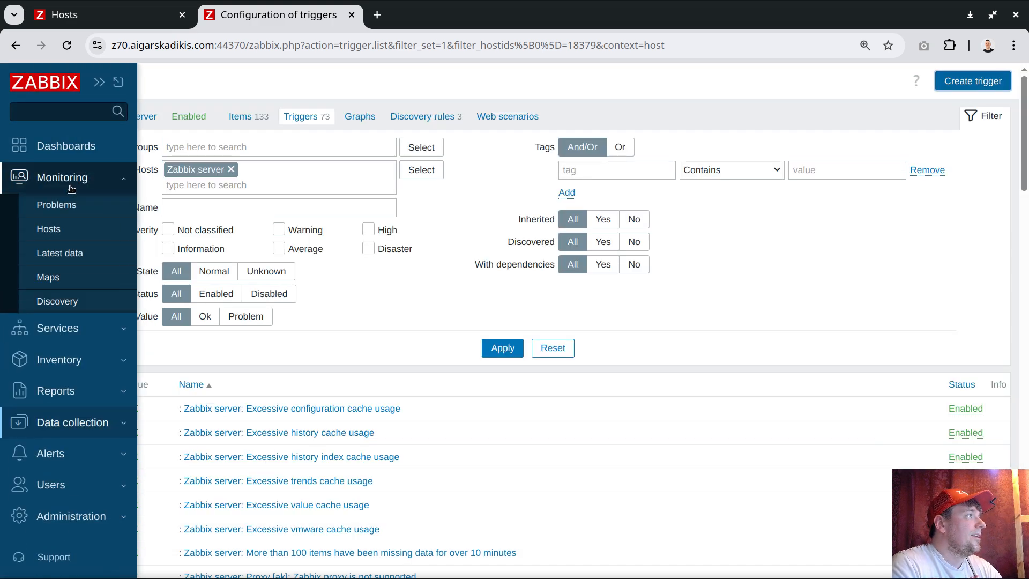
click(48, 229)
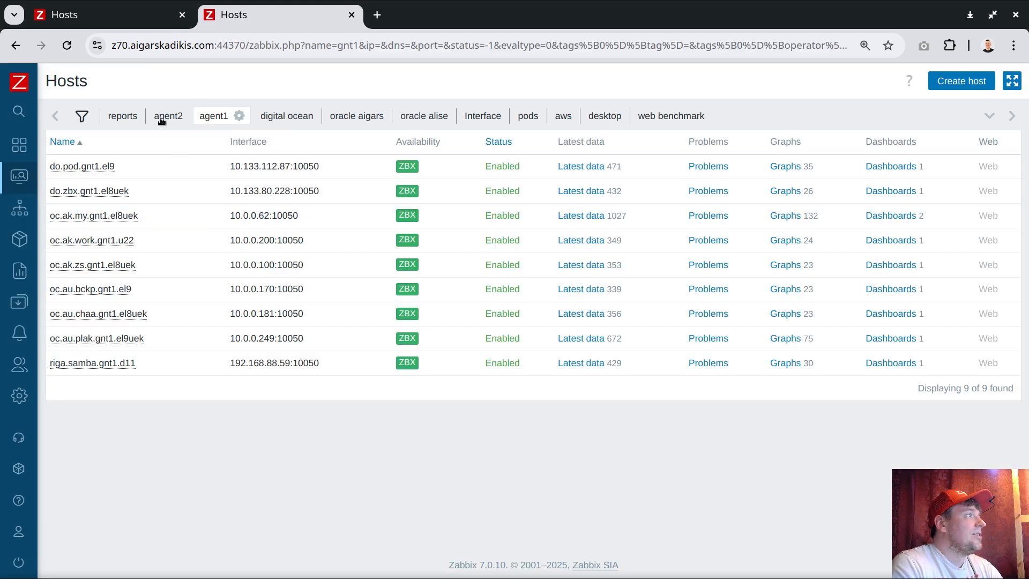
click(216, 117)
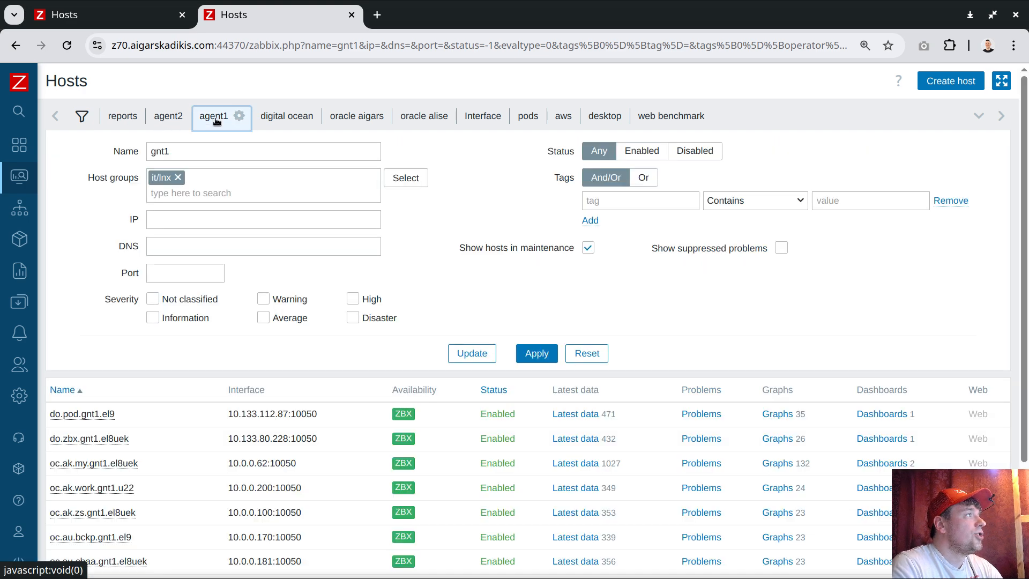
click(167, 118)
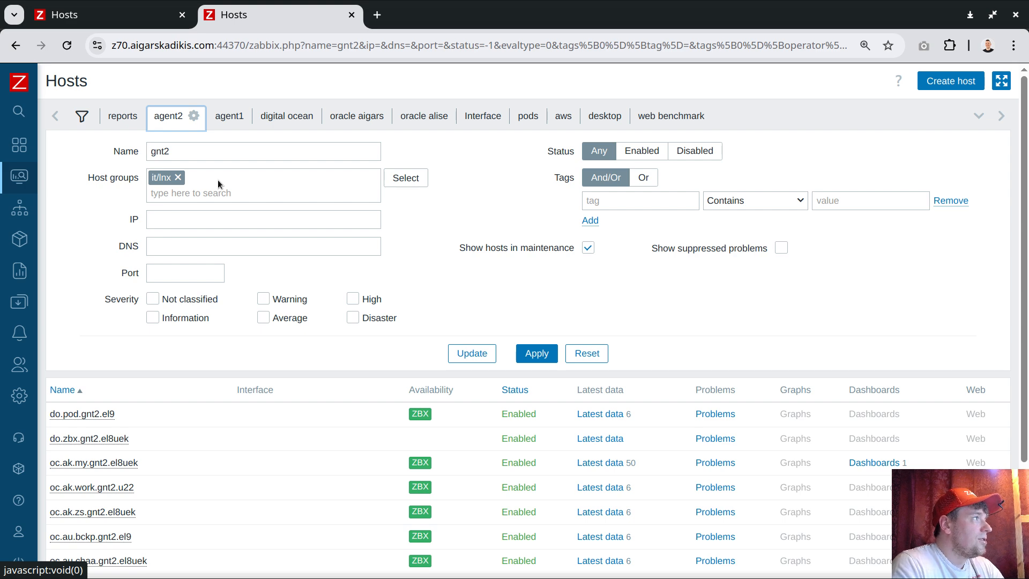
click(168, 116)
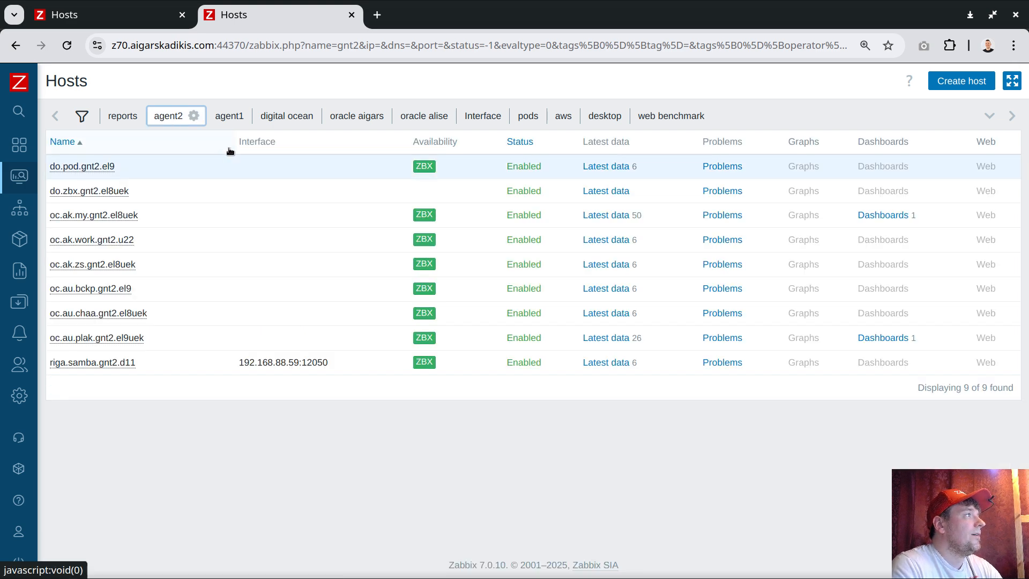
- Review the agent2 filter's settings and compare the host lists of the saved agent2, agent1 and pods filters
click(173, 118)
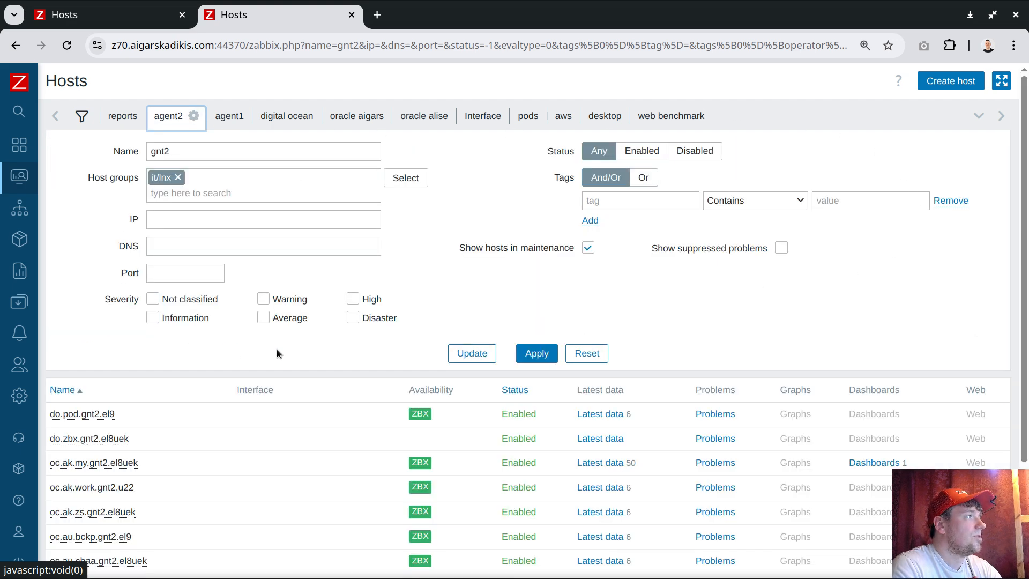
click(165, 120)
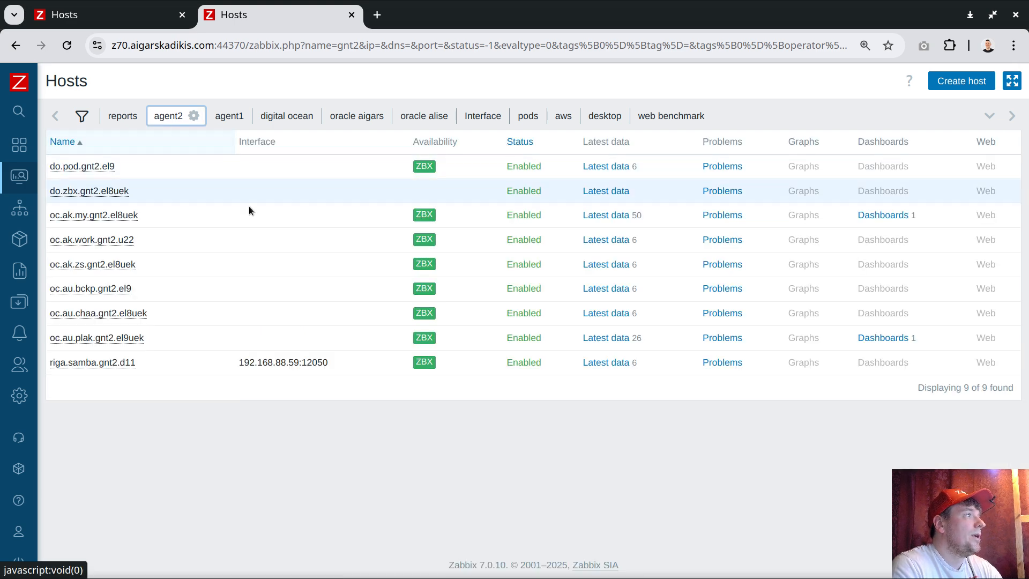
click(227, 117)
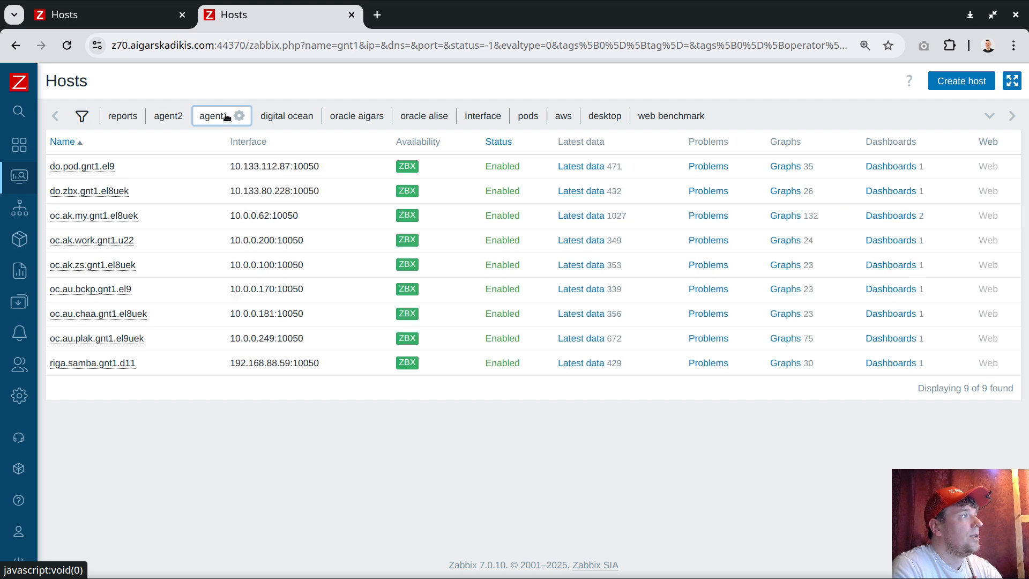
click(528, 118)
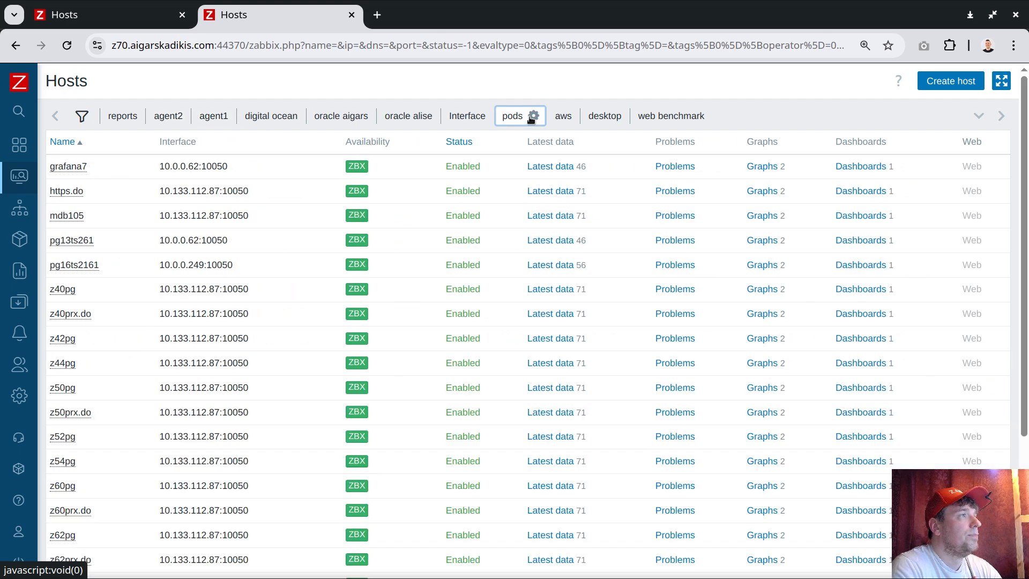
click(165, 119)
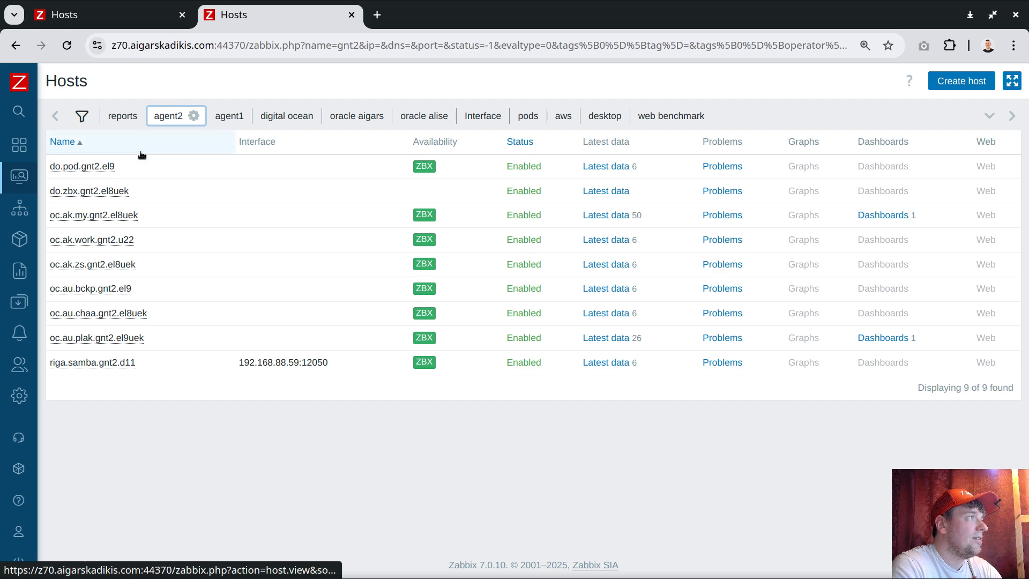
- Examine the saved ppid and gate filters on the monitoring latest data page, including the ppid filter's settings
mouse_move(20, 177)
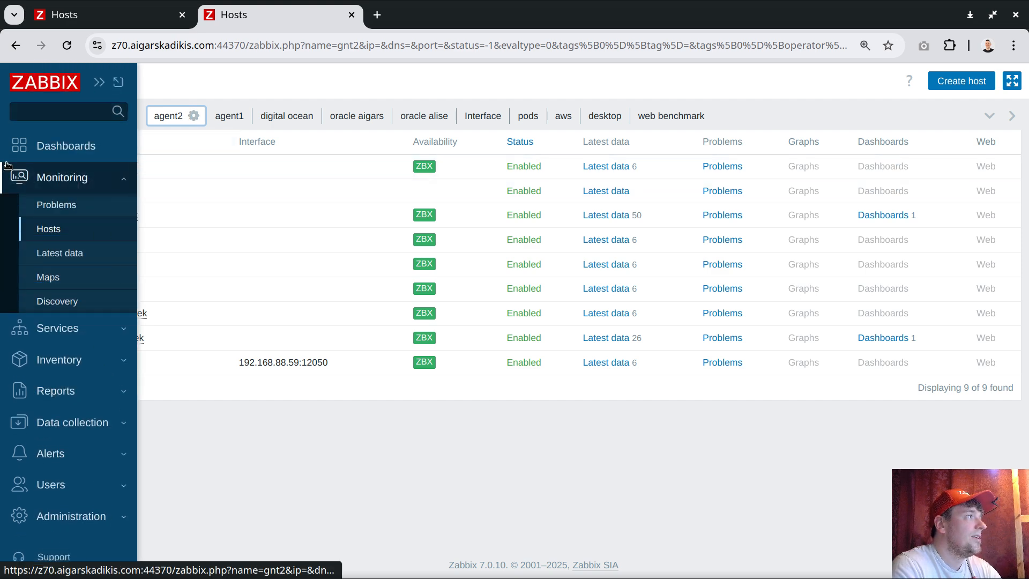
click(57, 257)
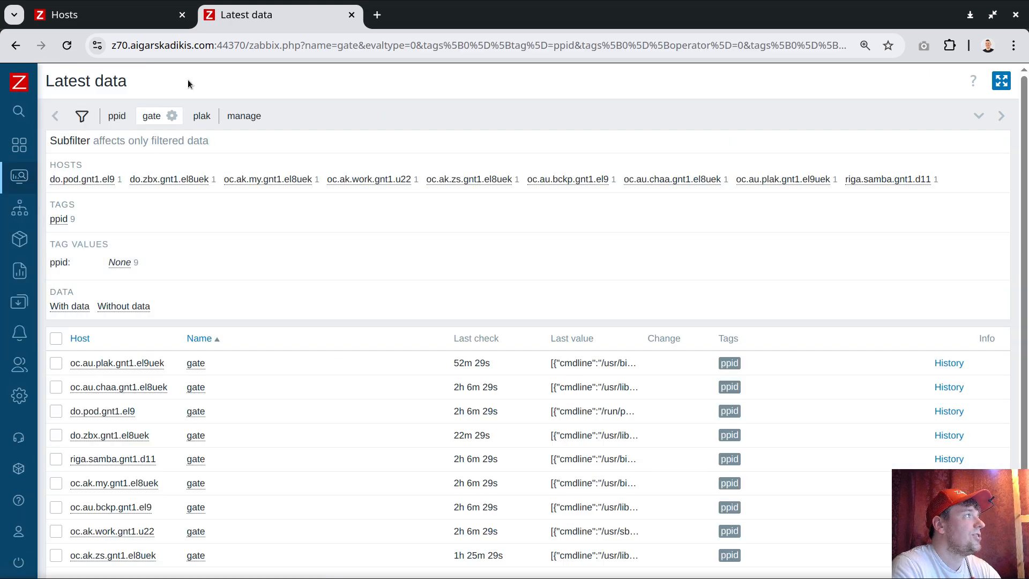
click(117, 116)
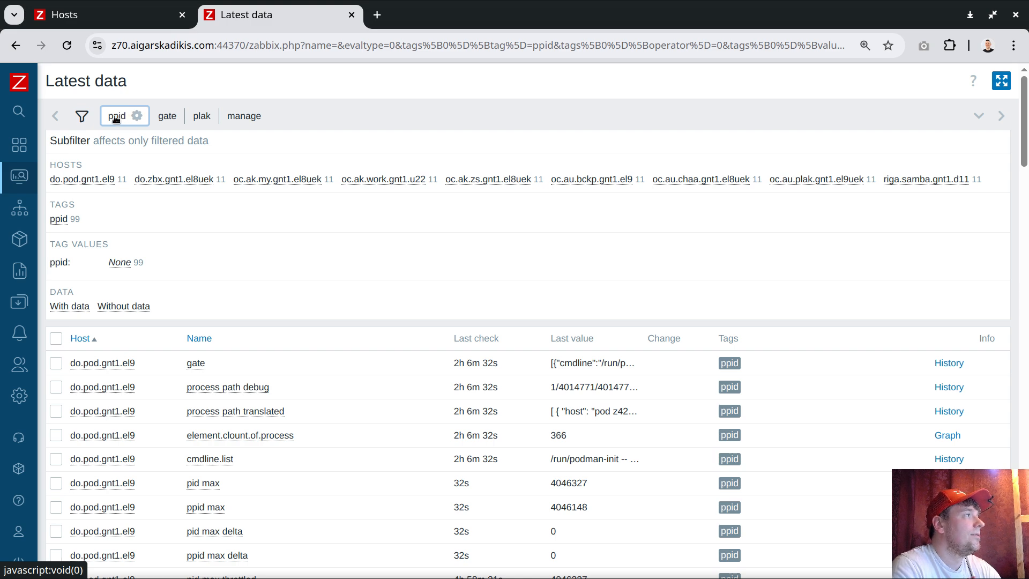
click(115, 118)
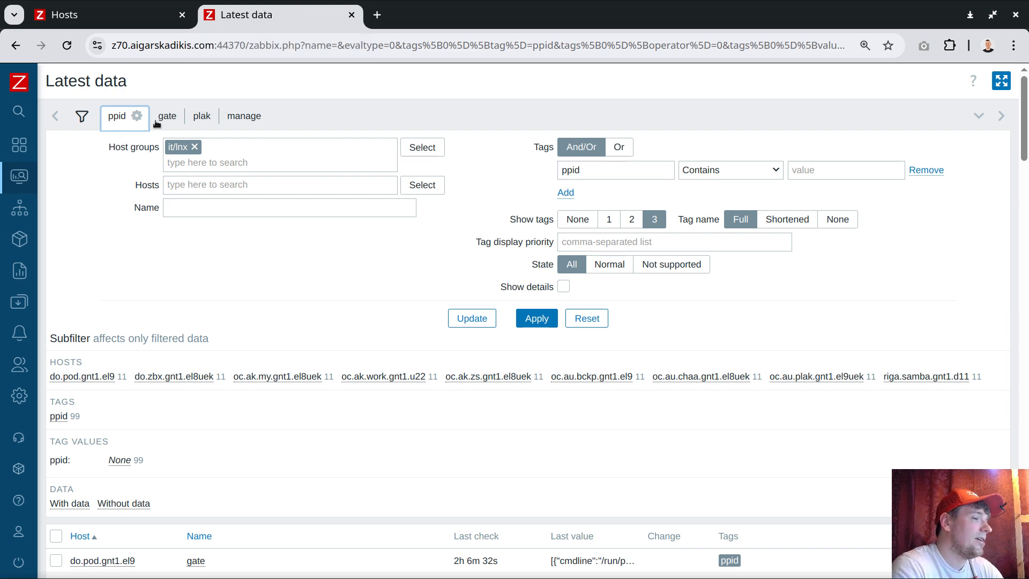
click(119, 117)
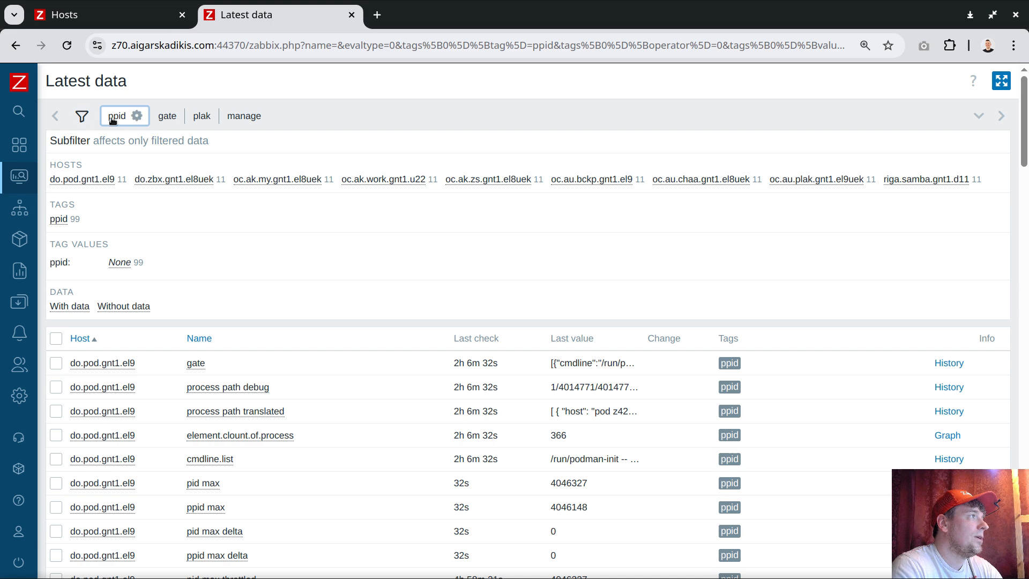
click(164, 119)
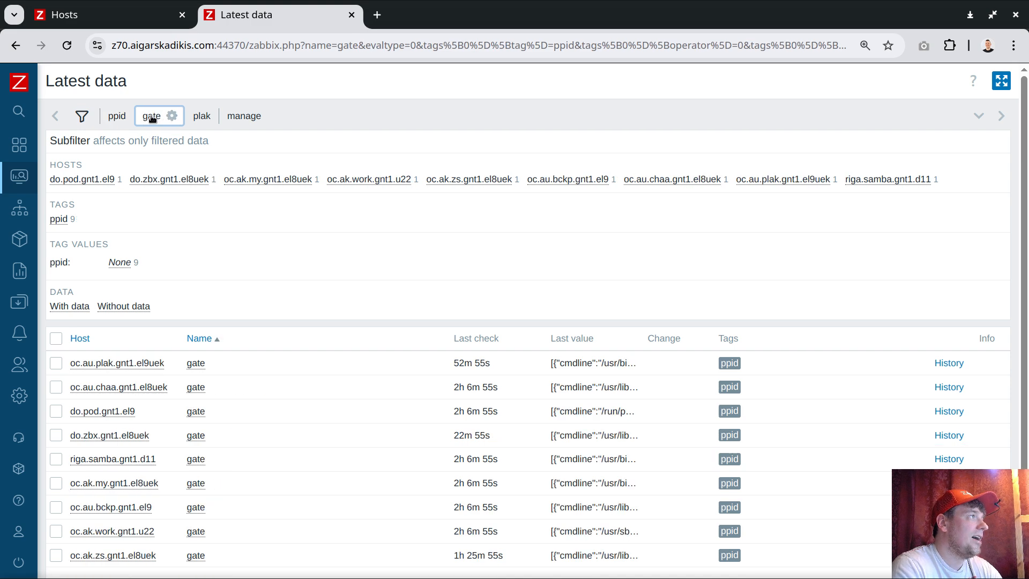
click(152, 118)
click(150, 118)
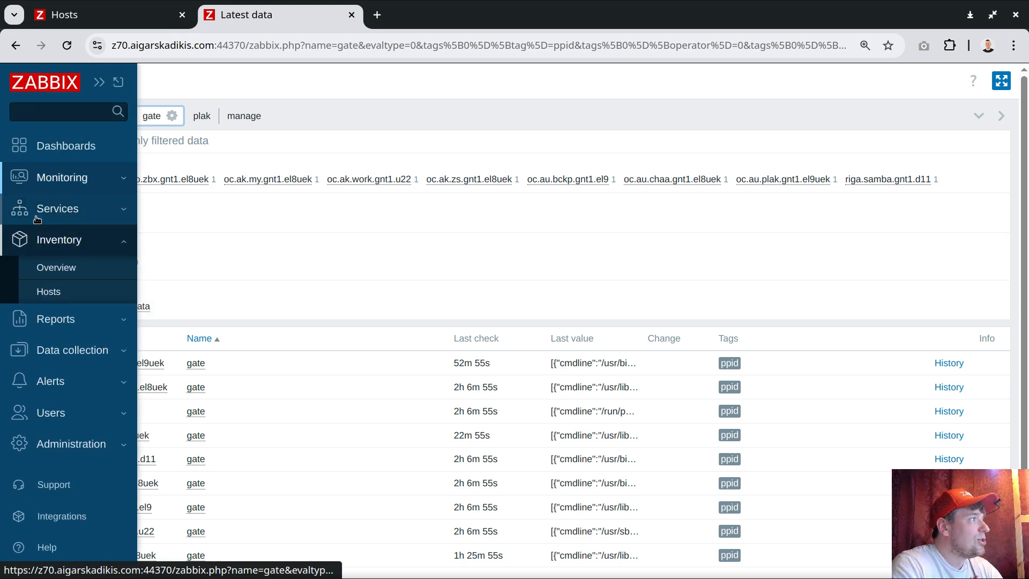
- Inspect the availability details of oc.ak.zs.gnt2.el8uek under agent2 and oc.ak.work.gnt1.u22 under agent1, highlighting the latter's interface IP
click(79, 179)
click(48, 229)
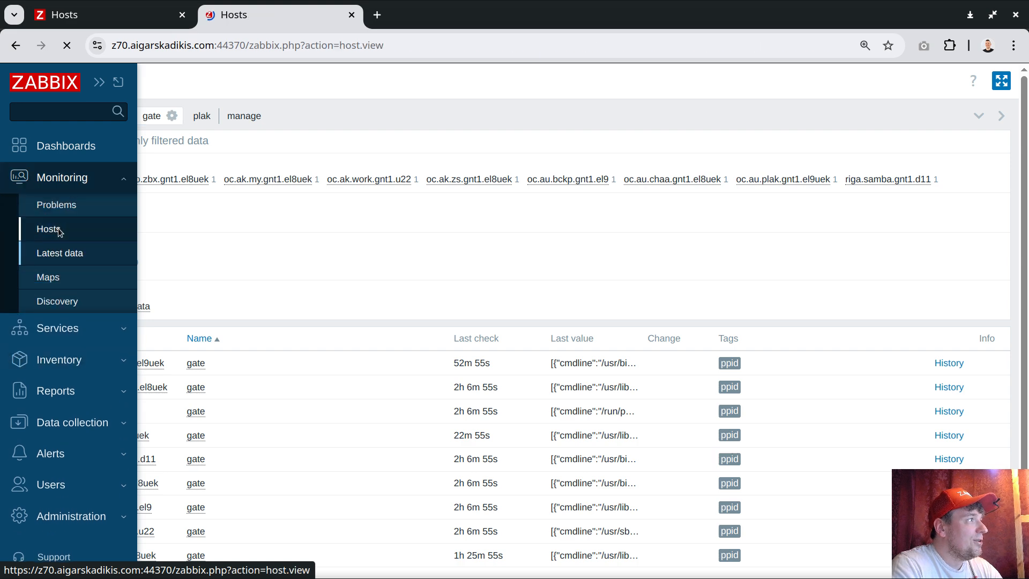
click(433, 263)
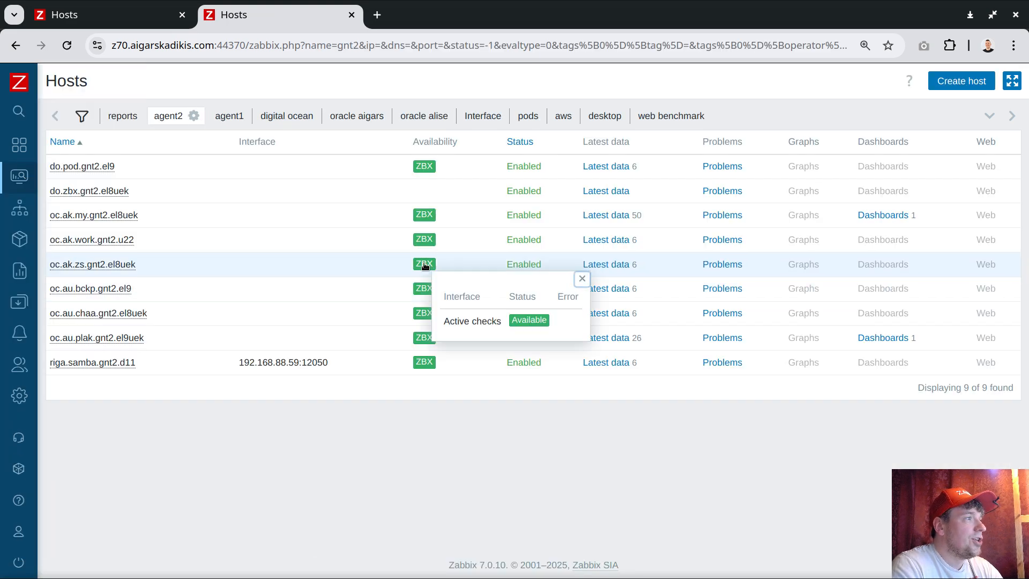
click(230, 116)
click(407, 239)
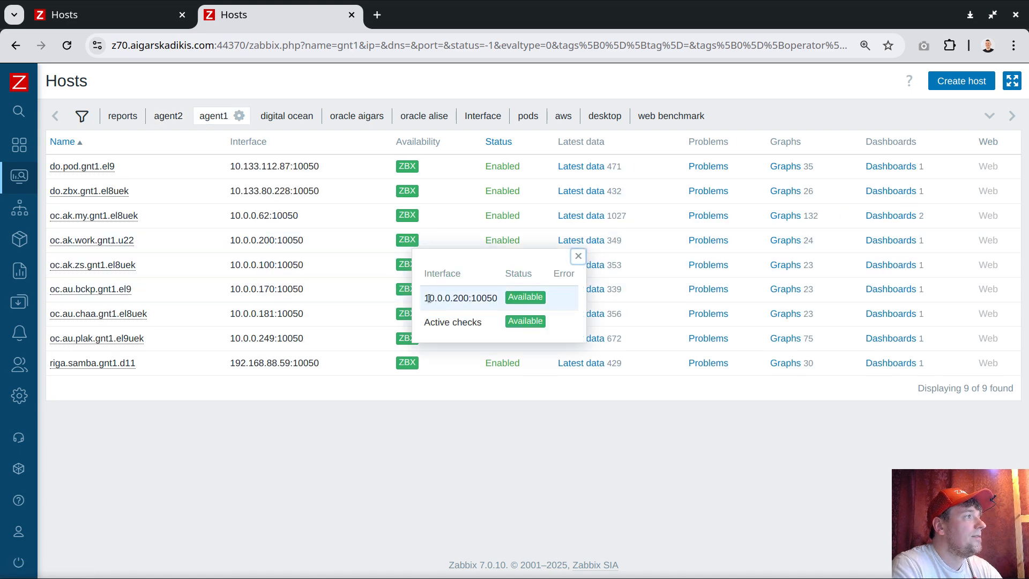
drag(424, 298, 468, 296)
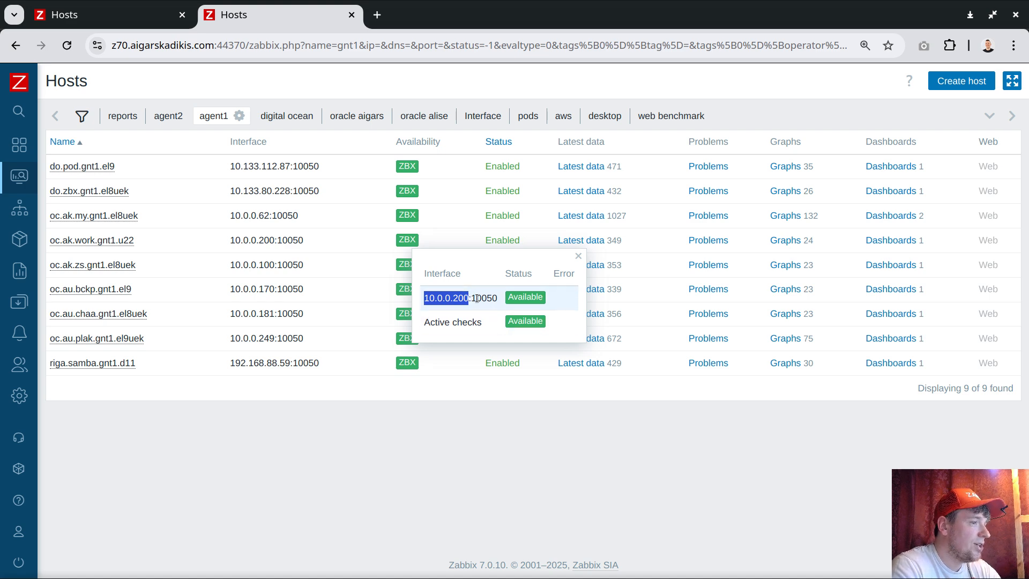
drag(479, 564, 534, 564)
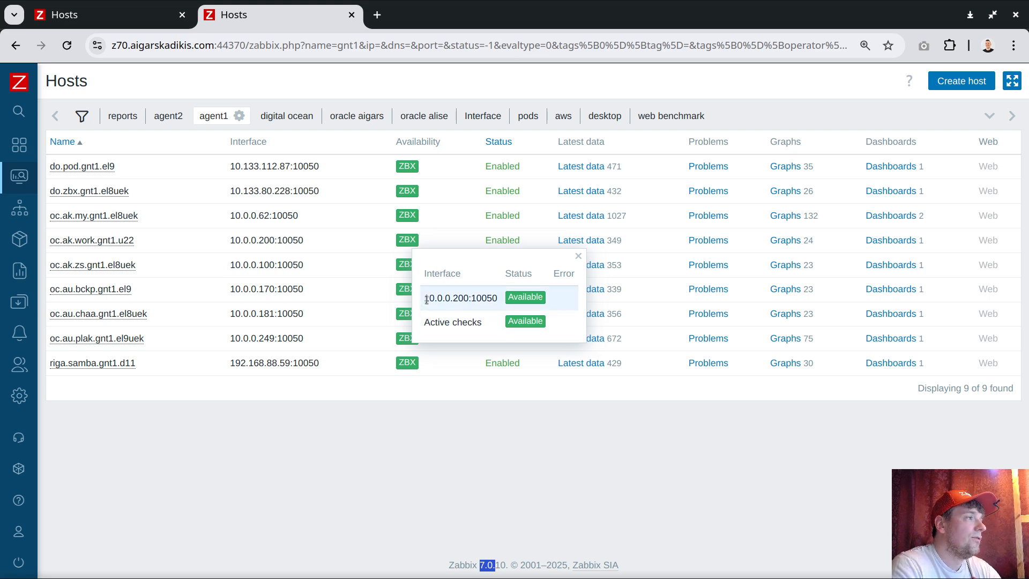
drag(426, 299, 469, 298)
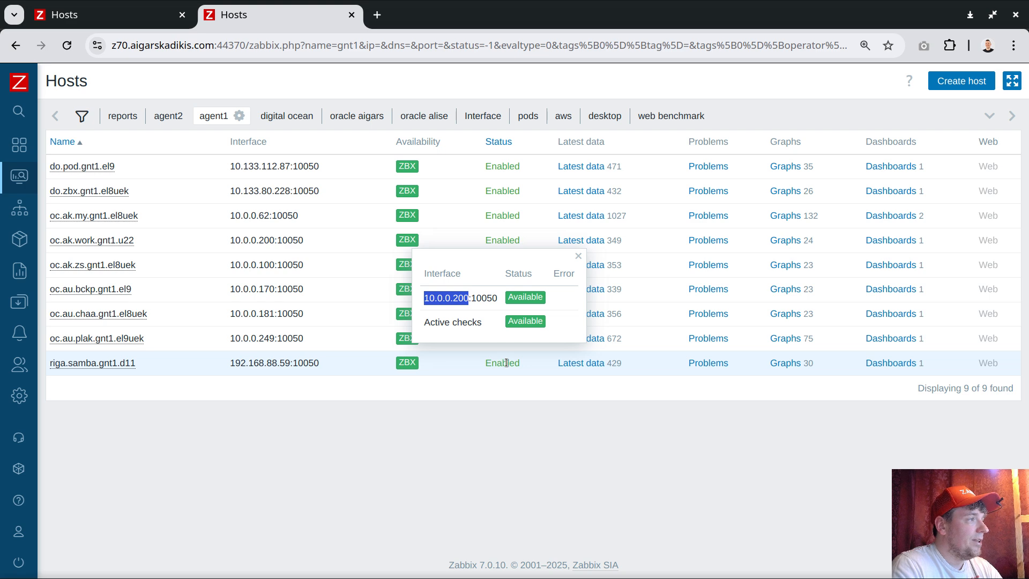
click(577, 257)
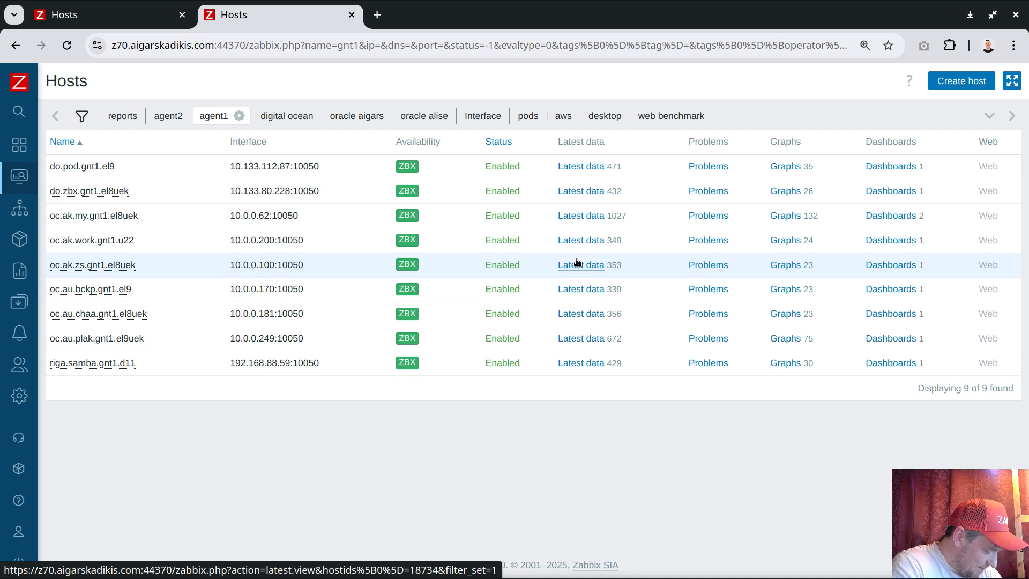
- Open the agentd uptime template's macros and examine the {$AGENTD.UPTIME} value
mouse_move(14, 275)
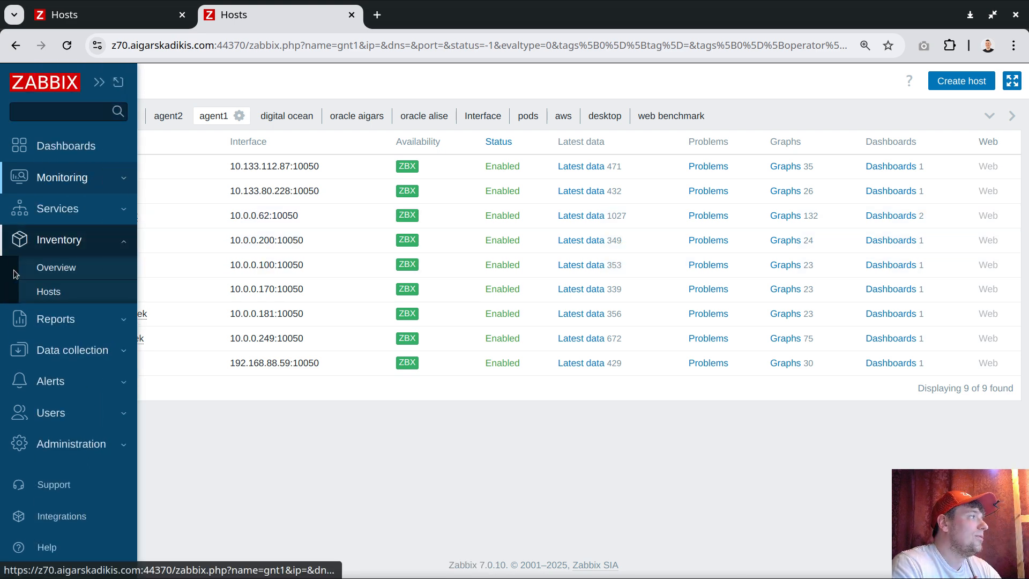
click(59, 349)
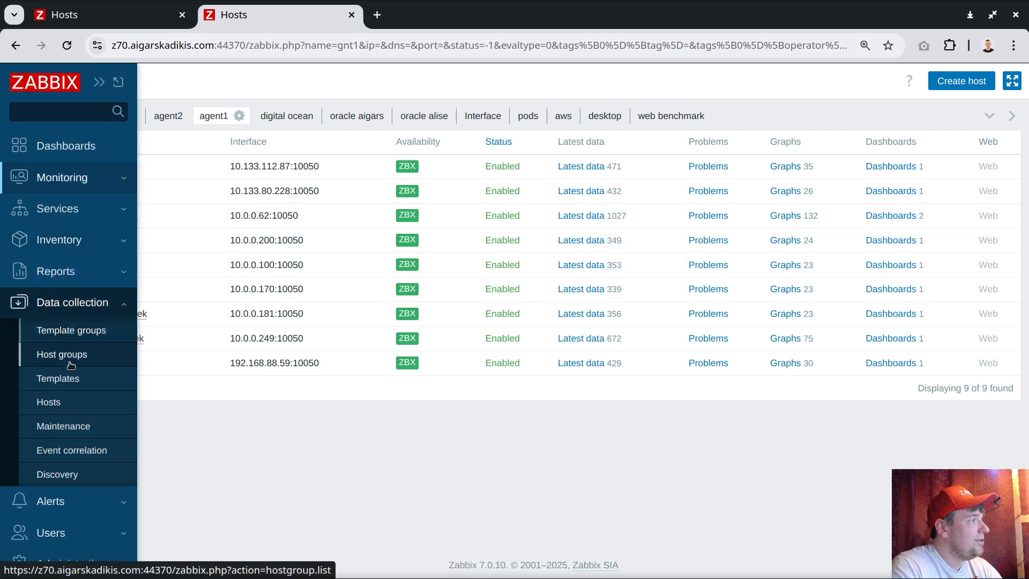
click(65, 378)
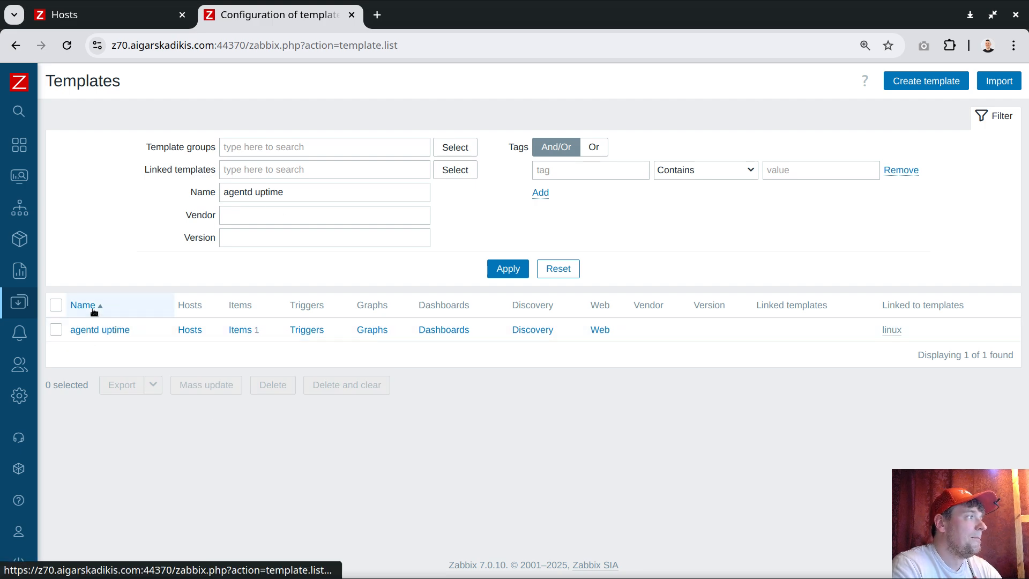
click(87, 330)
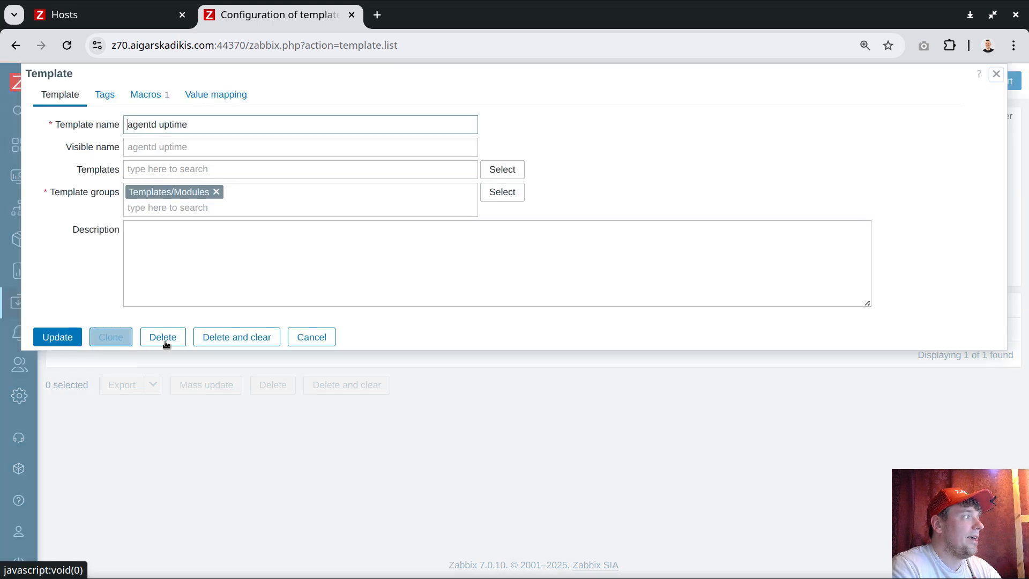
click(148, 97)
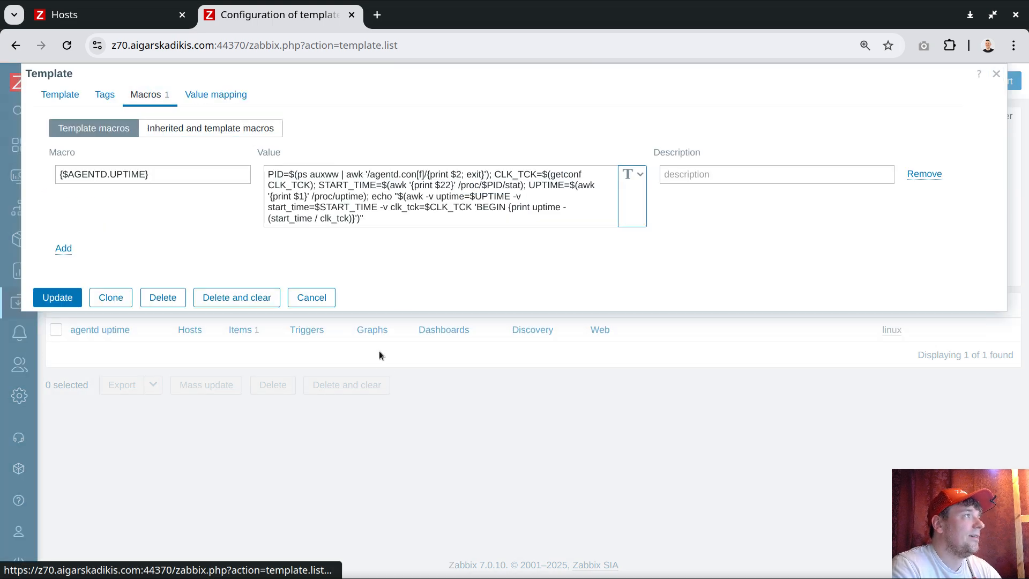
click(382, 220)
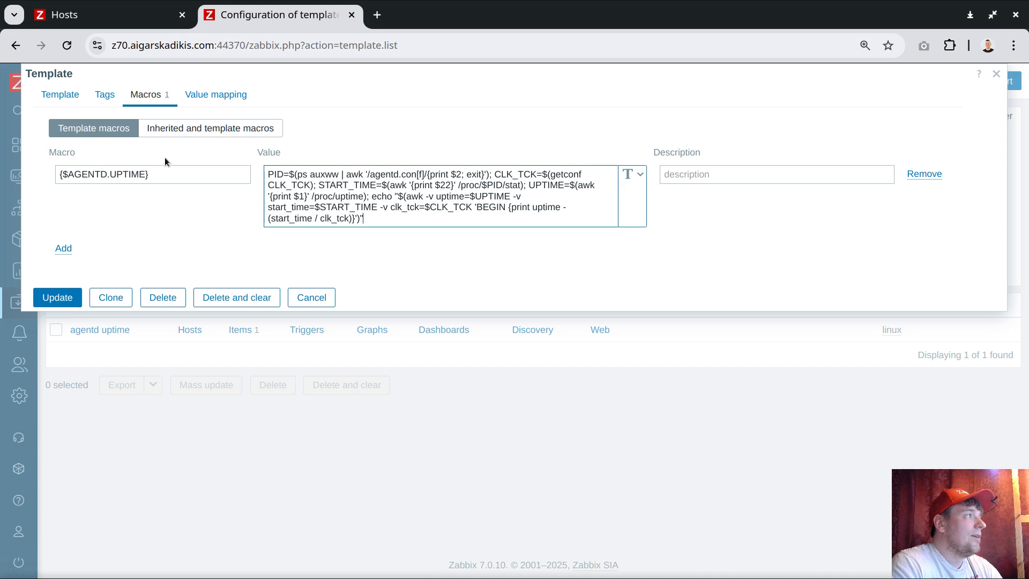
- Copy the full {$AGENTD.UPTIME} macro value, switch to the terminal and run it as a command
drag(373, 225, 327, 171)
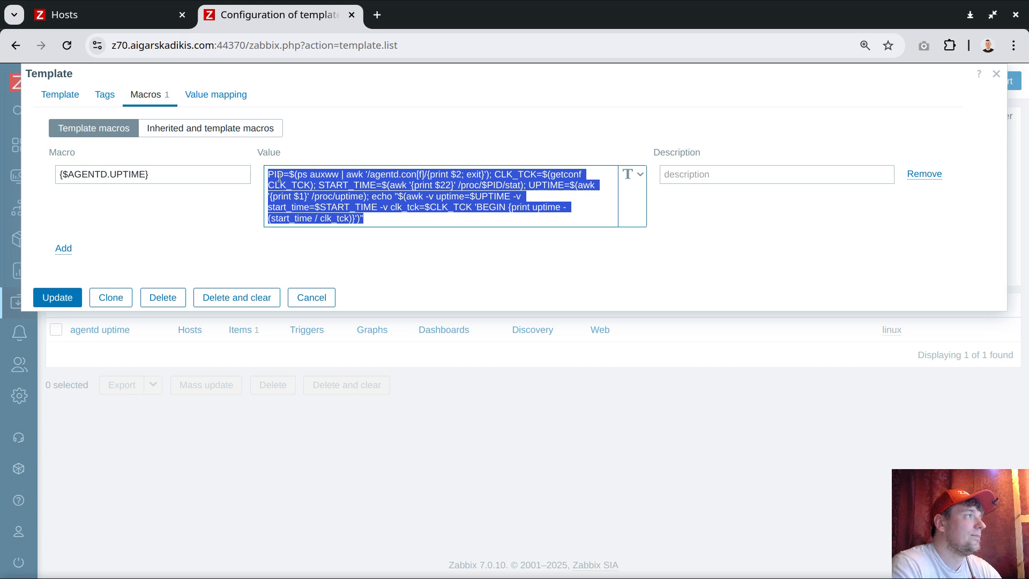
right_click(314, 188)
click(353, 220)
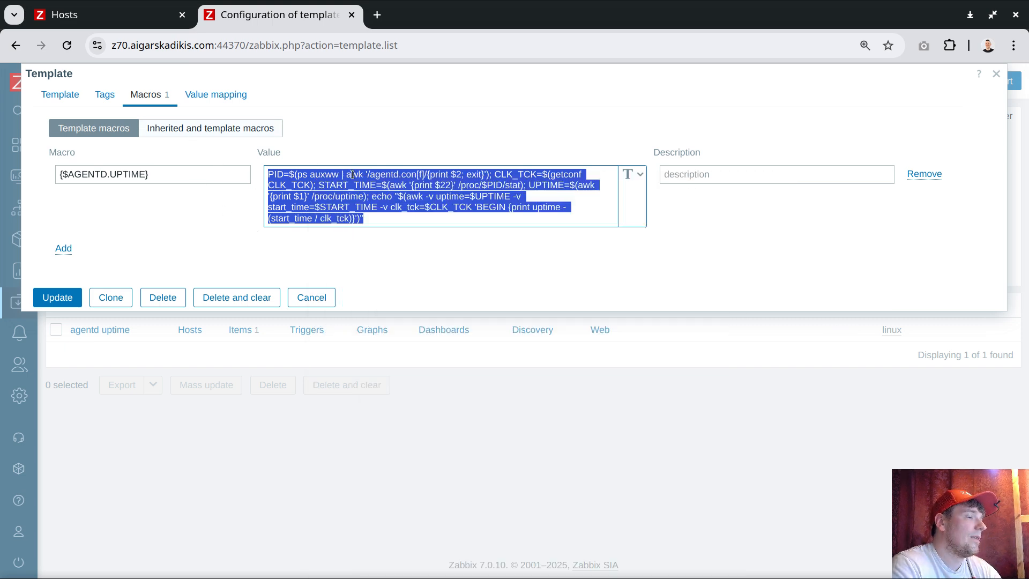
key(alt+Tab)
key(ctrl+shift+v)
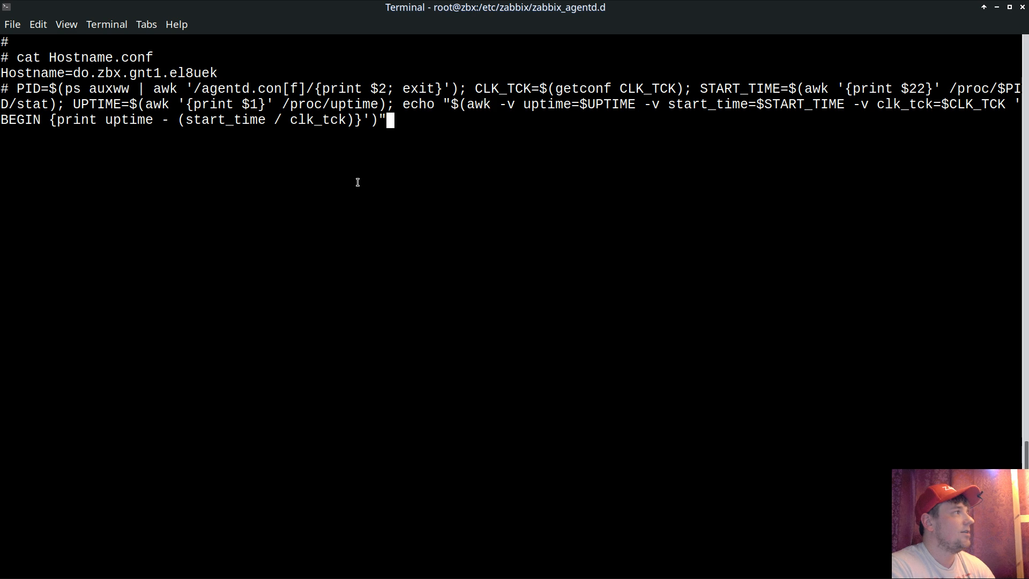
key(Return)
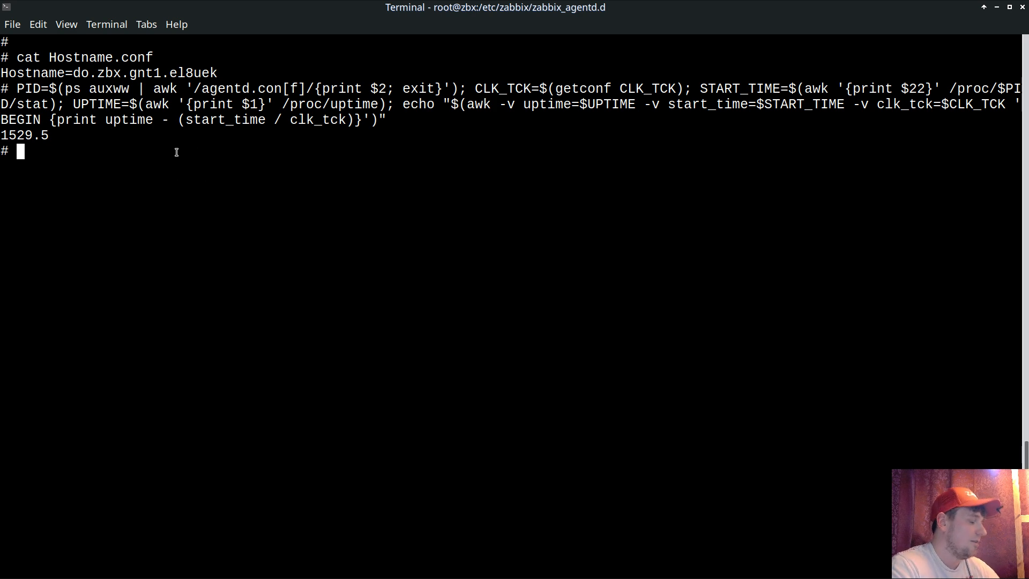
- Check the system's uptime in the terminal with the uptime command
text(uptmie)
key(Return)
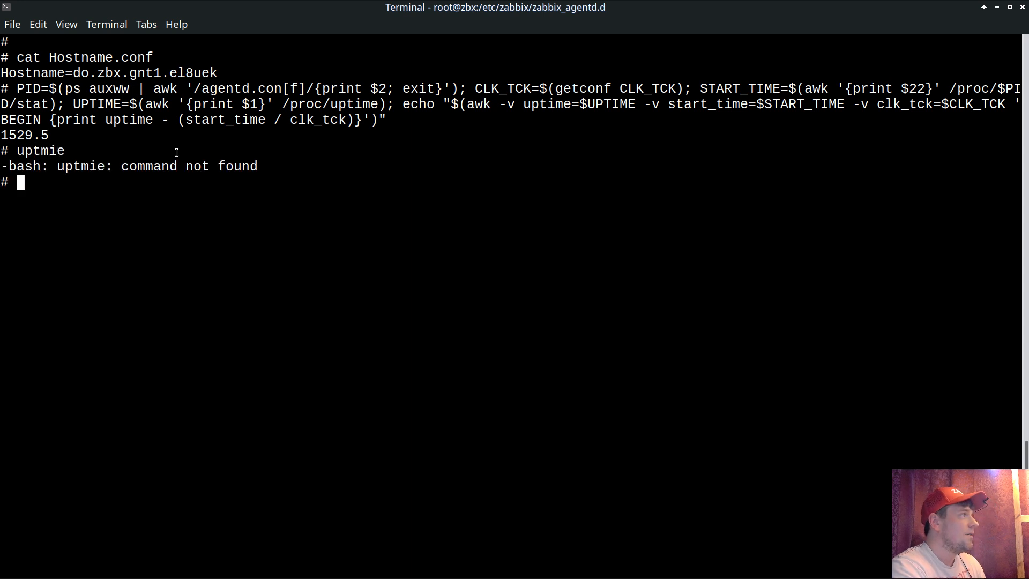
text(uptime)
key(Return)
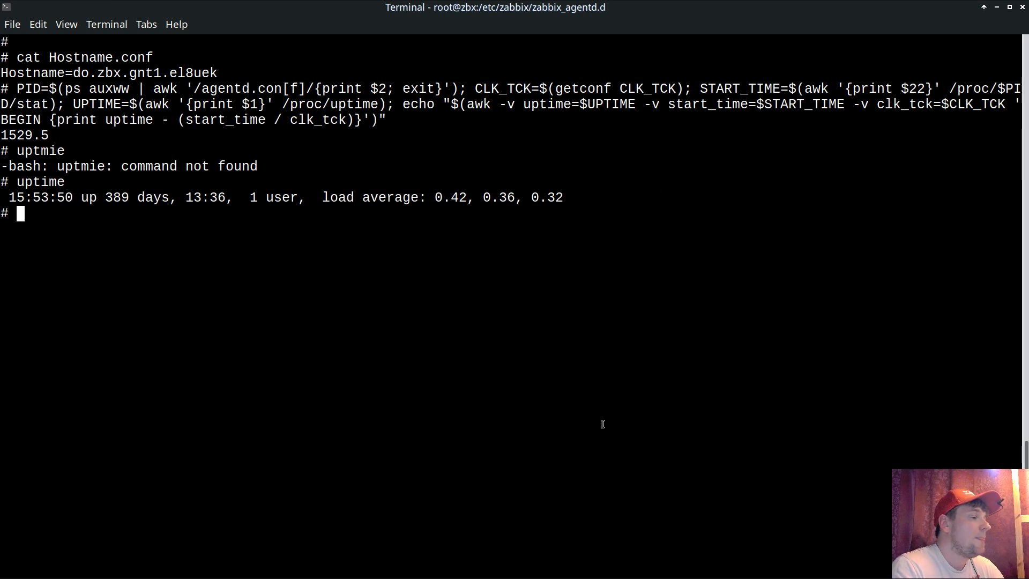
- Switch back to Zabbix in the browser, highlight the {$AGENTD.UPTIME} macro name and close the template form without saving
key(alt+Tab)
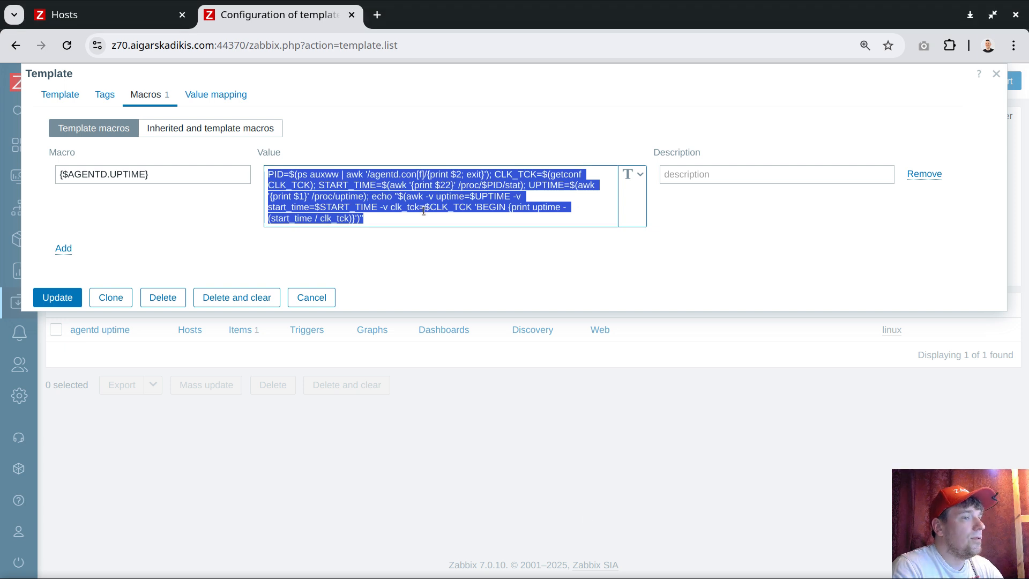
click(401, 216)
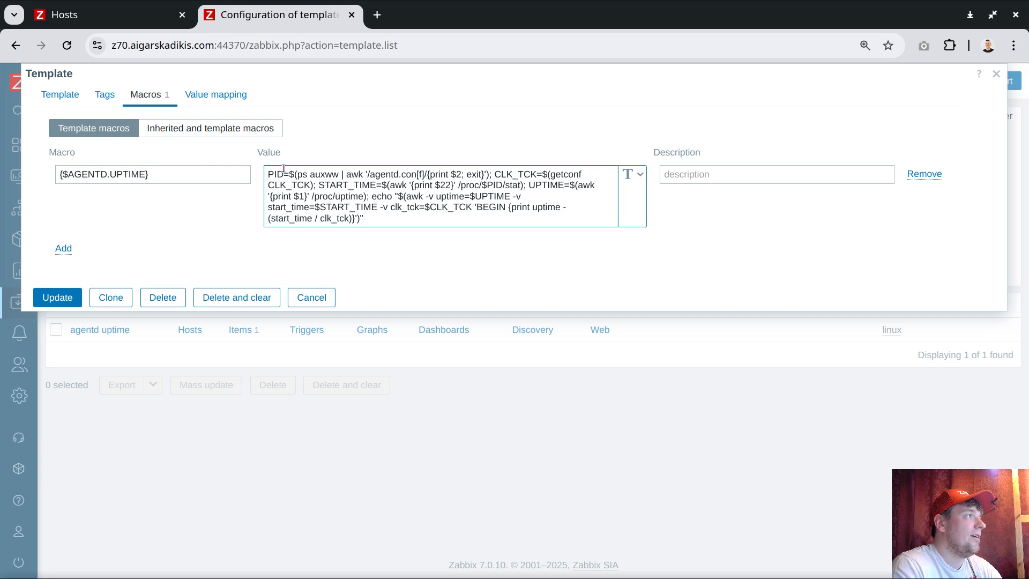
triple_click(135, 182)
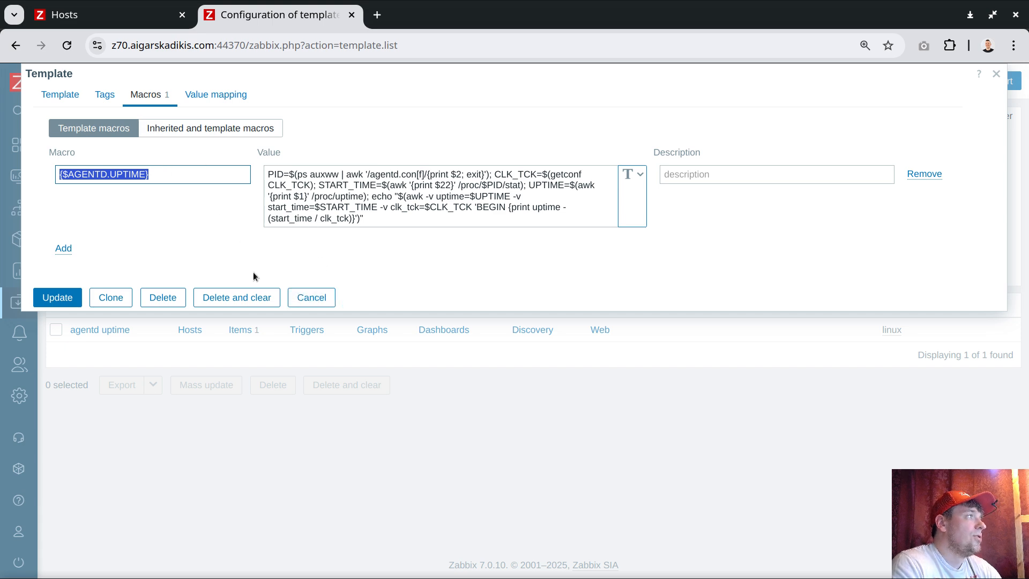
click(312, 290)
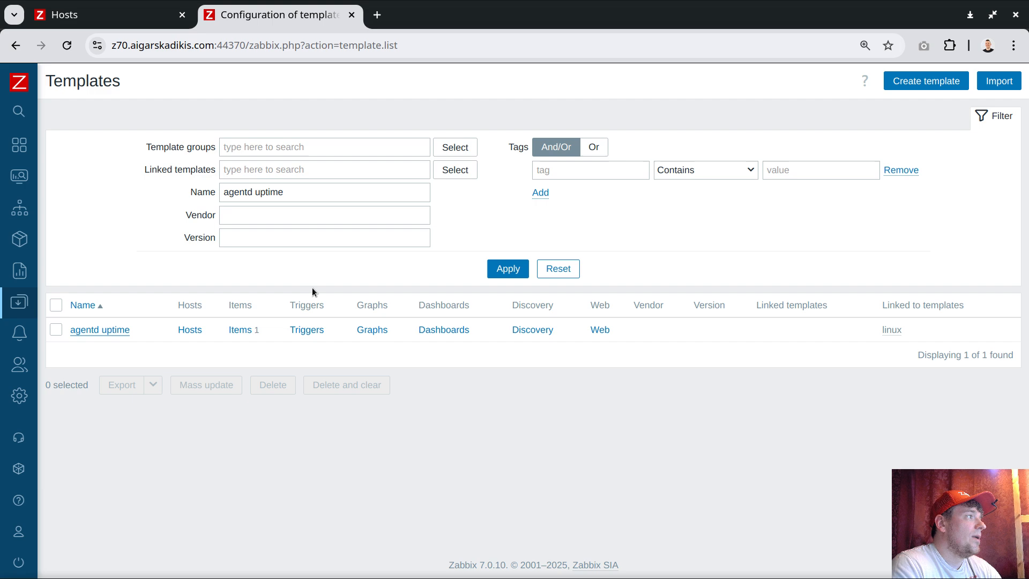
- Open the agentd uptime template's items and examine the quoted macro parameter in the system.run key
click(240, 331)
drag(305, 170, 333, 169)
drag(351, 169, 361, 168)
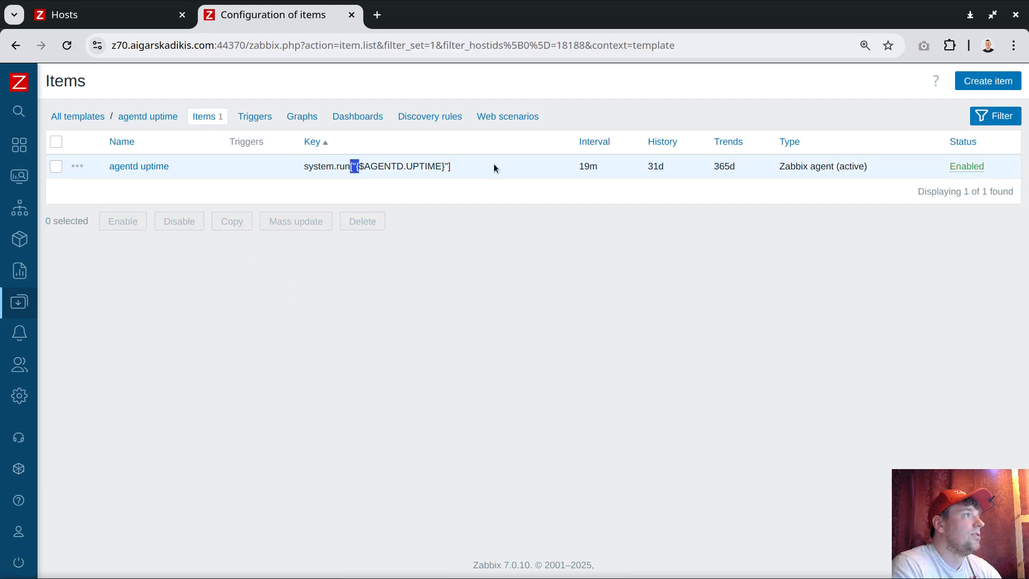
click(449, 167)
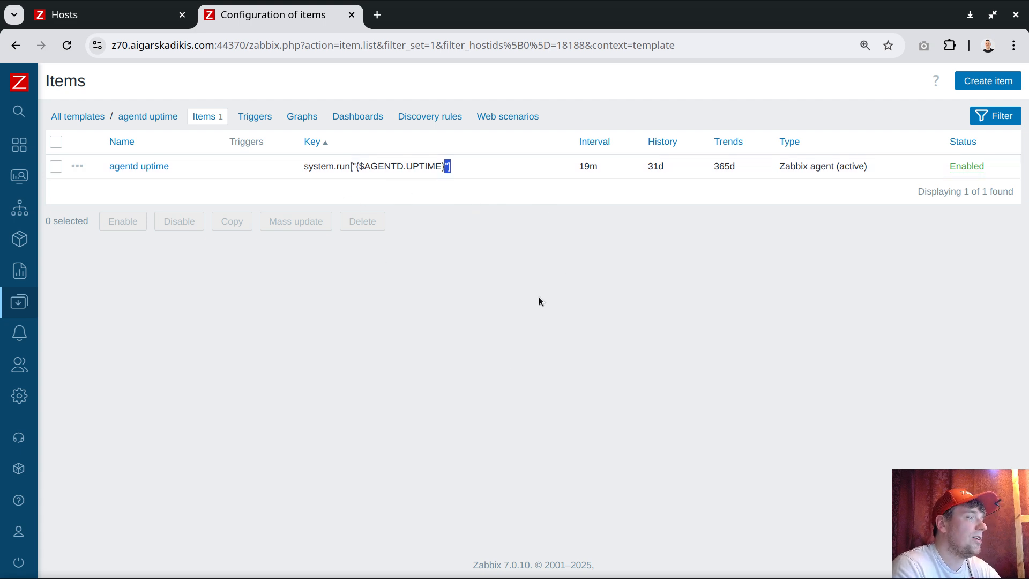
- Review the template's {$AGENTD.UPTIME} macro value, close the form without saving and highlight the macro parameter in the item key
click(144, 116)
click(150, 97)
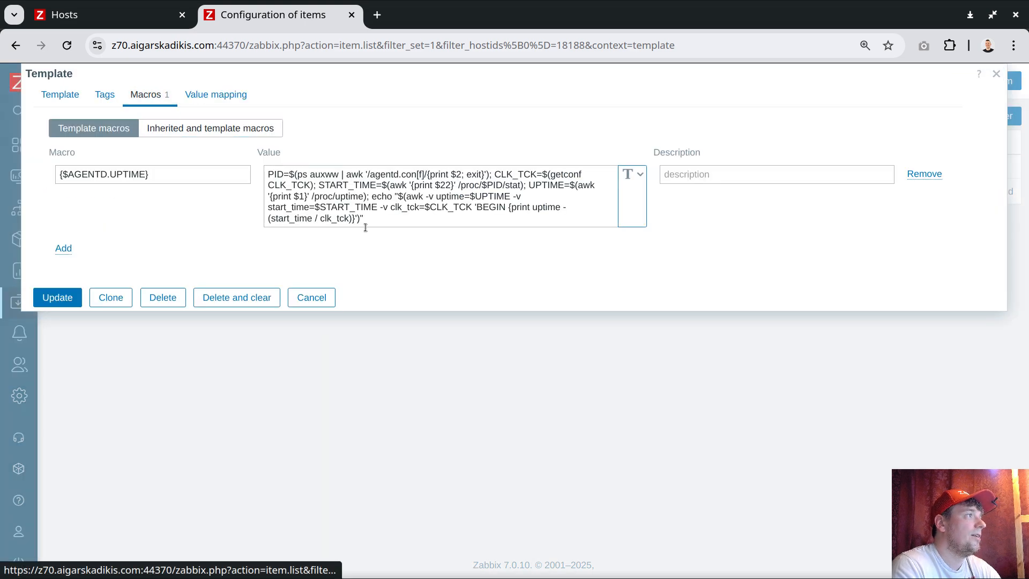
drag(364, 224, 222, 157)
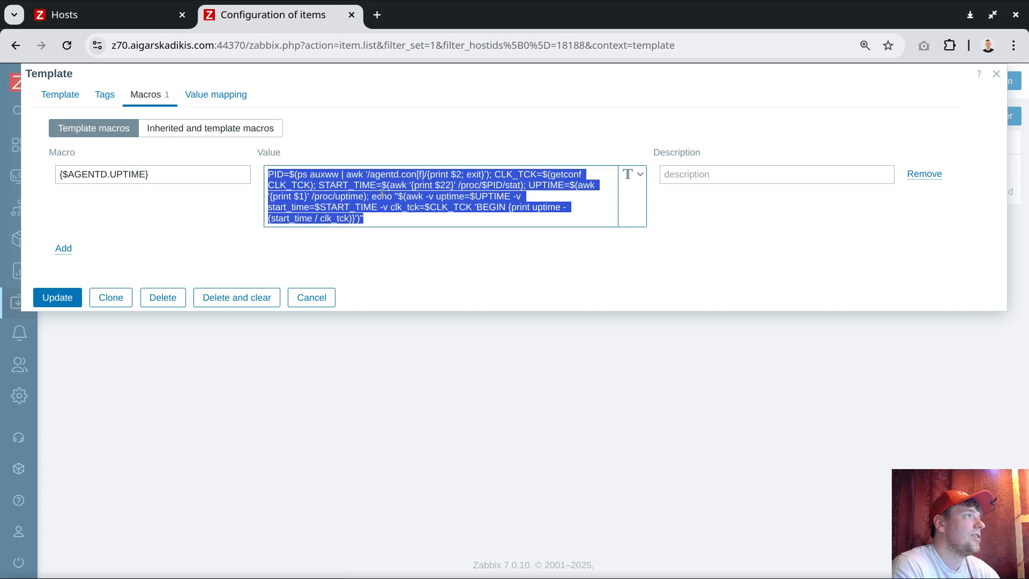
click(317, 299)
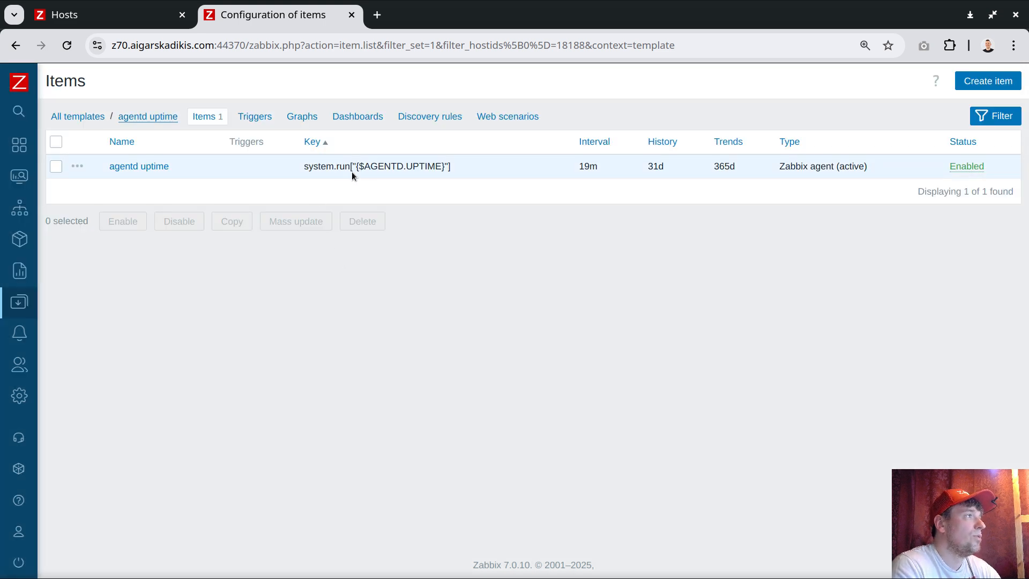
drag(351, 167, 456, 169)
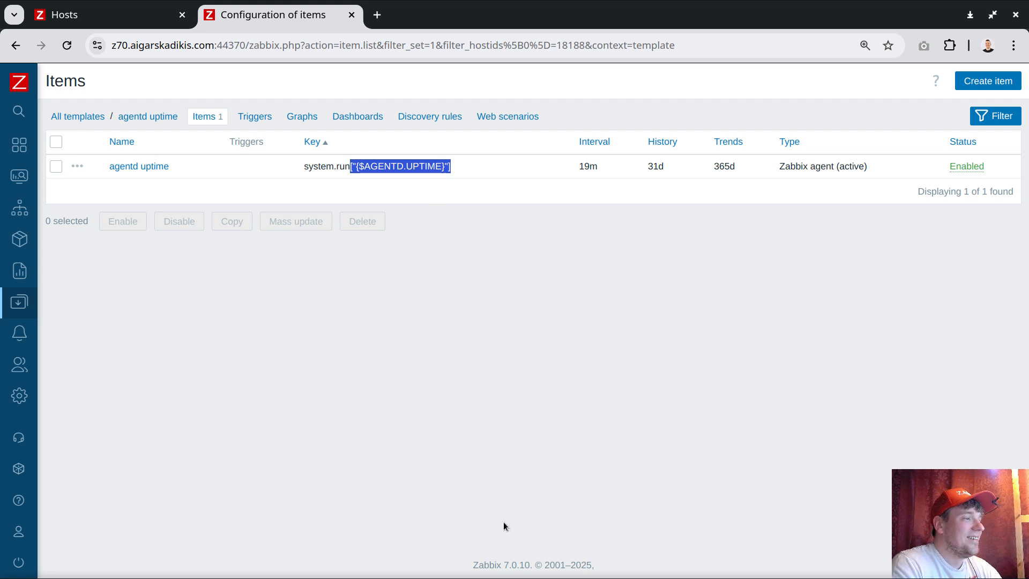
- Highlight the Zabbix version number in the page footer and the Discovery rules link of the template
drag(499, 563, 519, 565)
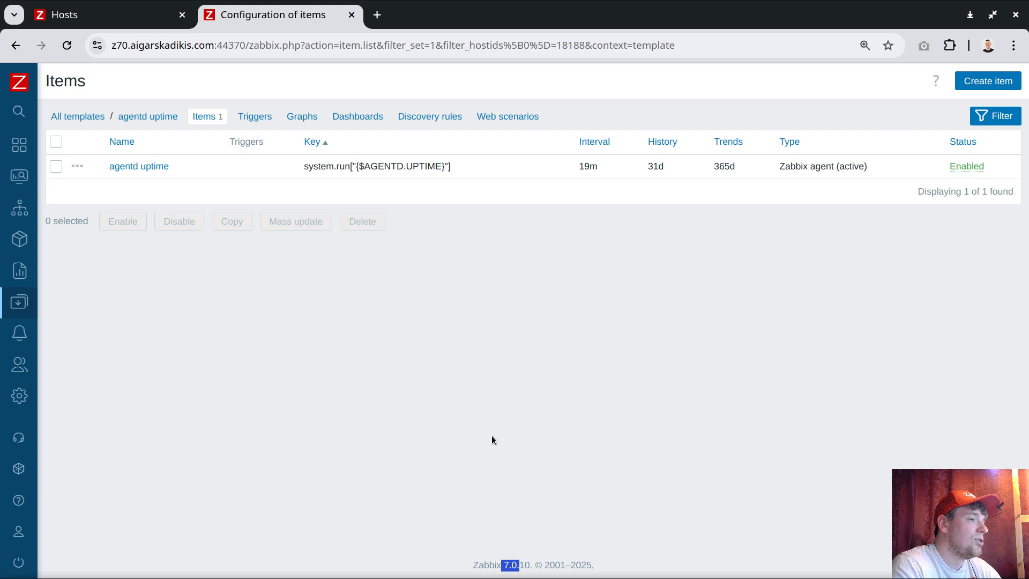
mouse_move(33, 498)
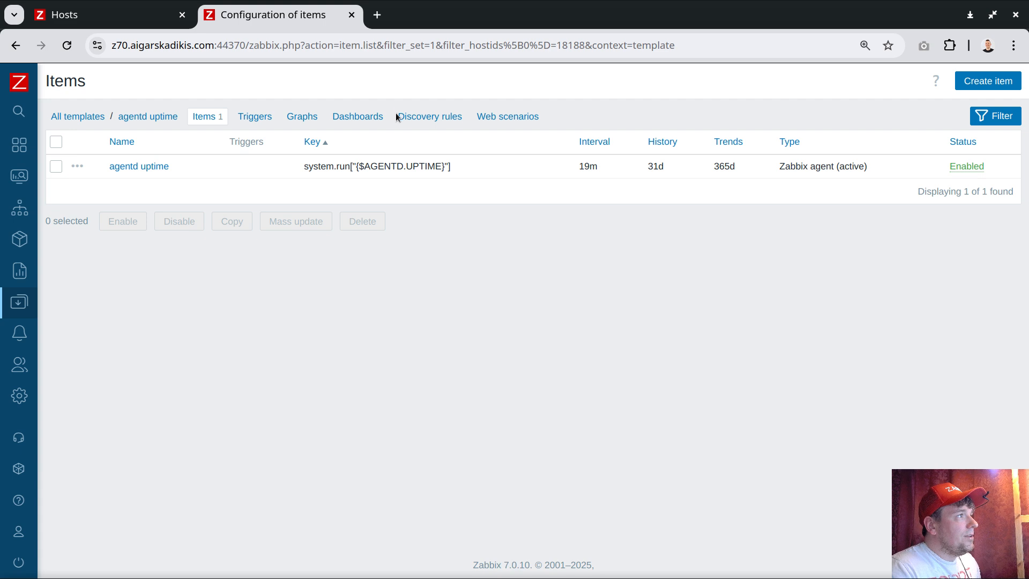
drag(396, 112, 462, 117)
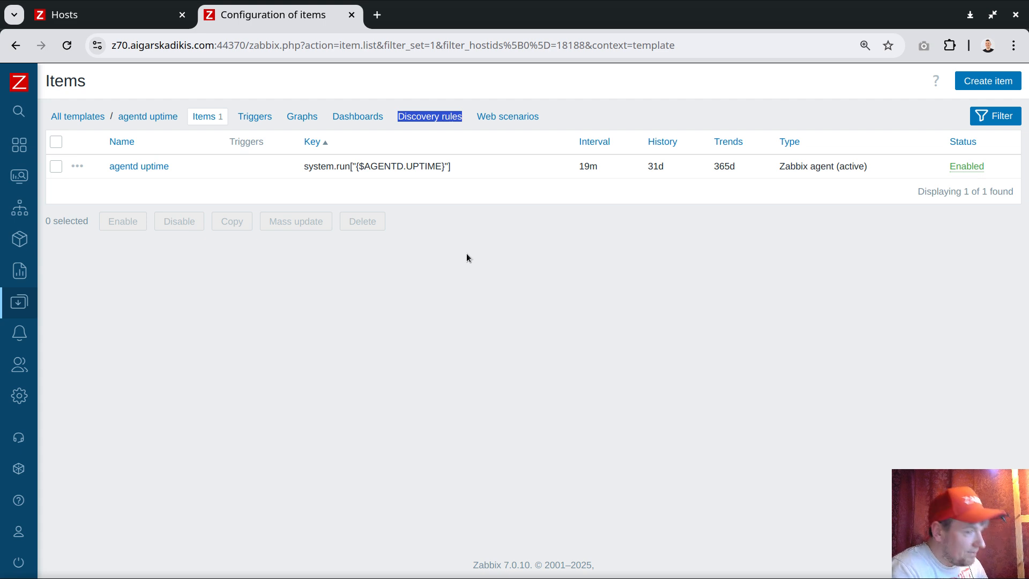
- Try overriding the agentd uptime item's timeout with 1s and close the item form without saving
click(152, 167)
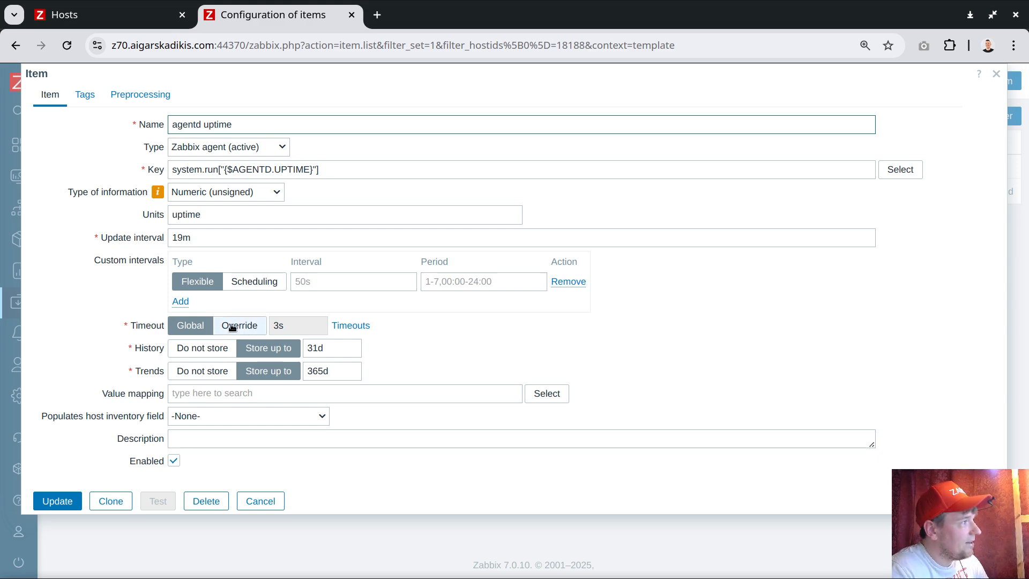
click(219, 332)
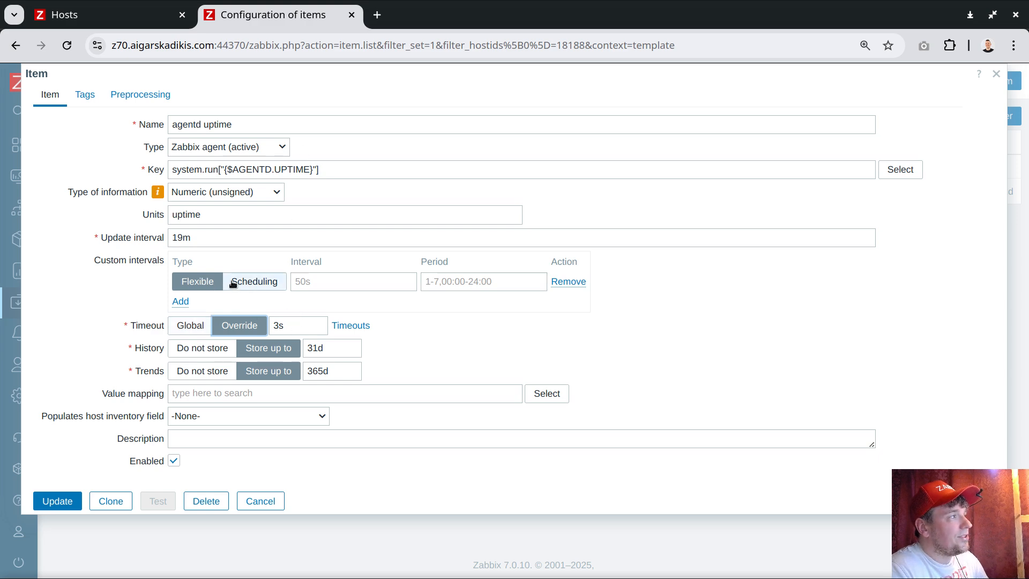
double_click(277, 325)
drag(277, 325, 265, 326)
click(288, 326)
text(1s)
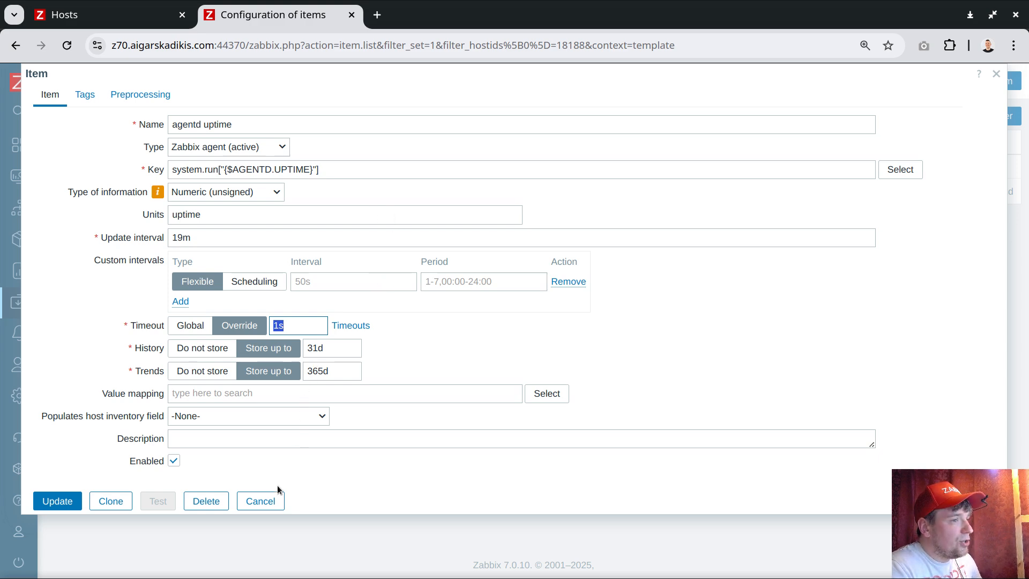
click(267, 500)
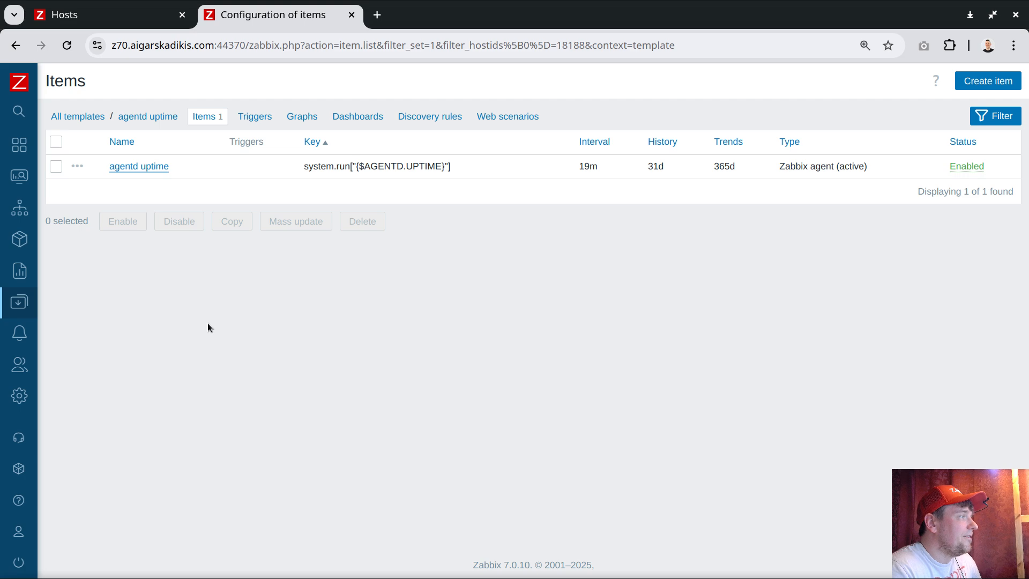
- Go to the list of trigger actions
mouse_move(2, 278)
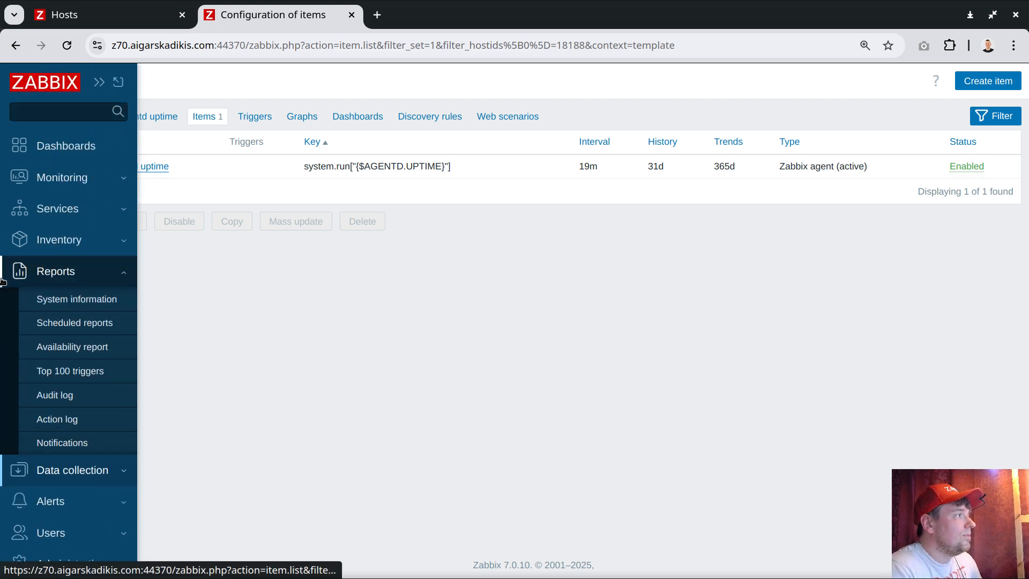
click(68, 471)
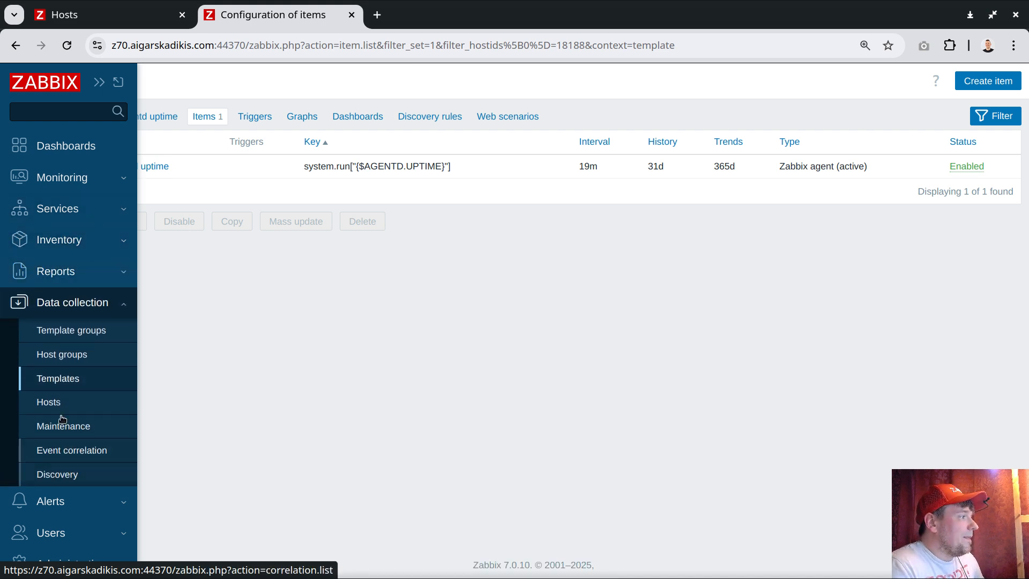
click(70, 277)
click(59, 502)
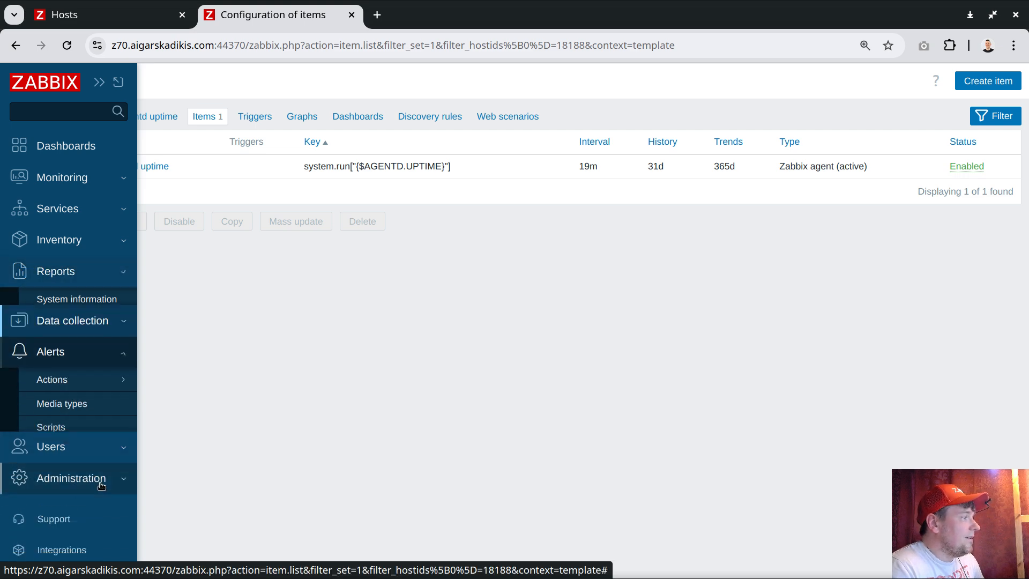
mouse_move(61, 362)
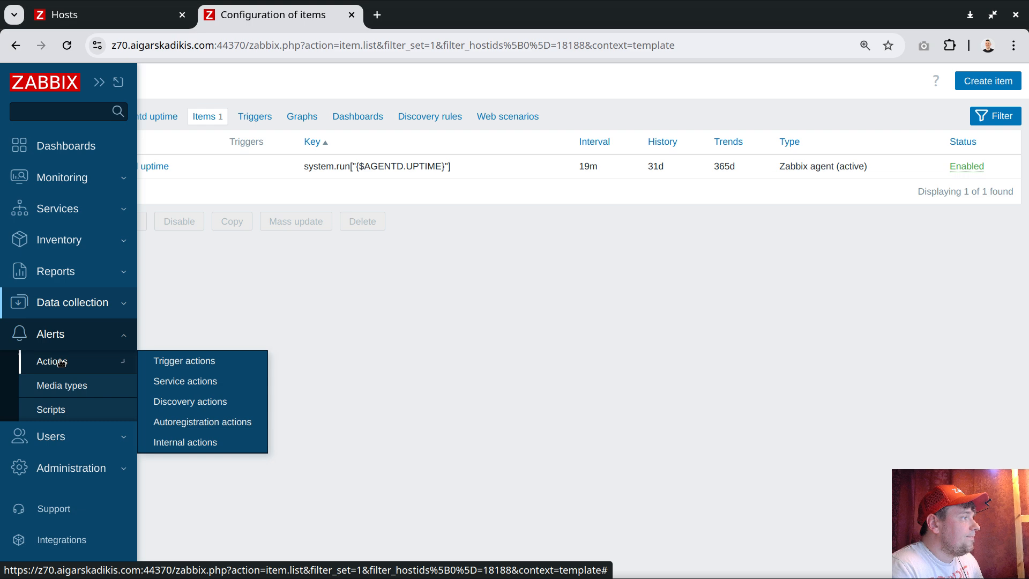
click(178, 362)
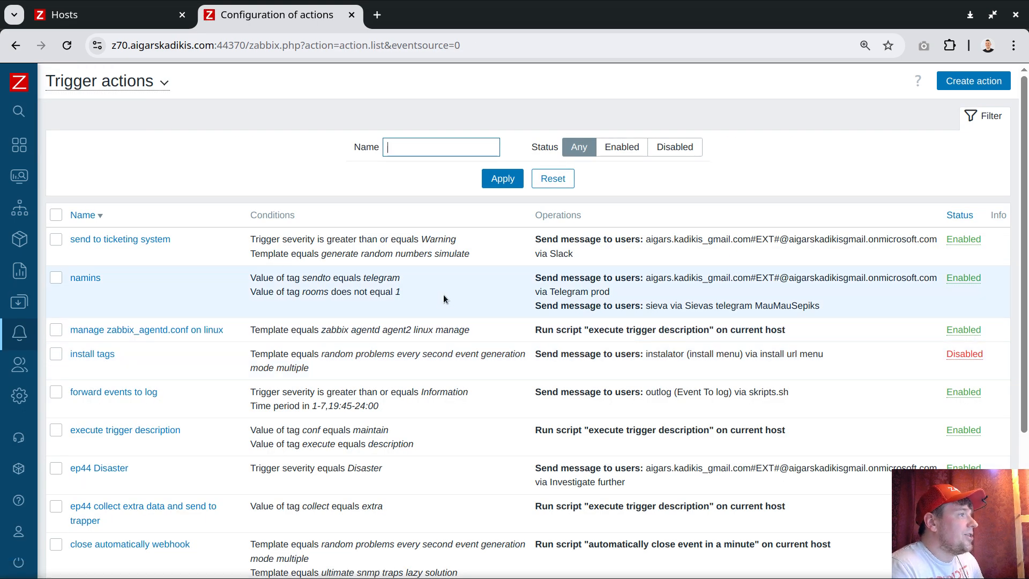
- Examine the operation details of the "execute trigger description" action and close its forms without saving
click(150, 430)
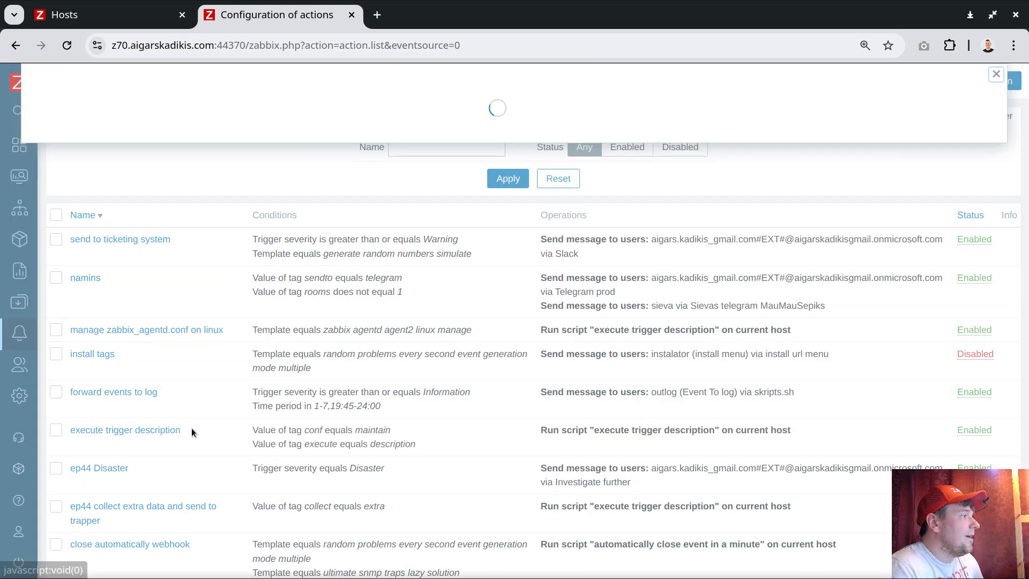
click(110, 94)
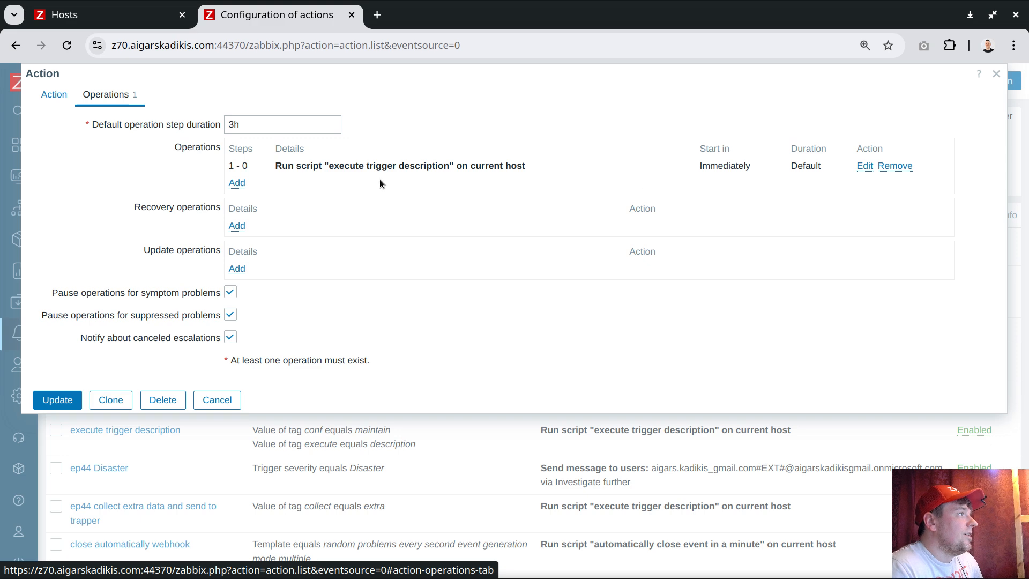
click(864, 167)
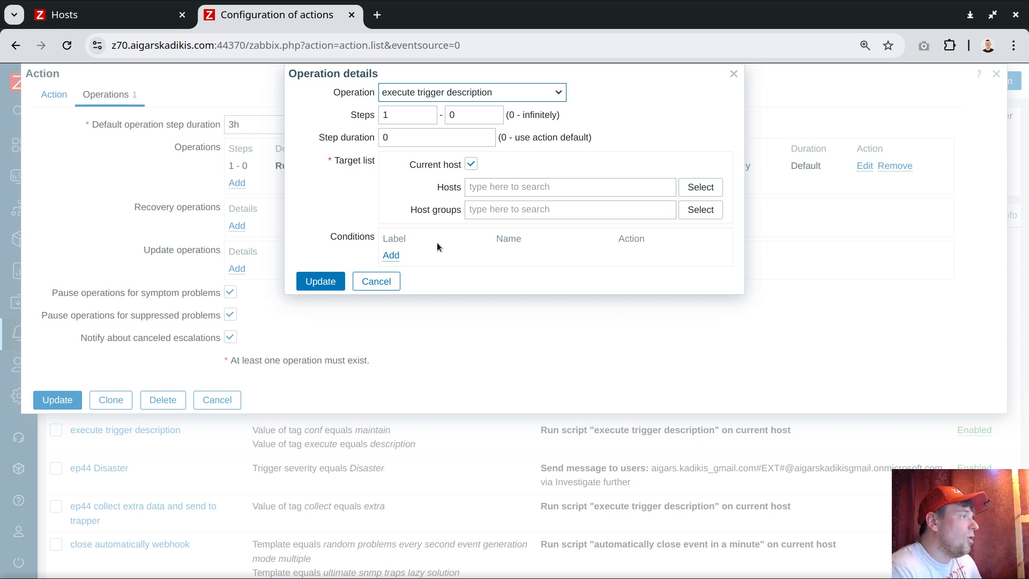
click(376, 282)
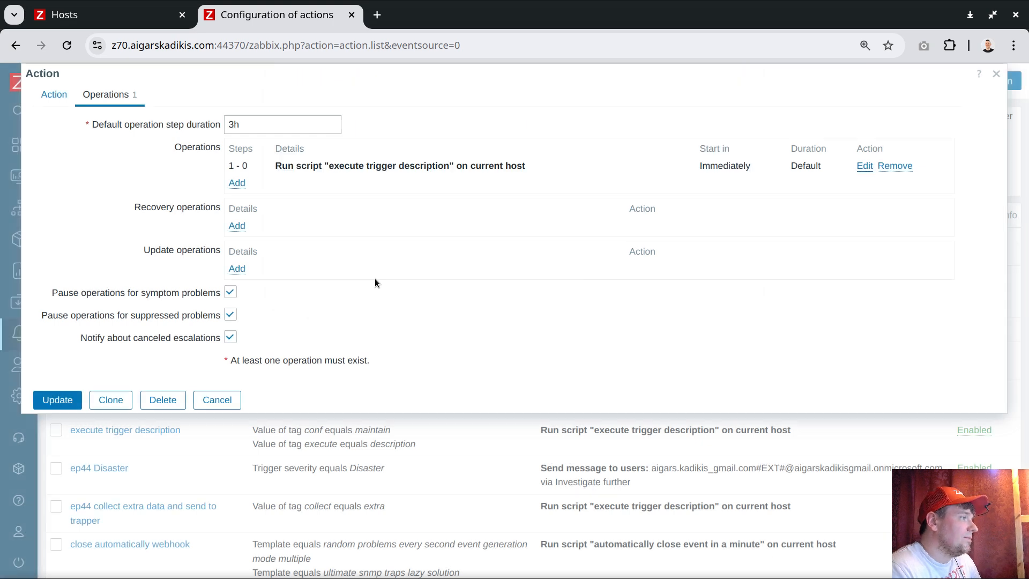
click(217, 398)
- Start a new item on the Zabbix server host and set its type to Zabbix agent (active)
mouse_move(32, 327)
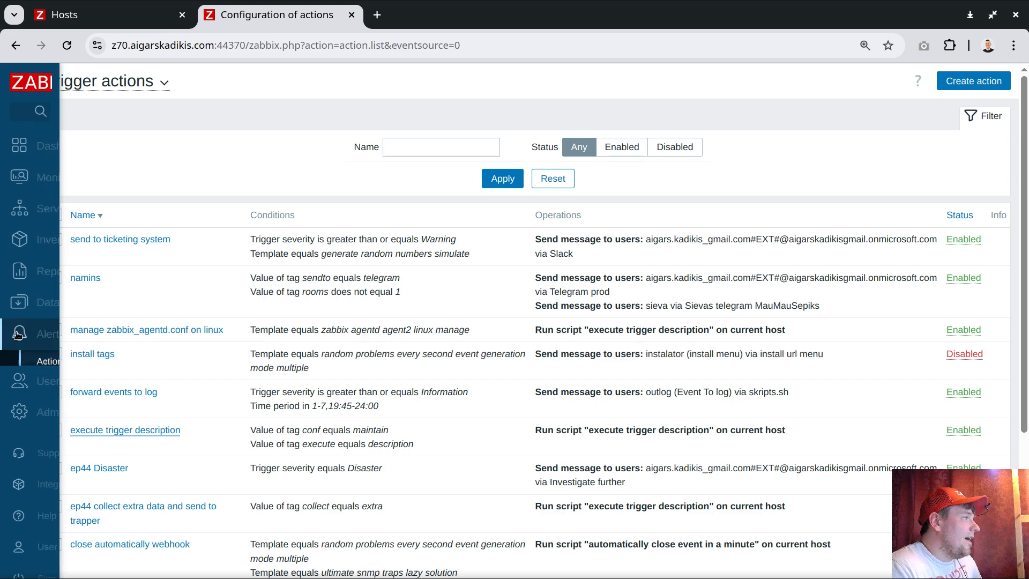
click(85, 305)
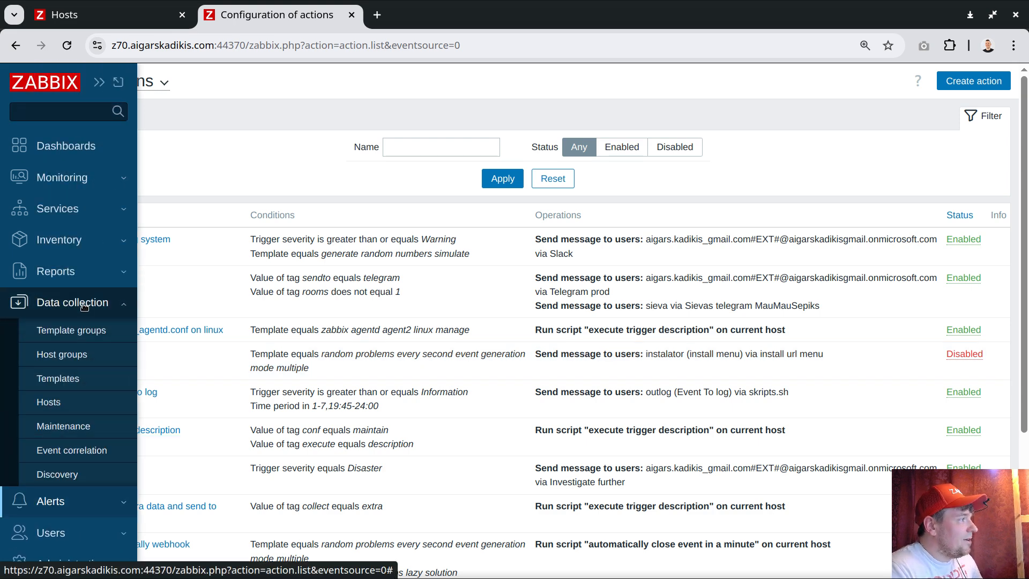
click(50, 403)
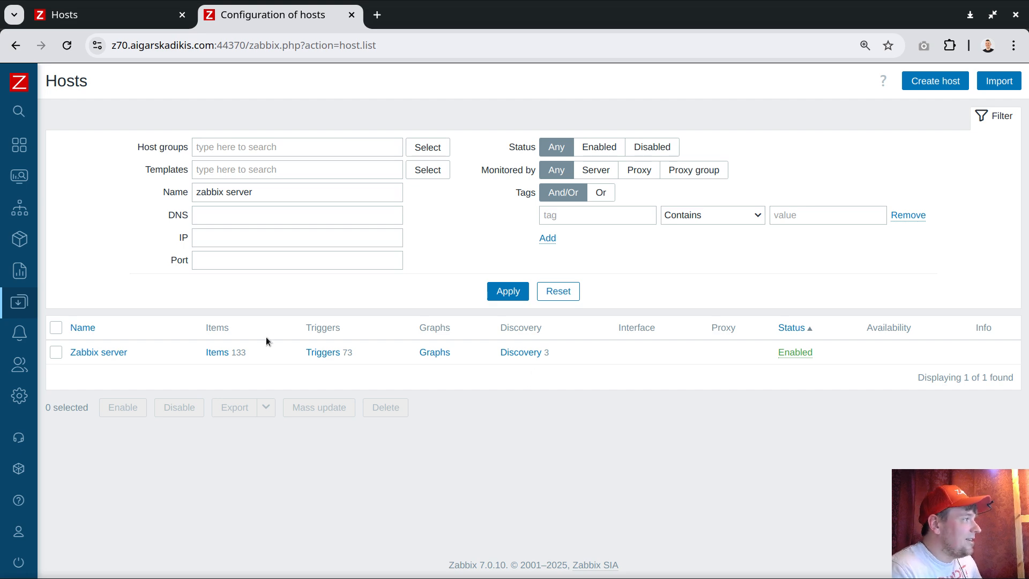
click(217, 353)
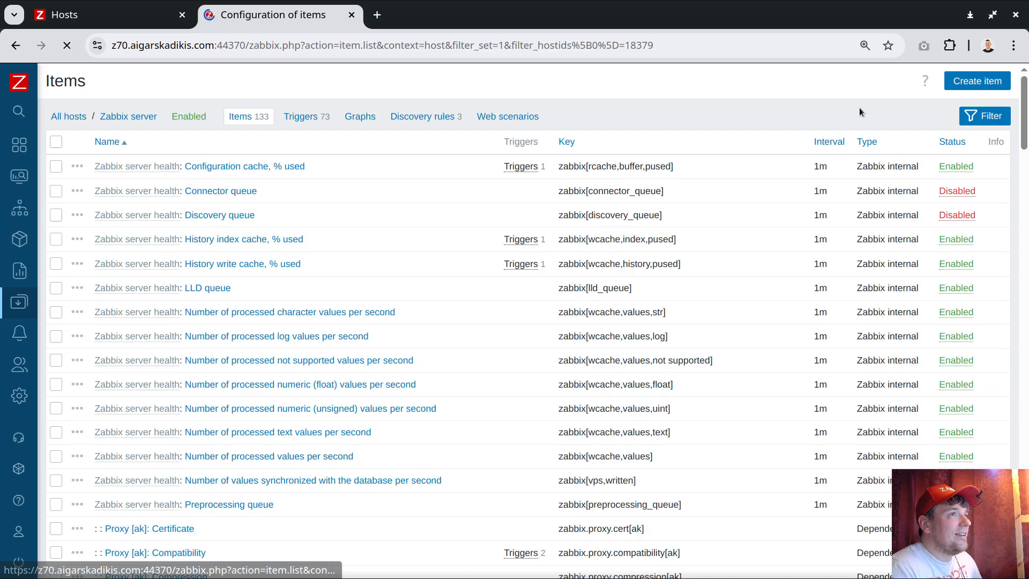
click(954, 82)
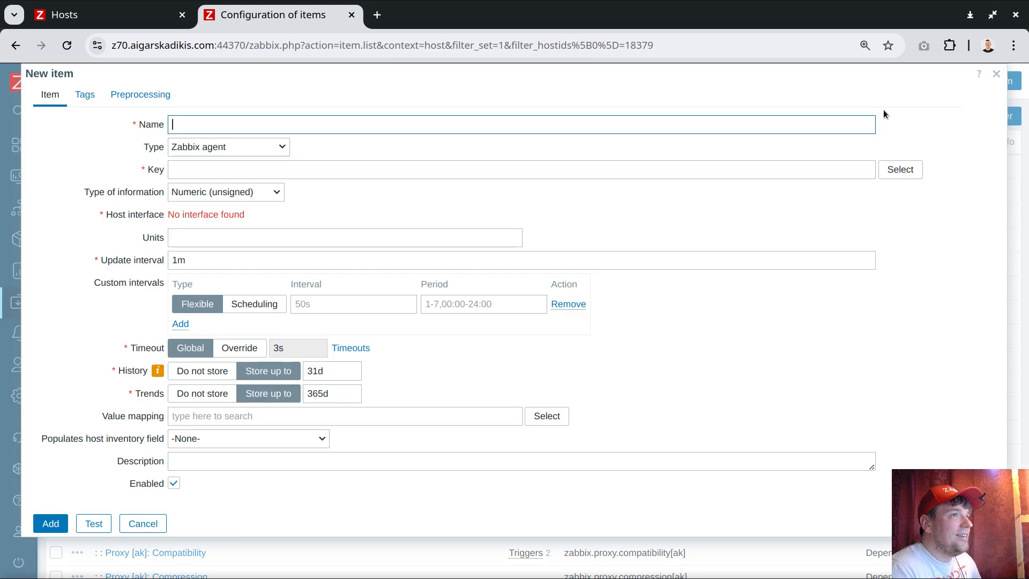
click(228, 148)
click(232, 180)
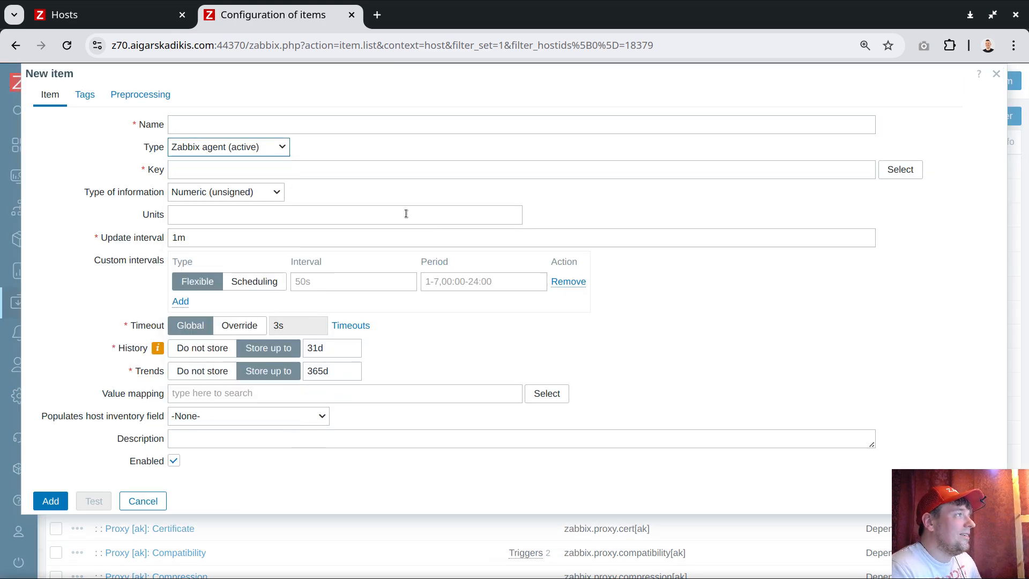
- Set the new item's update interval to 0 and its custom interval to Scheduling with s45, highlighting the seconds value
click(260, 280)
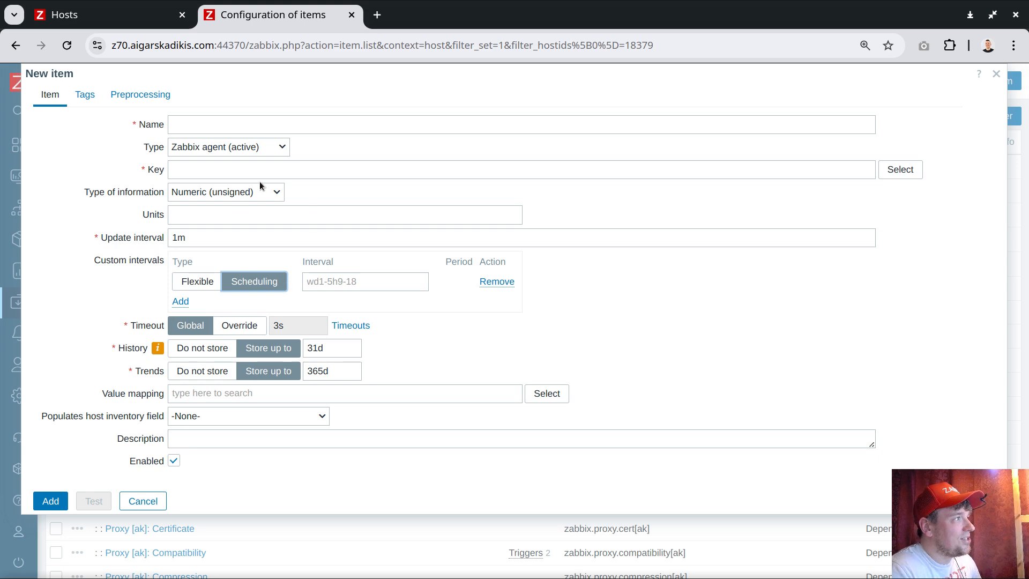
click(356, 281)
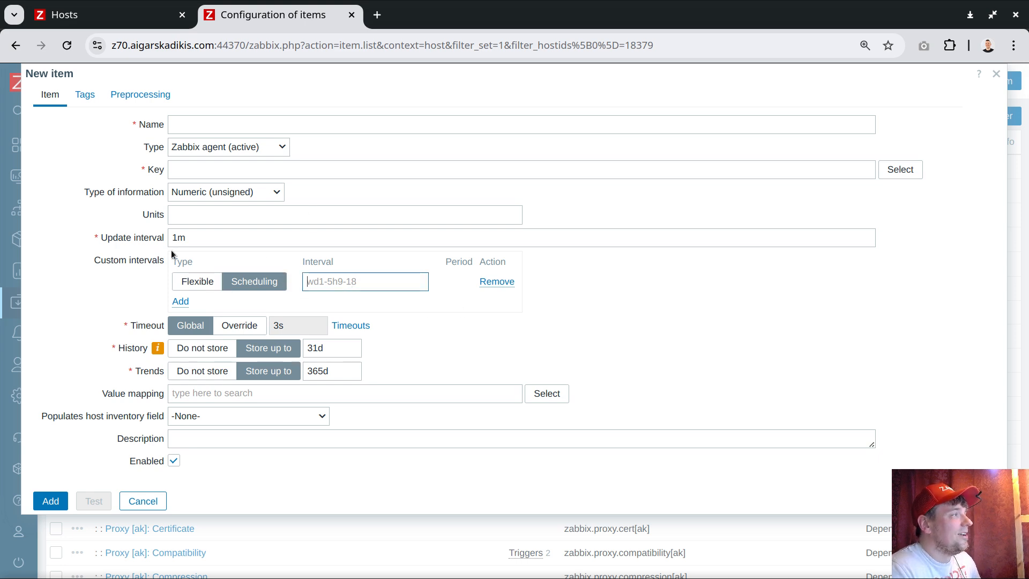
double_click(196, 243)
text(0)
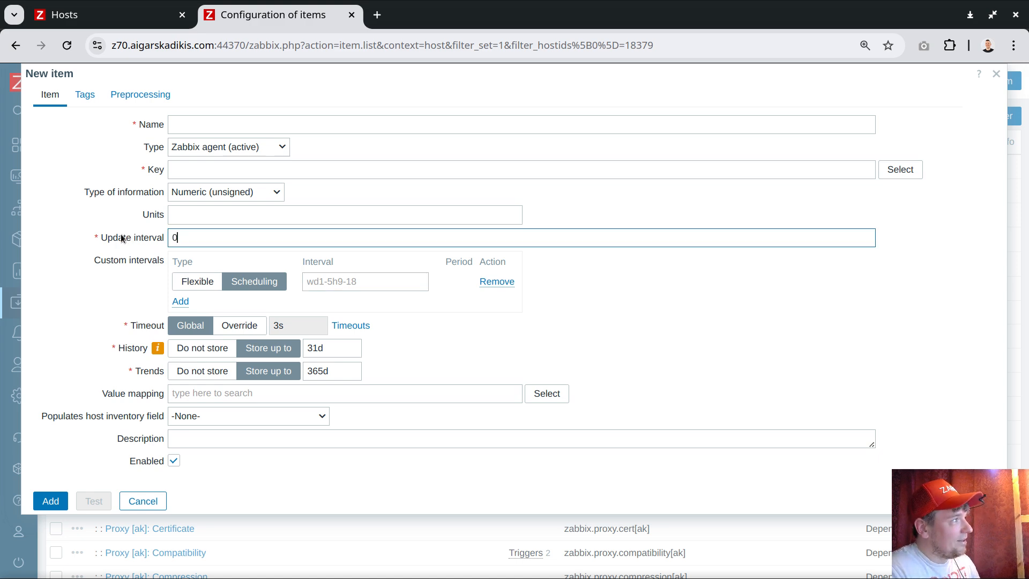
click(347, 276)
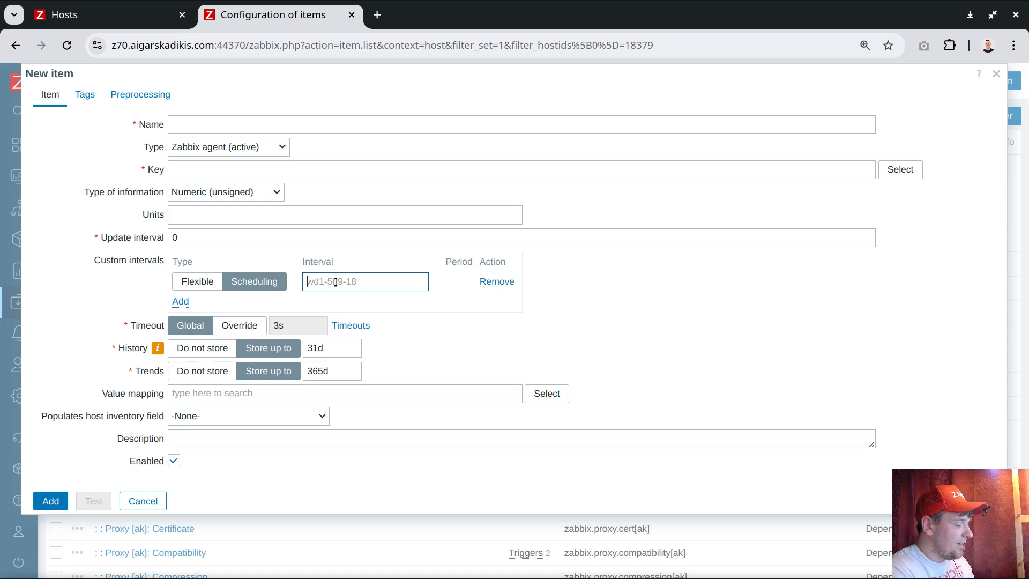
text(s45)
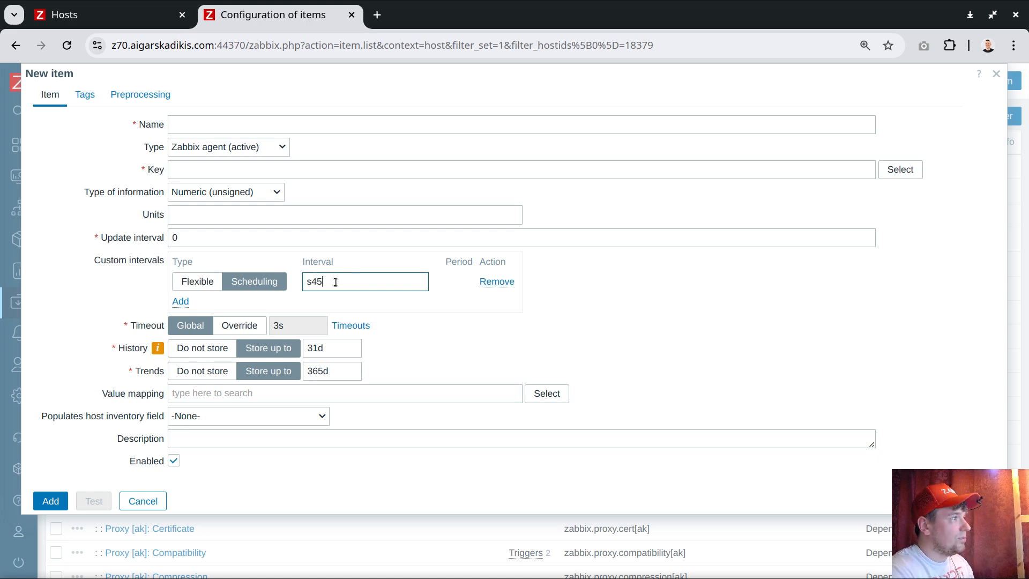
double_click(322, 281)
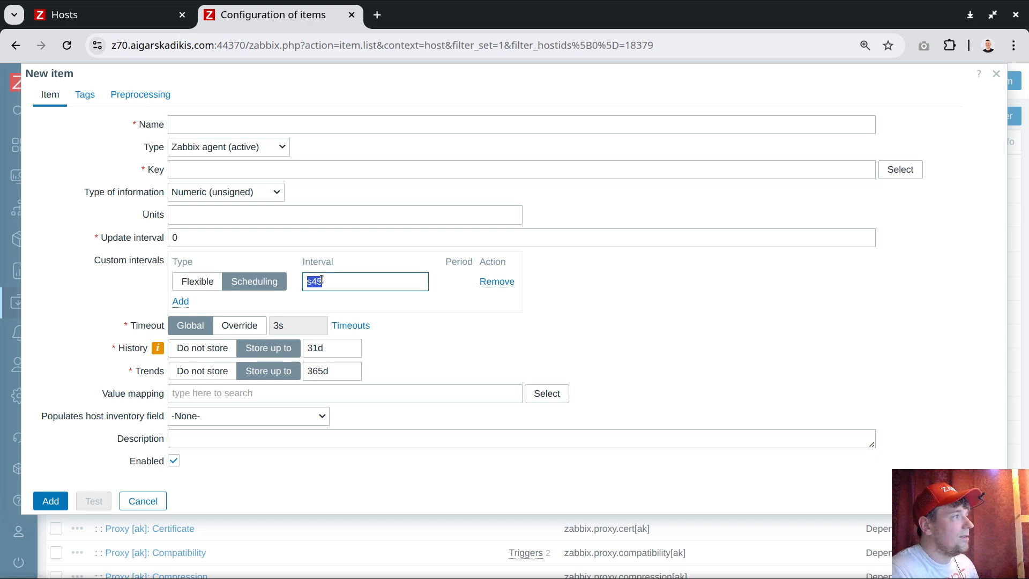
click(311, 281)
drag(311, 281, 344, 282)
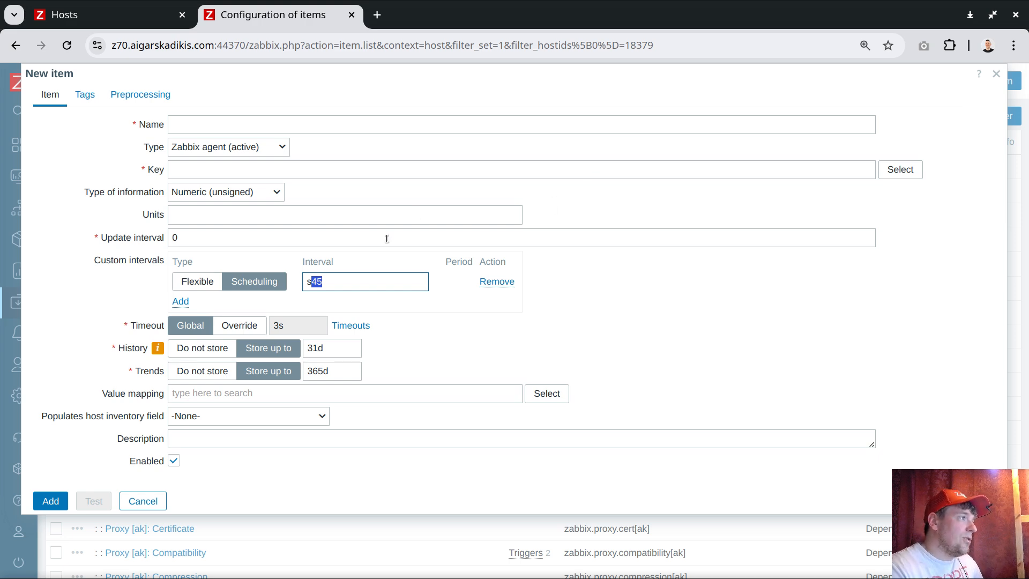
- Prefix the new item's scheduling interval with hour 2 so that it reads h2s45
click(258, 284)
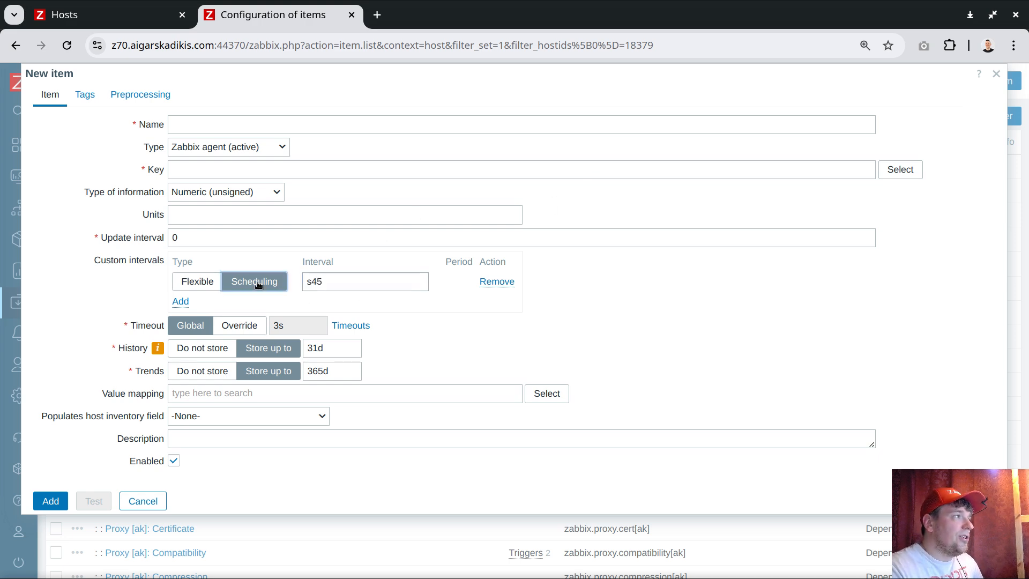
drag(337, 281, 297, 281)
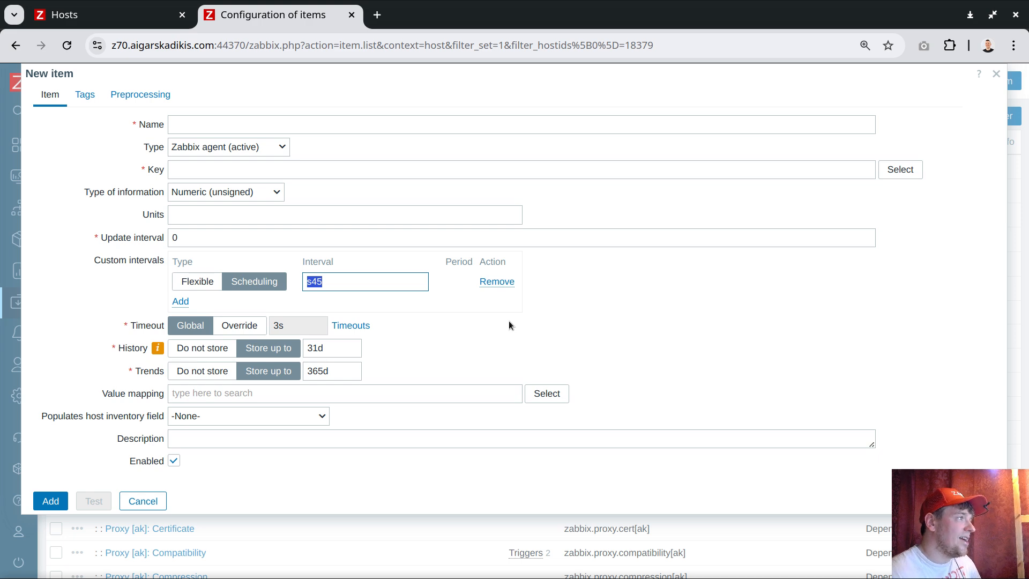
click(360, 285)
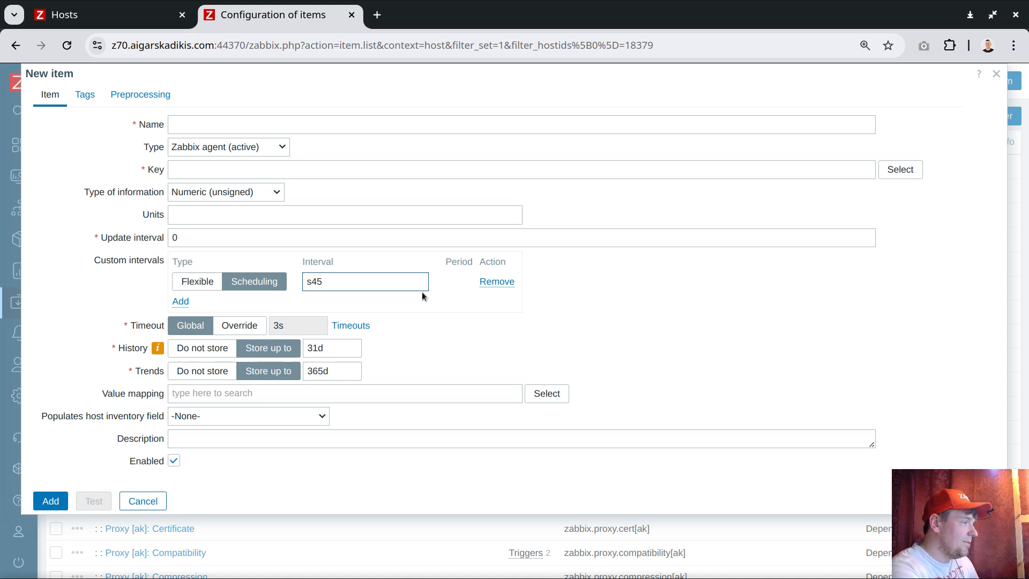
text(h2)
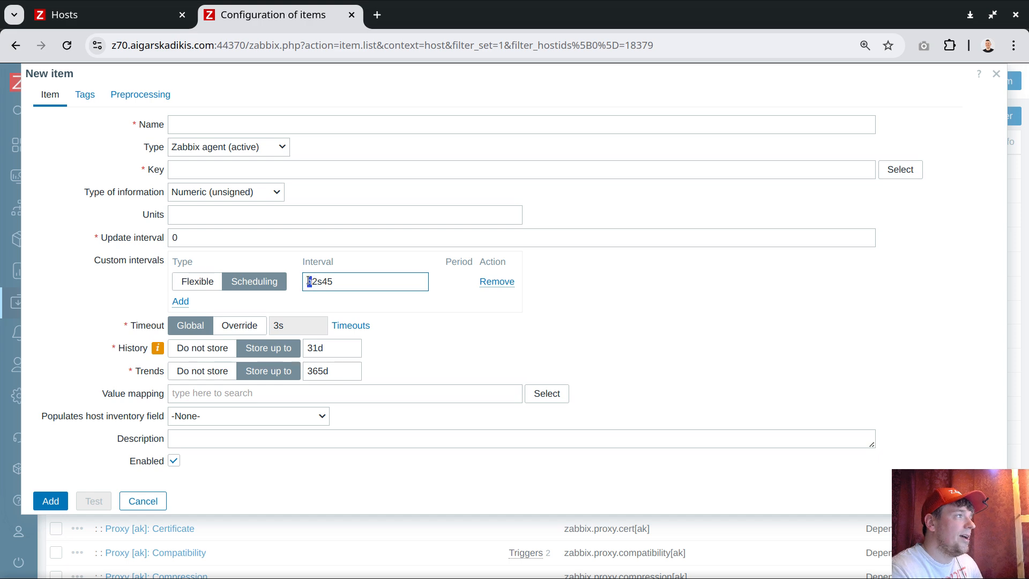
key(shift+Home)
key(Right)
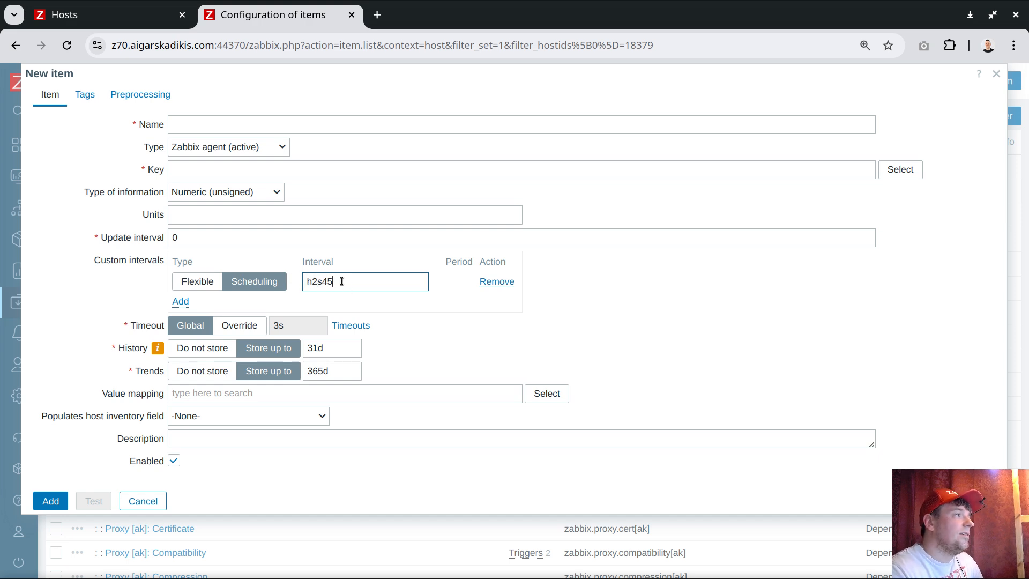
- Widen the hour in the scheduling interval to the range 2-6, giving h2-6s45, and highlight the seconds value
text(-6)
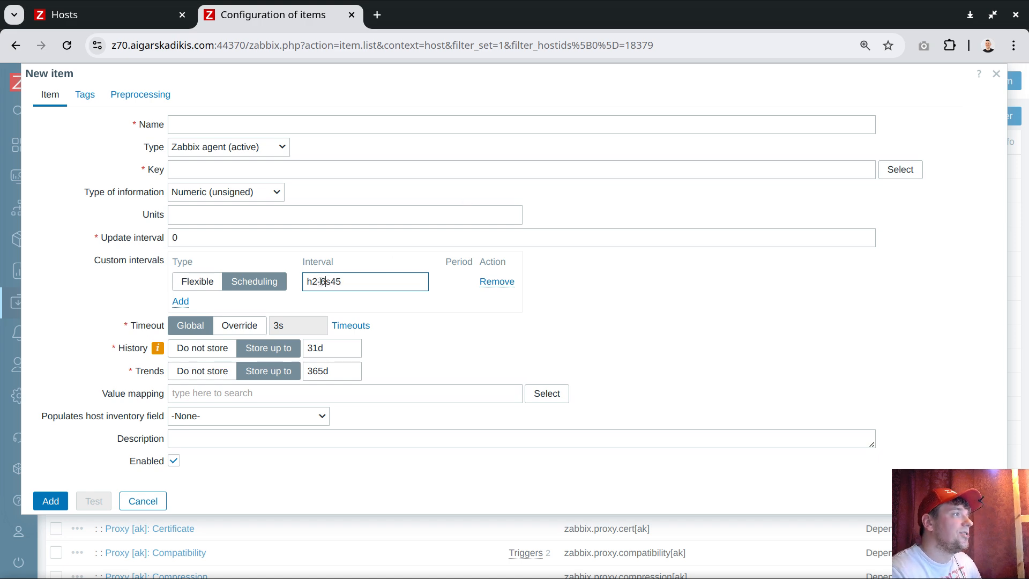
drag(325, 282, 392, 287)
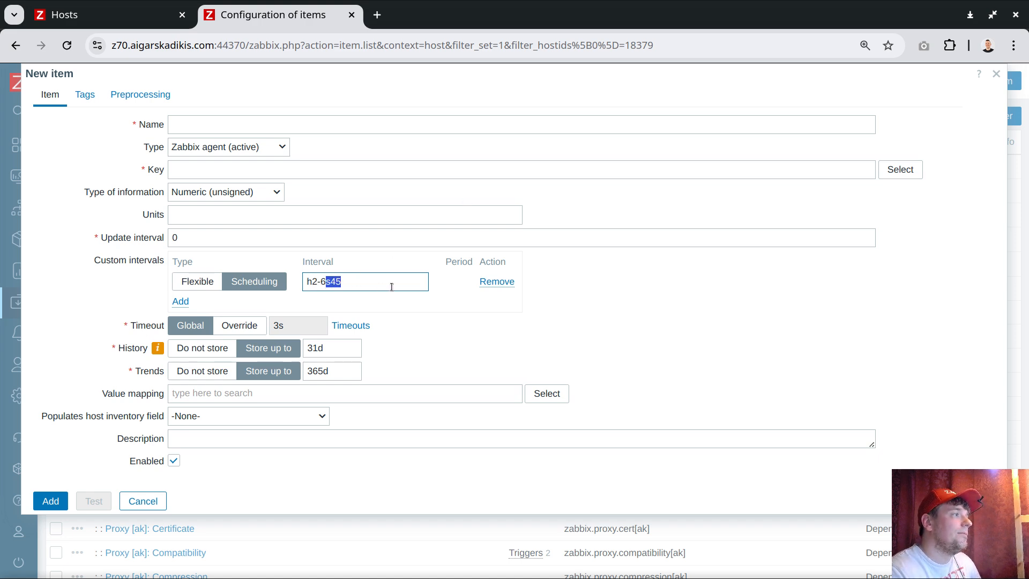
click(345, 281)
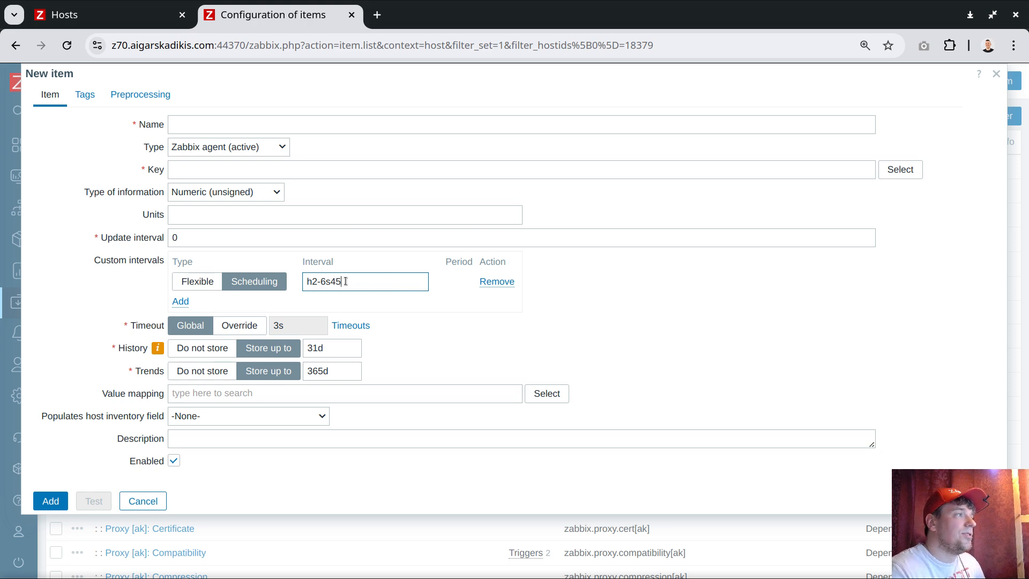
drag(330, 281, 353, 282)
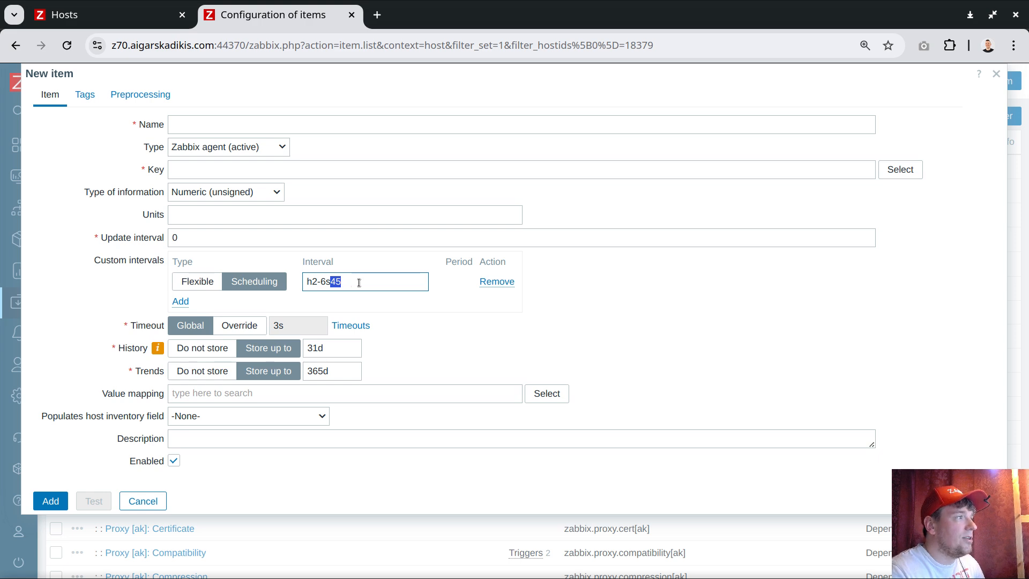